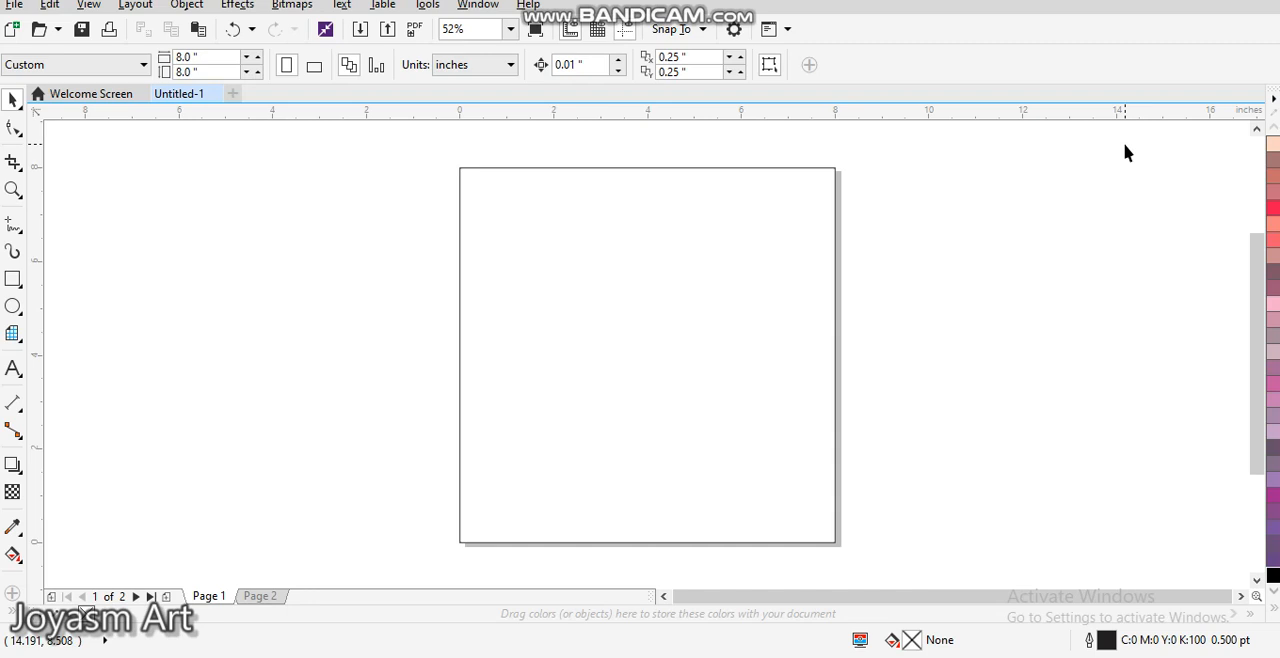
{"action": "left_click", "coordinate": [772, 328]}
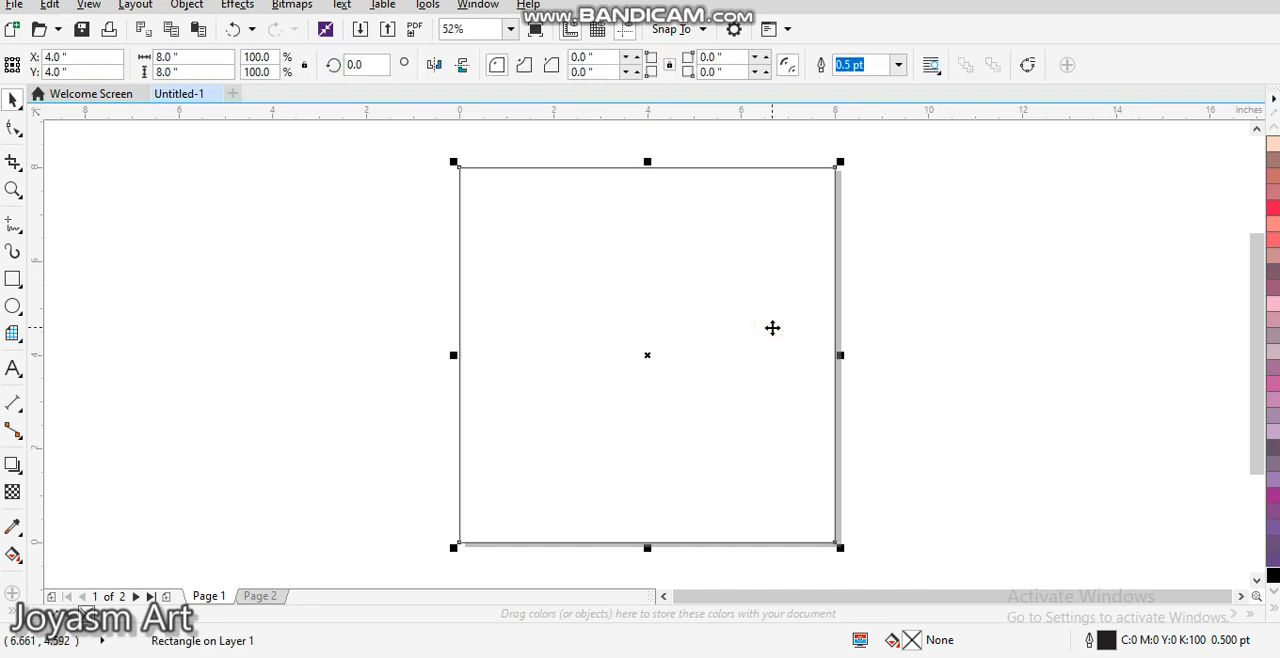
{"action": "left_click", "coordinate": [919, 333]}
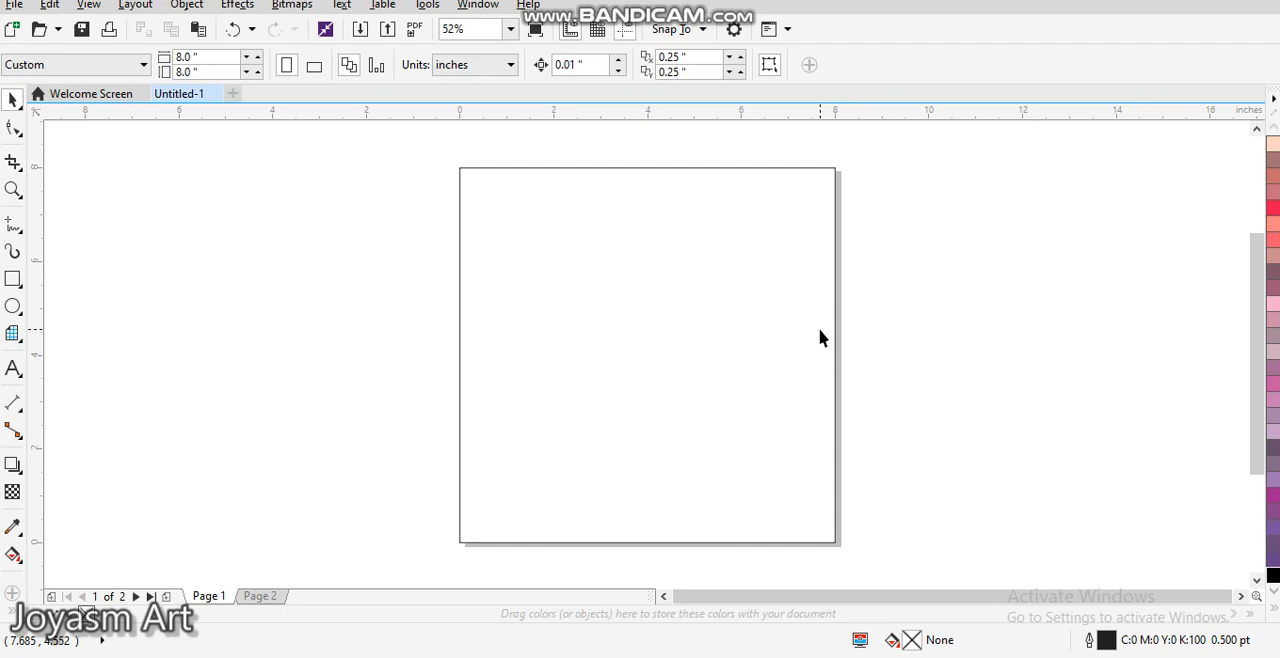
{"action": "left_click", "coordinate": [630, 356]}
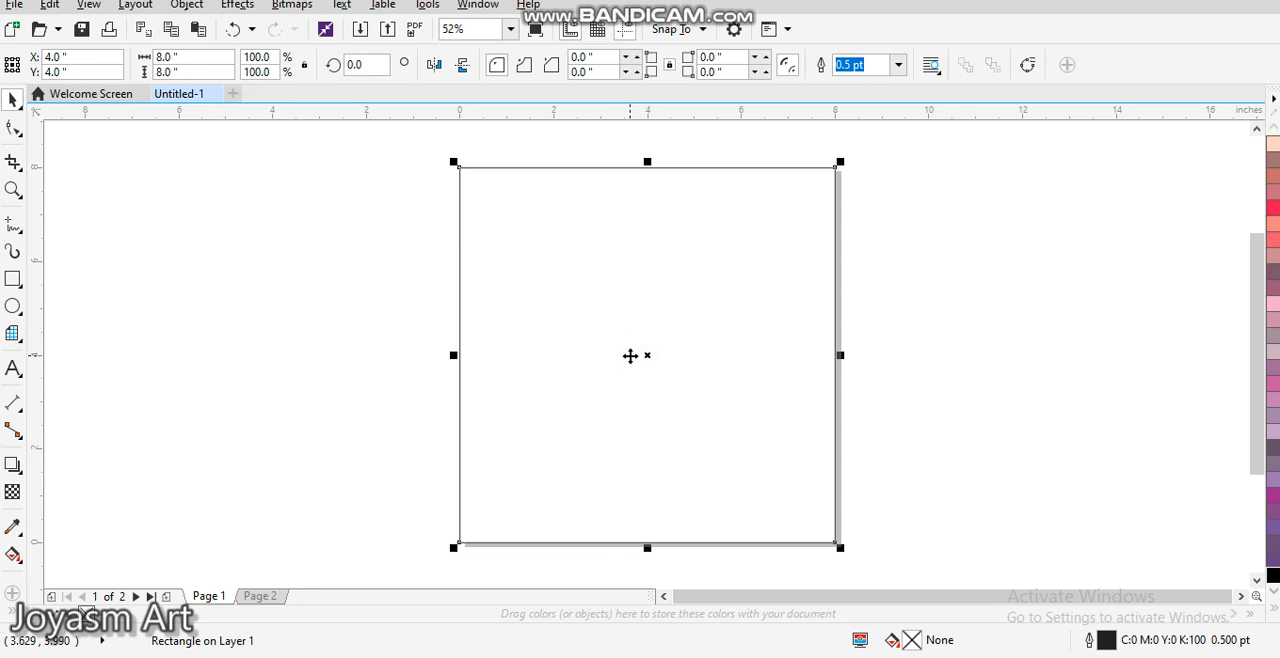
{"action": "left_click", "coordinate": [896, 310]}
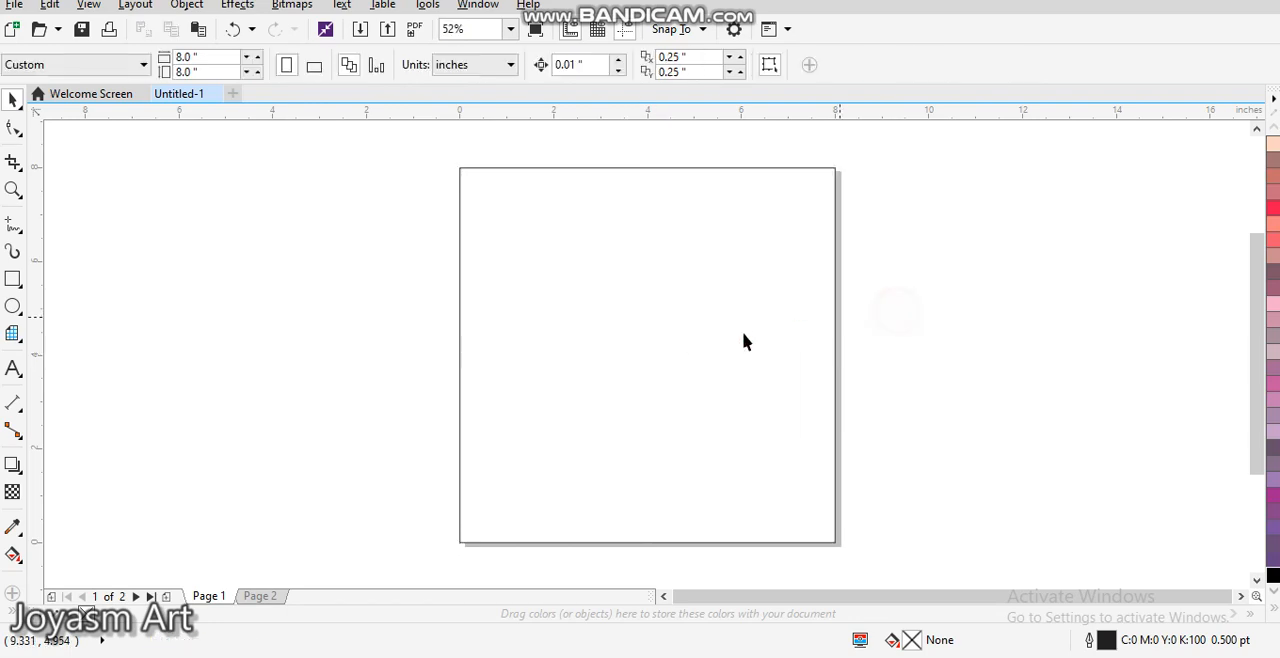
{"action": "left_click", "coordinate": [743, 332]}
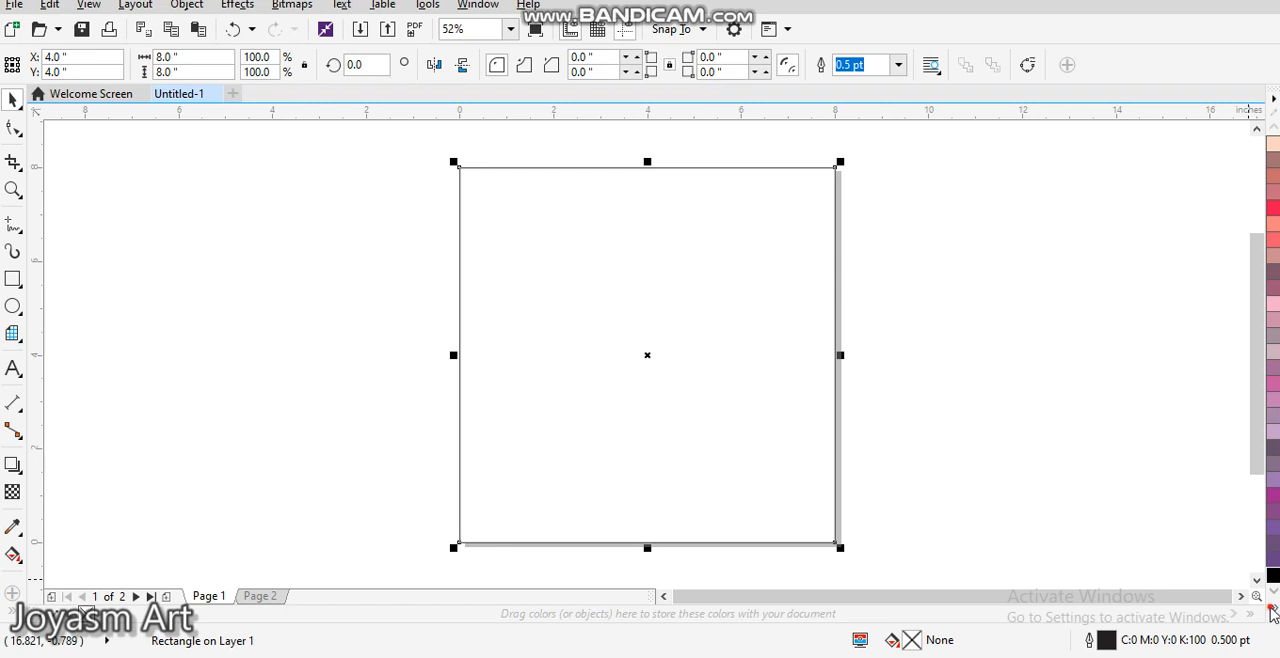
{"action": "left_click", "coordinate": [1275, 612]}
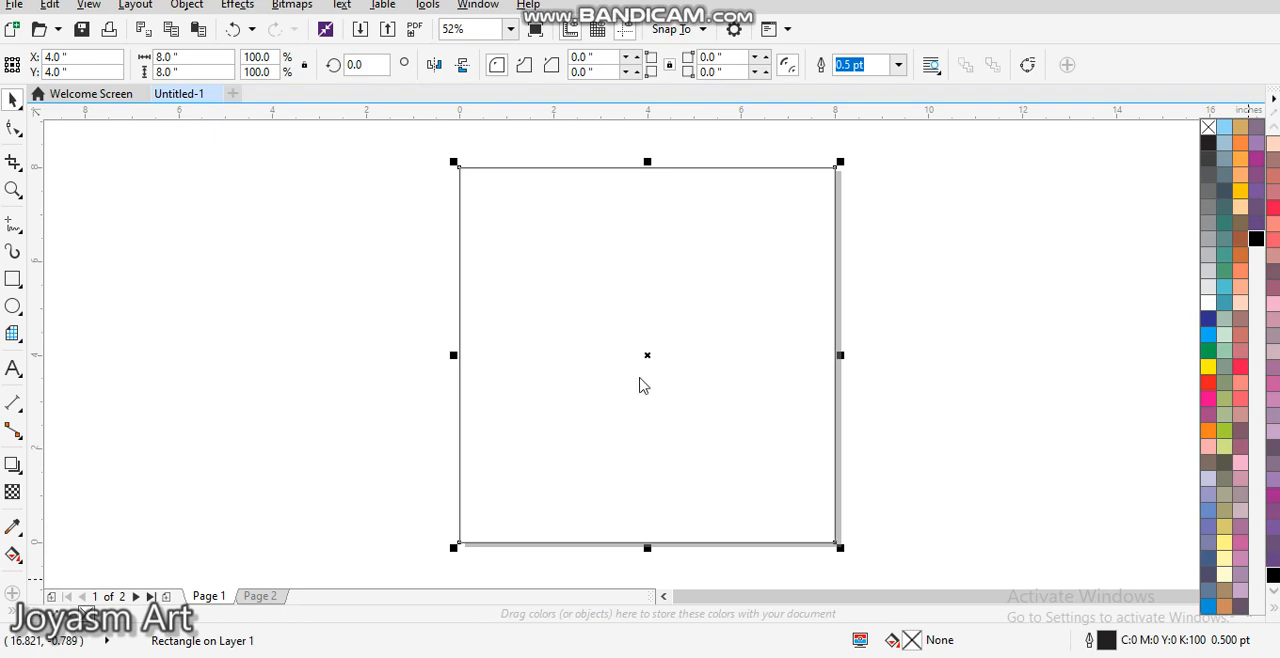
{"action": "left_click", "coordinate": [640, 375]}
{"action": "left_click", "coordinate": [888, 288]}
Step: Fill the page-sized square with black (C0 M0 Y0 K100) from the expanded colour palette
{"action": "left_click", "coordinate": [706, 322]}
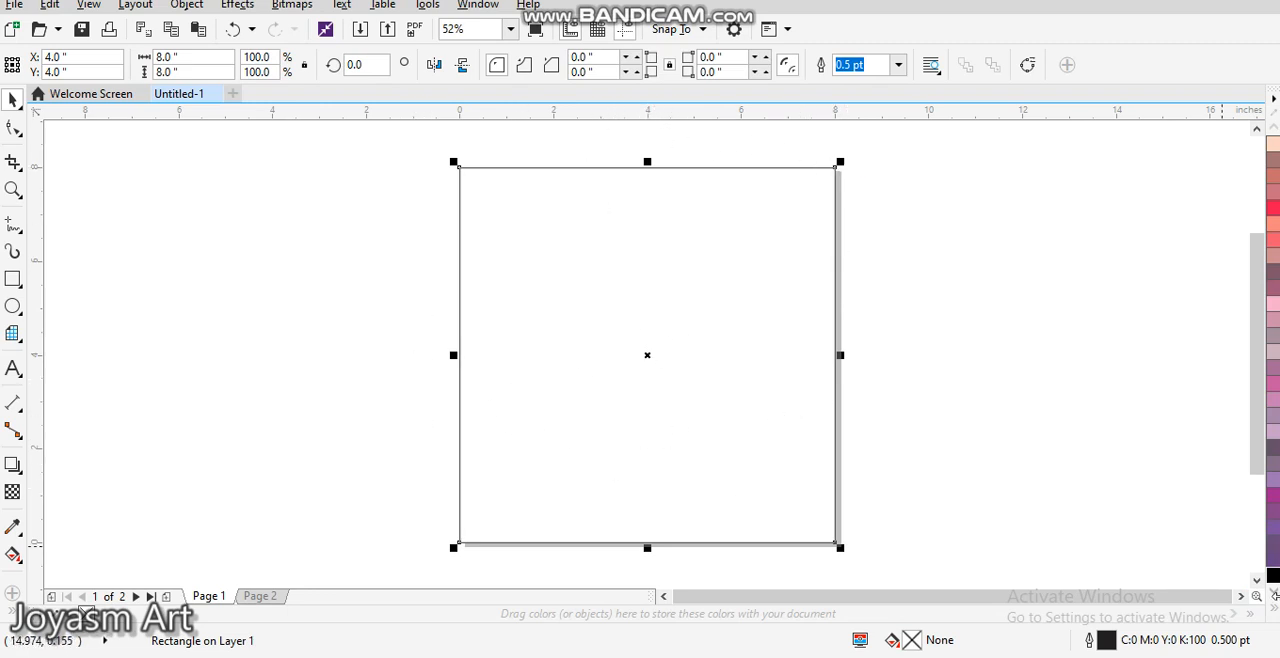
{"action": "left_click", "coordinate": [1272, 615]}
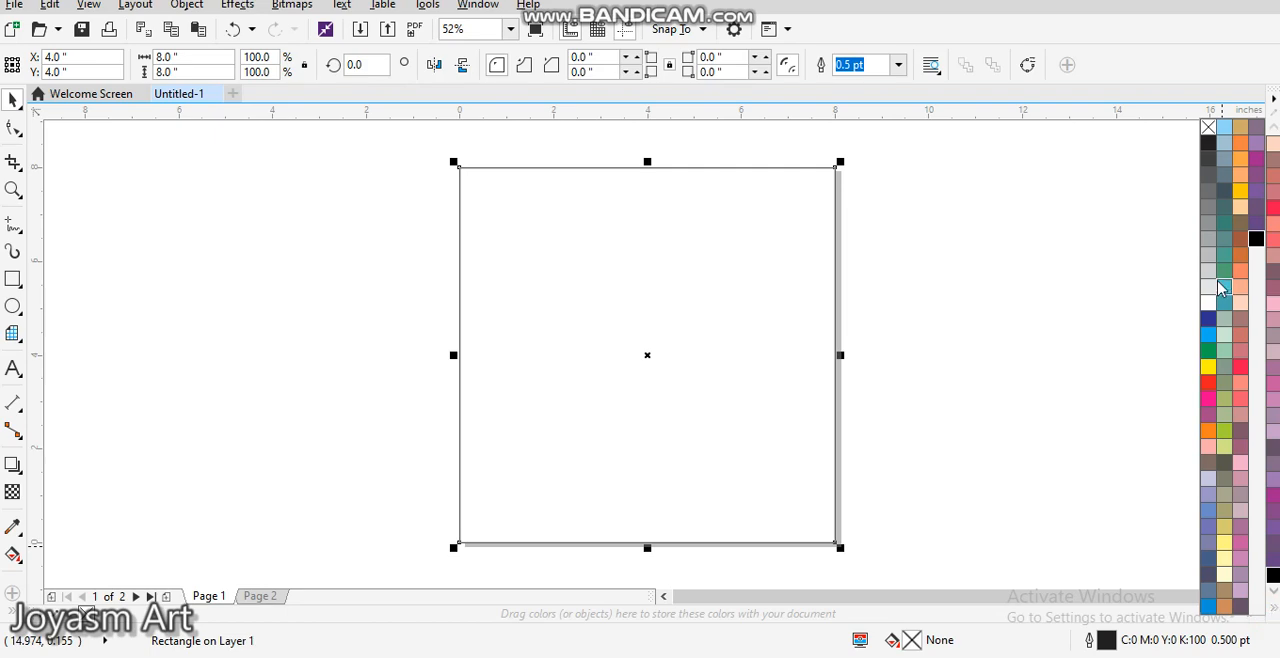
{"action": "left_click", "coordinate": [1208, 141]}
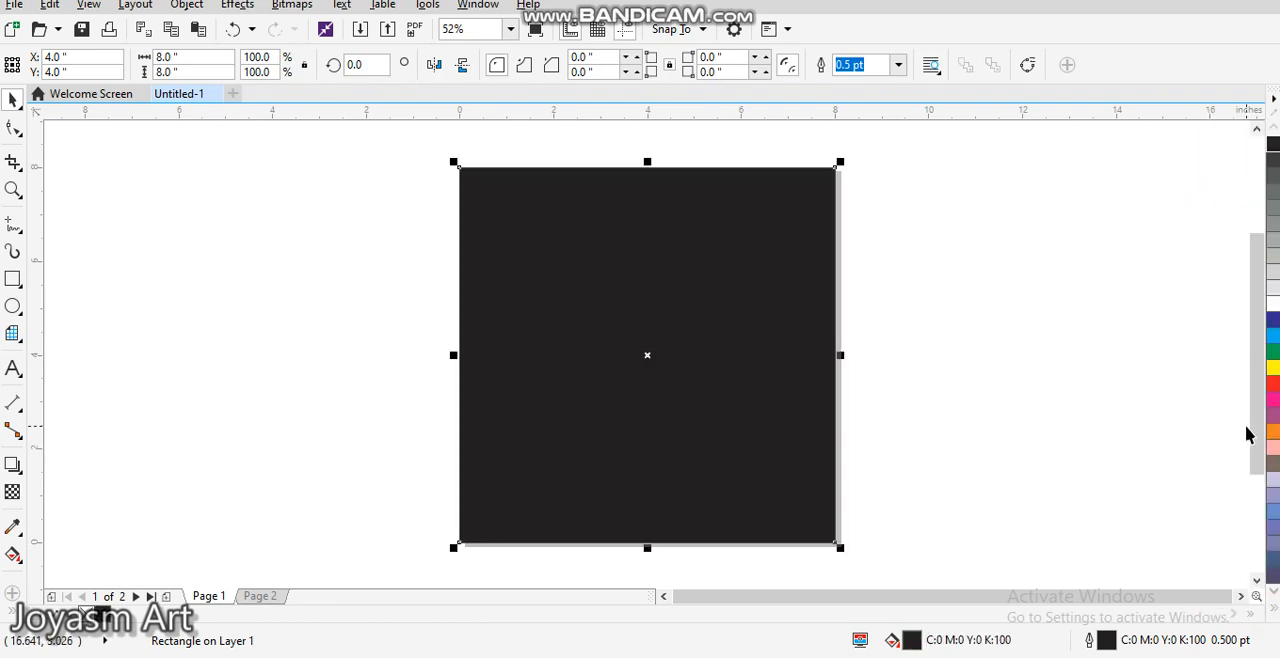
{"action": "key", "text": "Escape"}
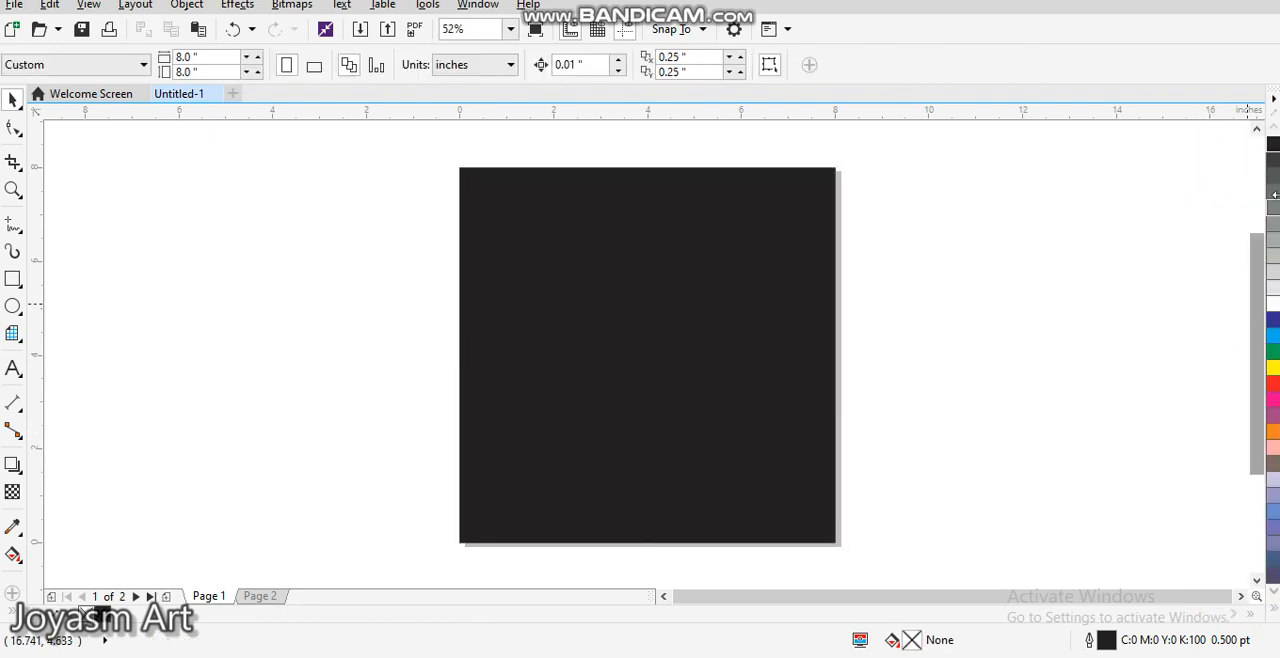
Step: Try blue, cyan, green, yellow, red, magenta, purple and orange as solid fills on the square, one after another
{"action": "left_click", "coordinate": [754, 326]}
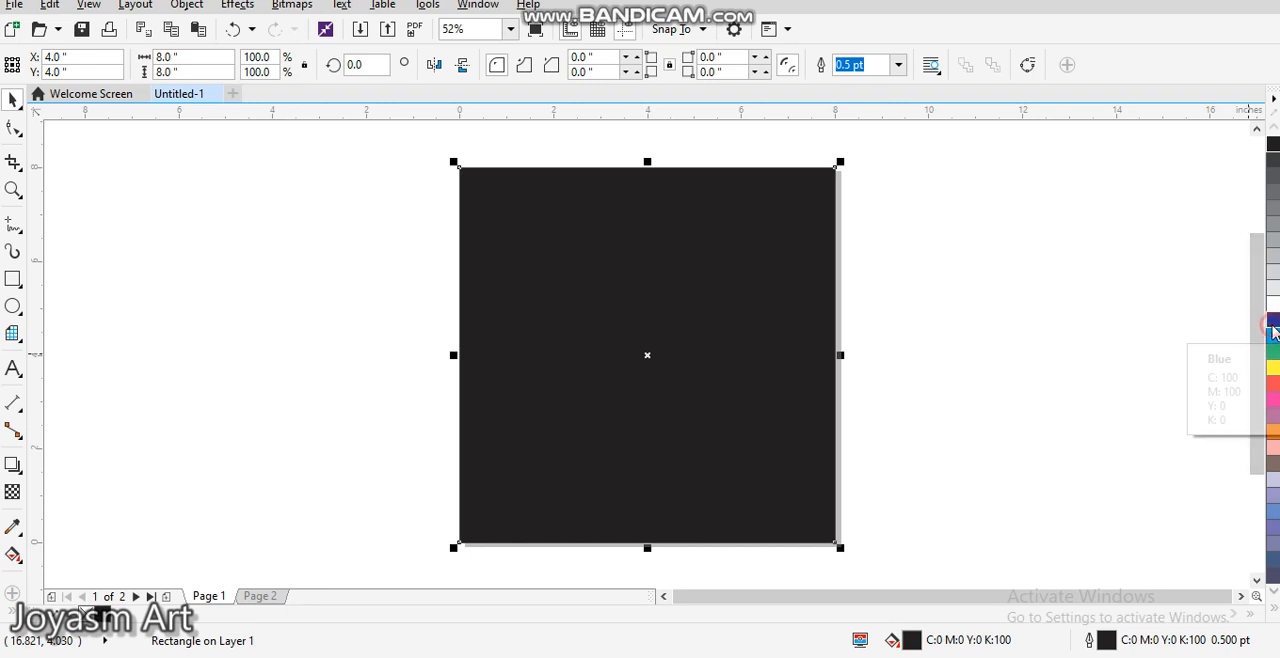
{"action": "left_click", "coordinate": [1273, 320]}
{"action": "left_click", "coordinate": [1273, 336]}
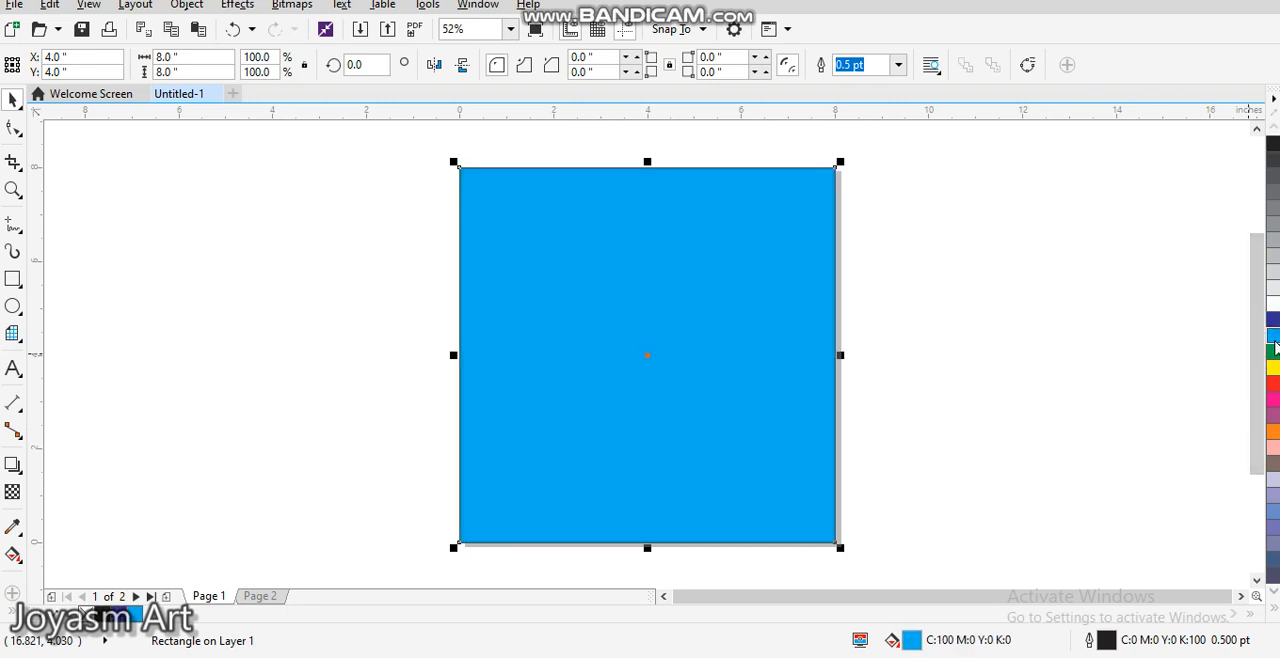
{"action": "left_click", "coordinate": [1273, 352]}
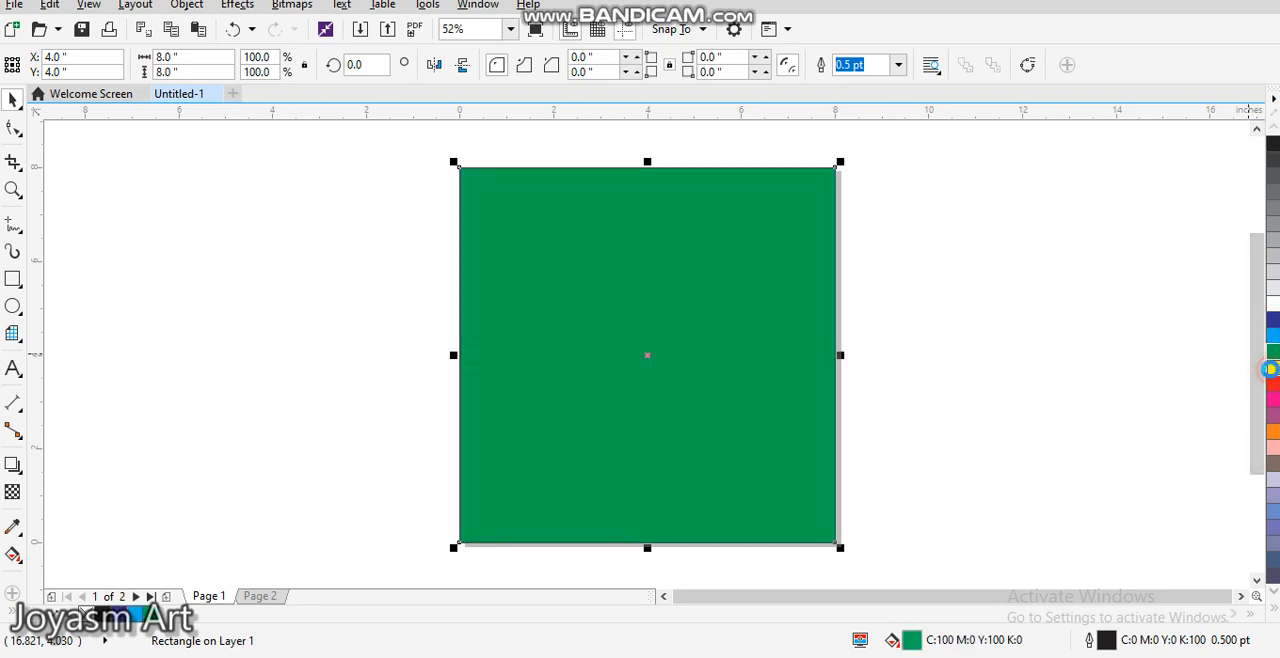
{"action": "left_click", "coordinate": [1273, 368]}
{"action": "left_click", "coordinate": [1275, 388]}
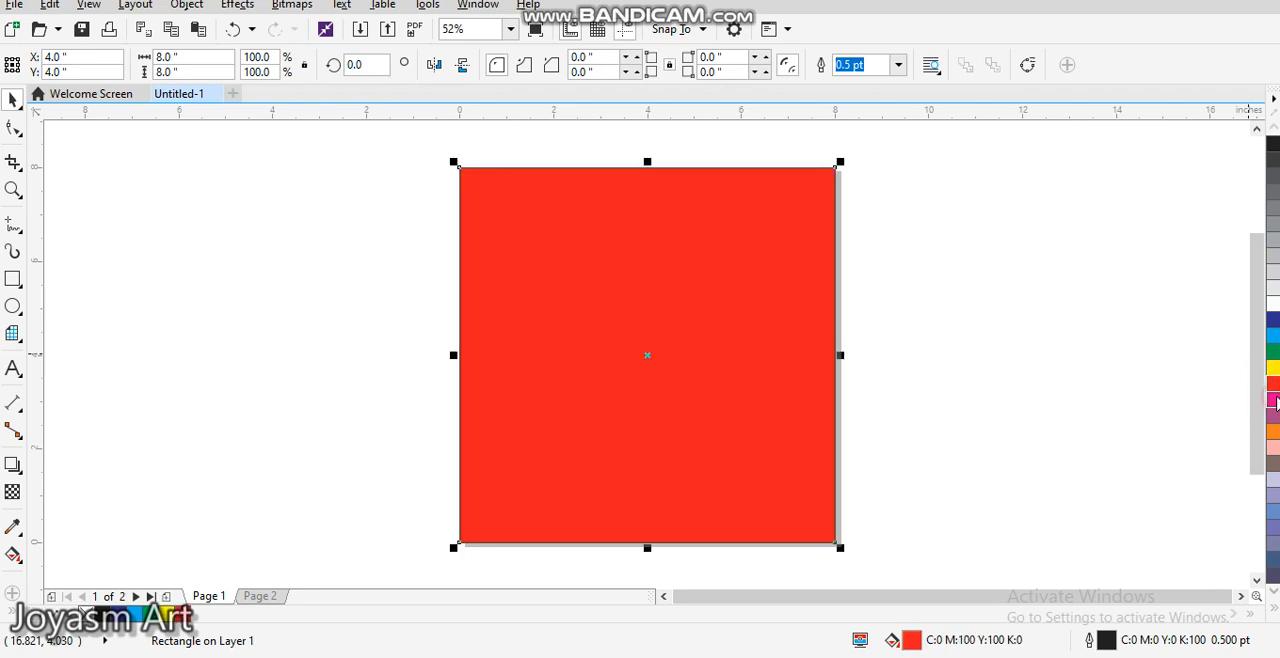
{"action": "left_click", "coordinate": [1274, 400]}
{"action": "left_click", "coordinate": [1273, 415]}
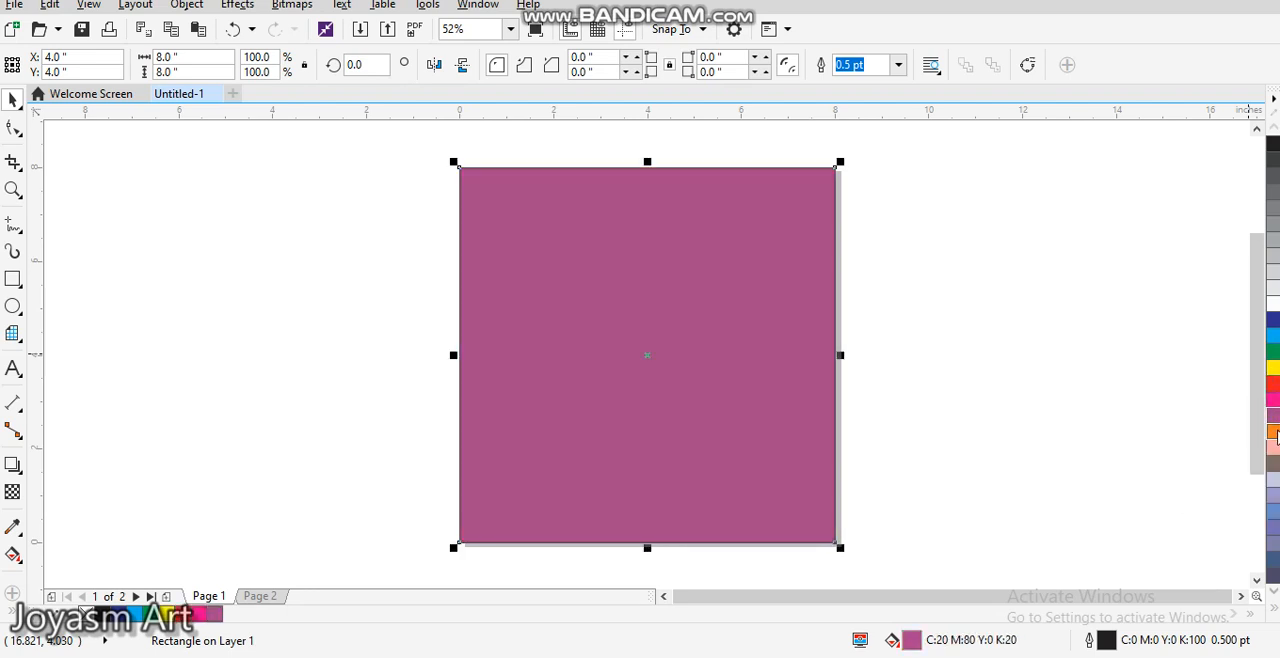
{"action": "left_click", "coordinate": [1274, 431]}
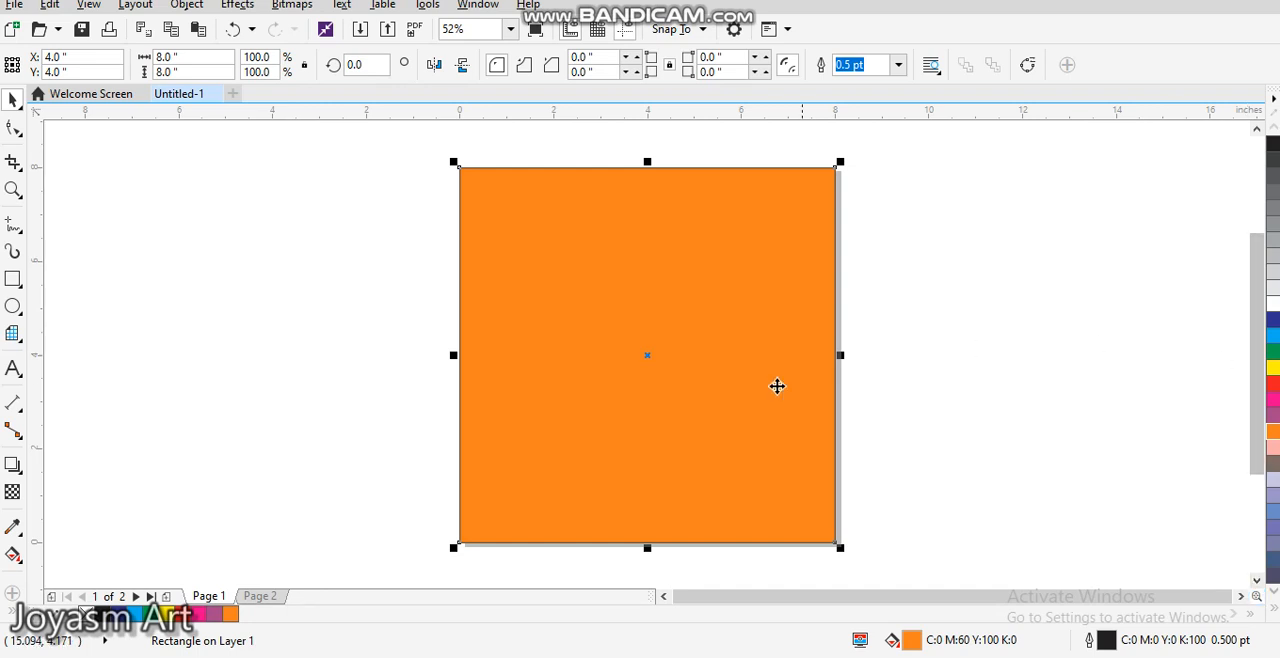
Step: Fill the square with blue (C100 M100 Y0 K0) and turn it into an elliptical fountain fill with the Interactive Fill tool
{"action": "left_click", "coordinate": [777, 390]}
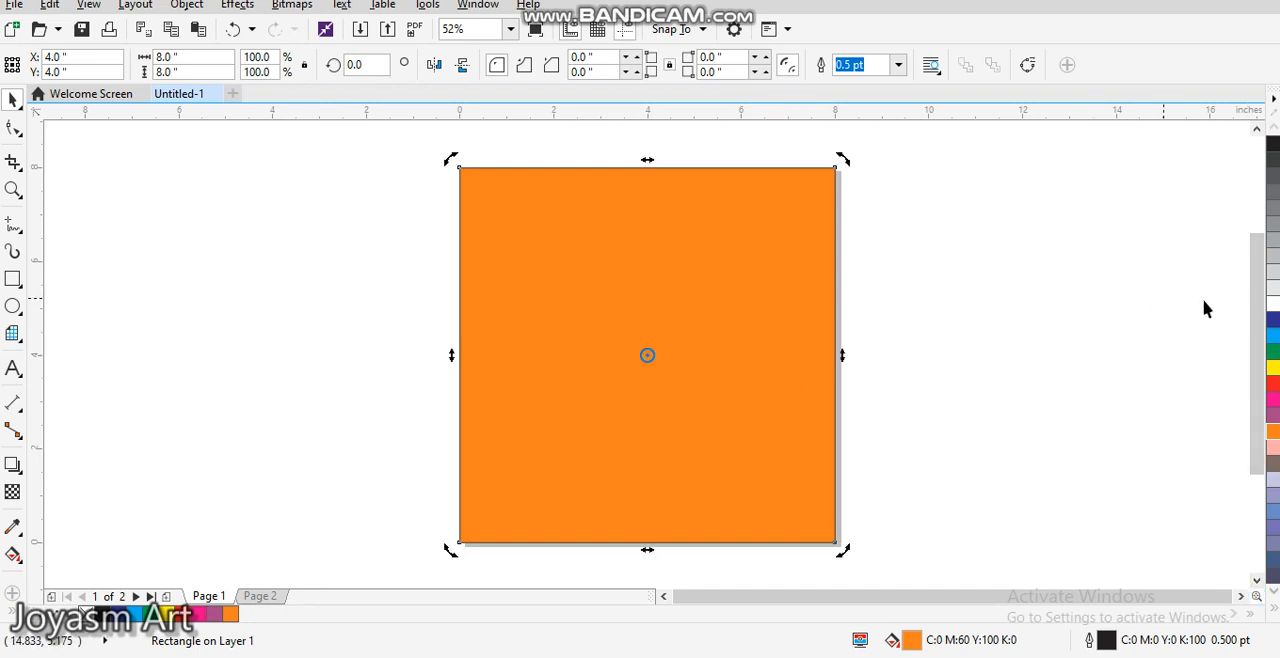
{"action": "left_click", "coordinate": [1274, 321]}
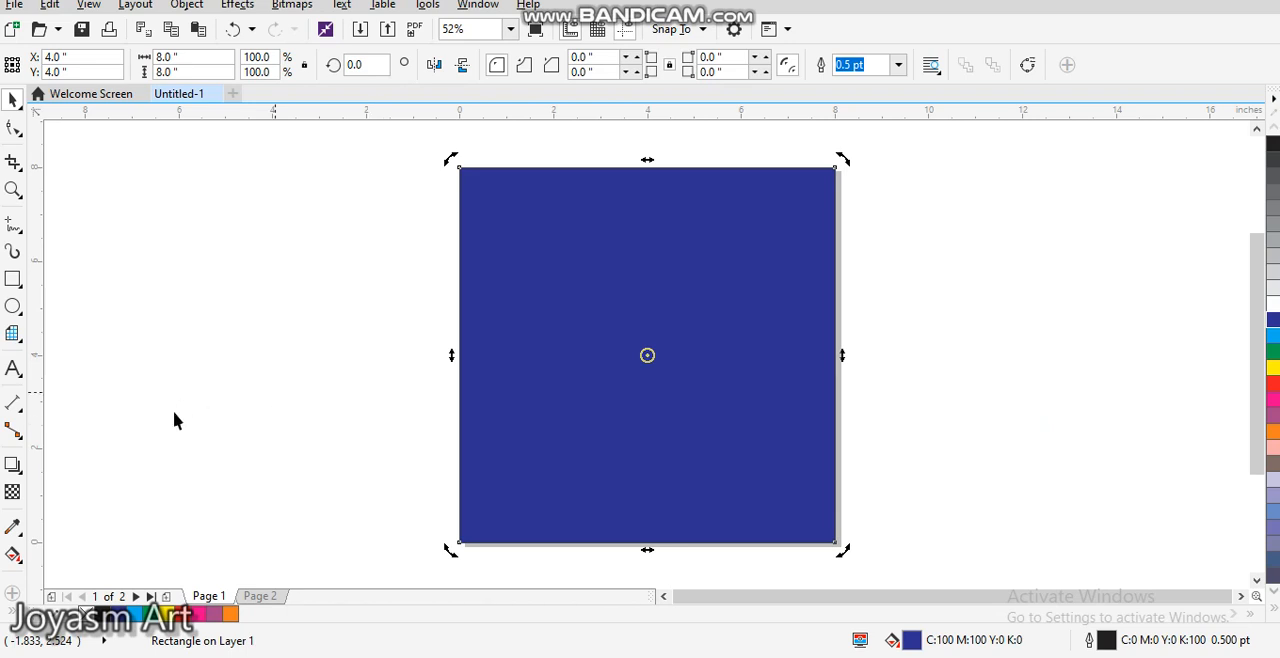
{"action": "left_click", "coordinate": [13, 555]}
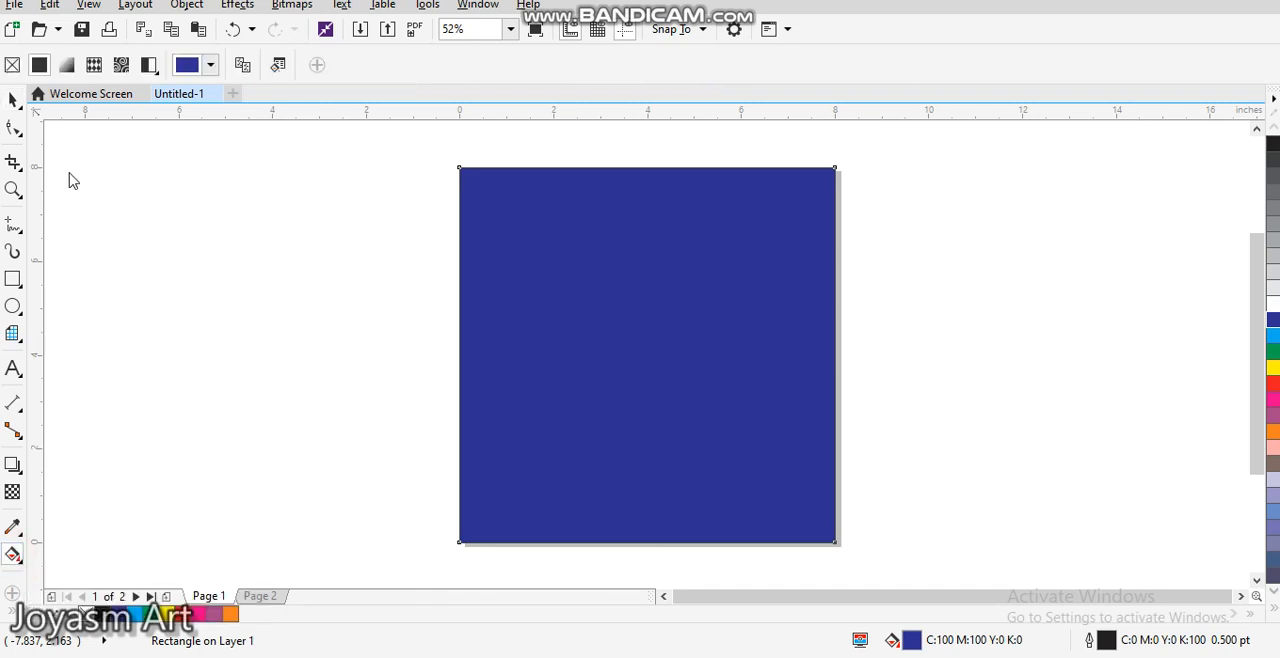
{"action": "left_click", "coordinate": [67, 65]}
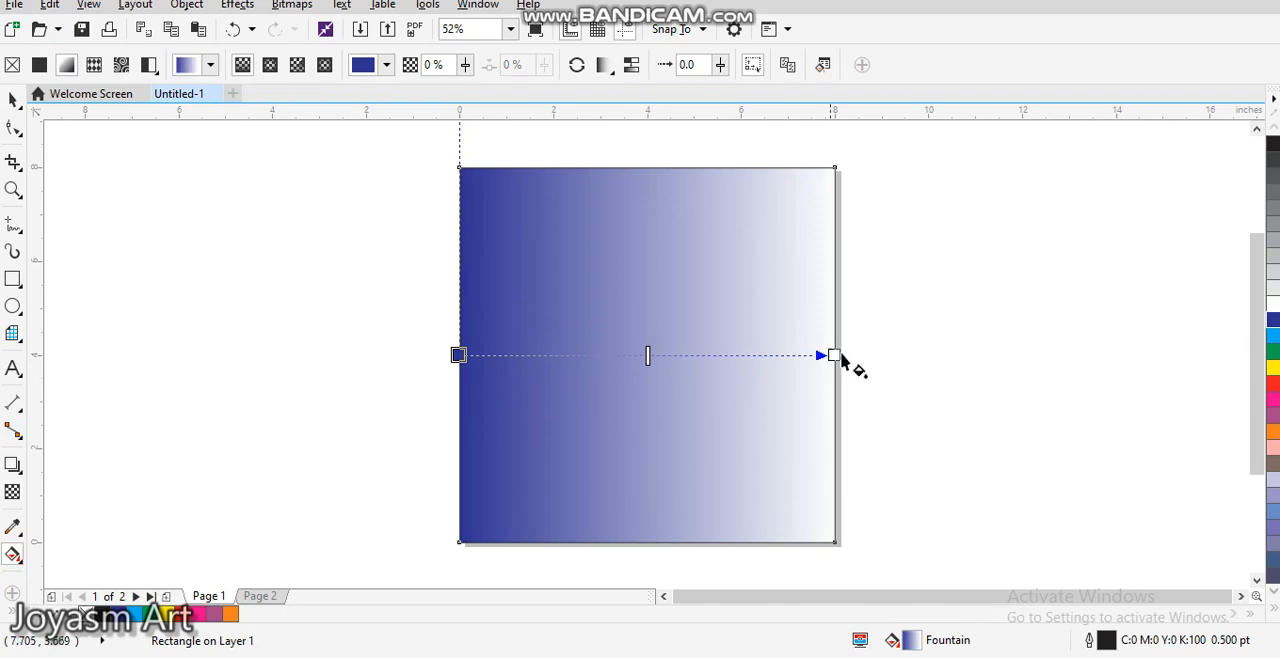
{"action": "left_click", "coordinate": [270, 65]}
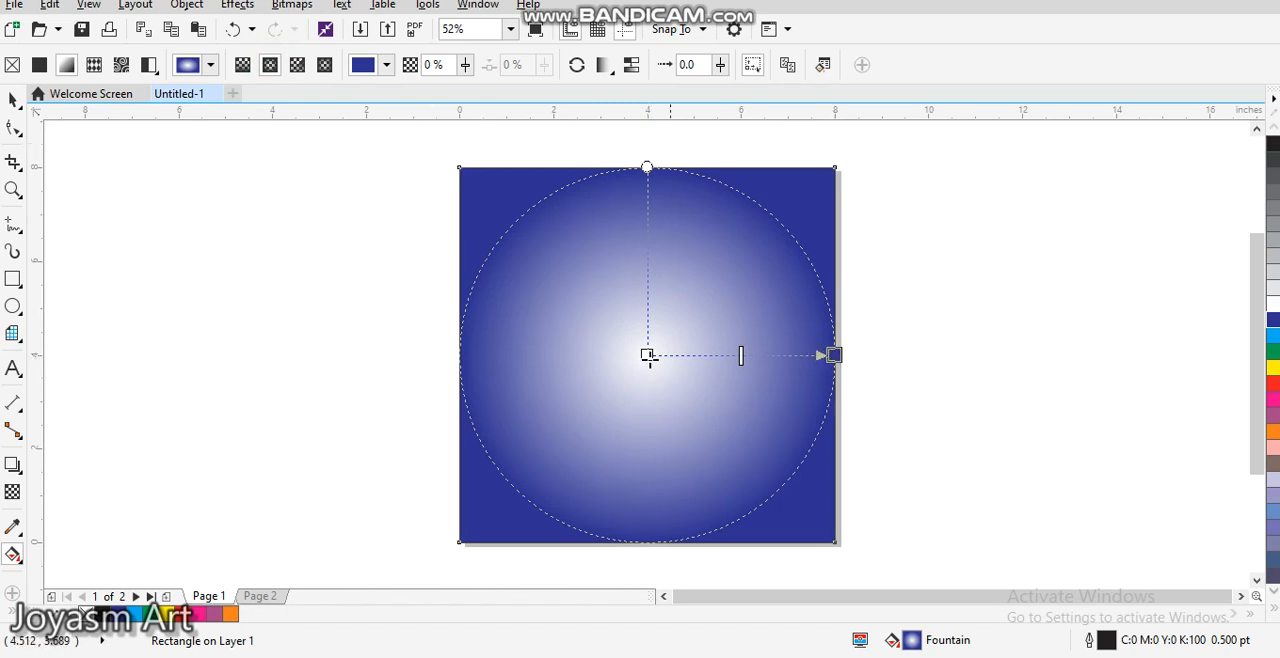
Step: Colour the fountain fill's centre node blue and its outer node black
{"action": "left_click_drag", "start_coordinate": [648, 357], "coordinate": [623, 357]}
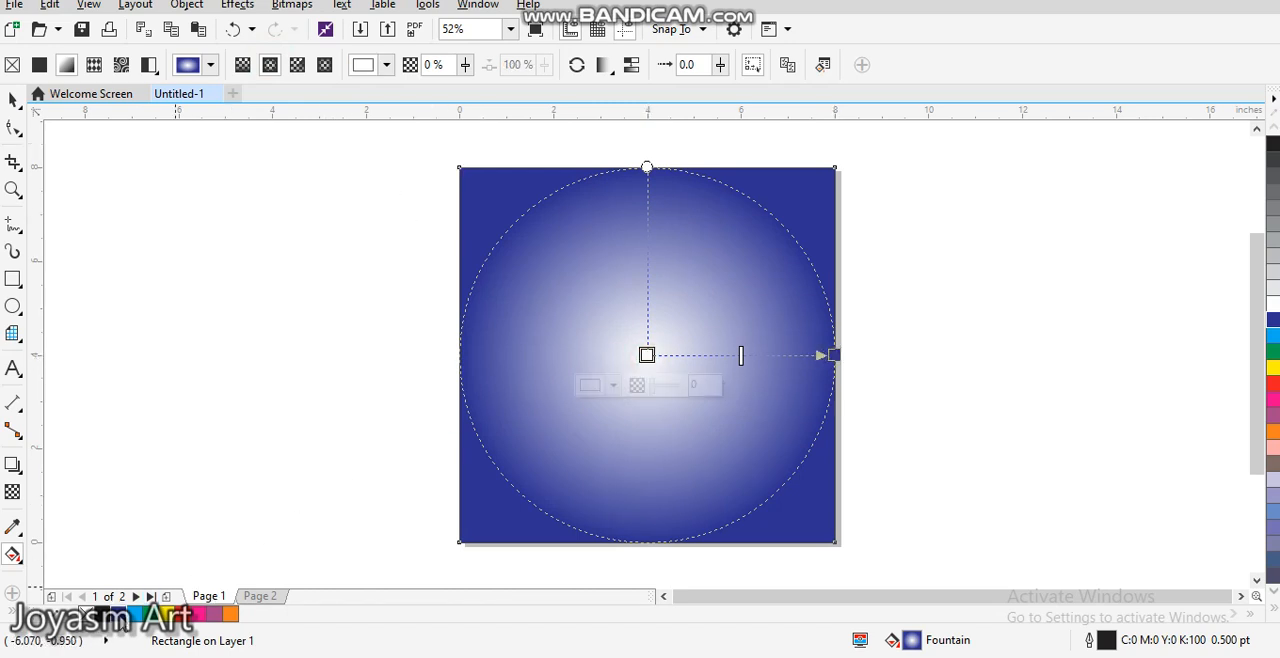
{"action": "left_click", "coordinate": [118, 613]}
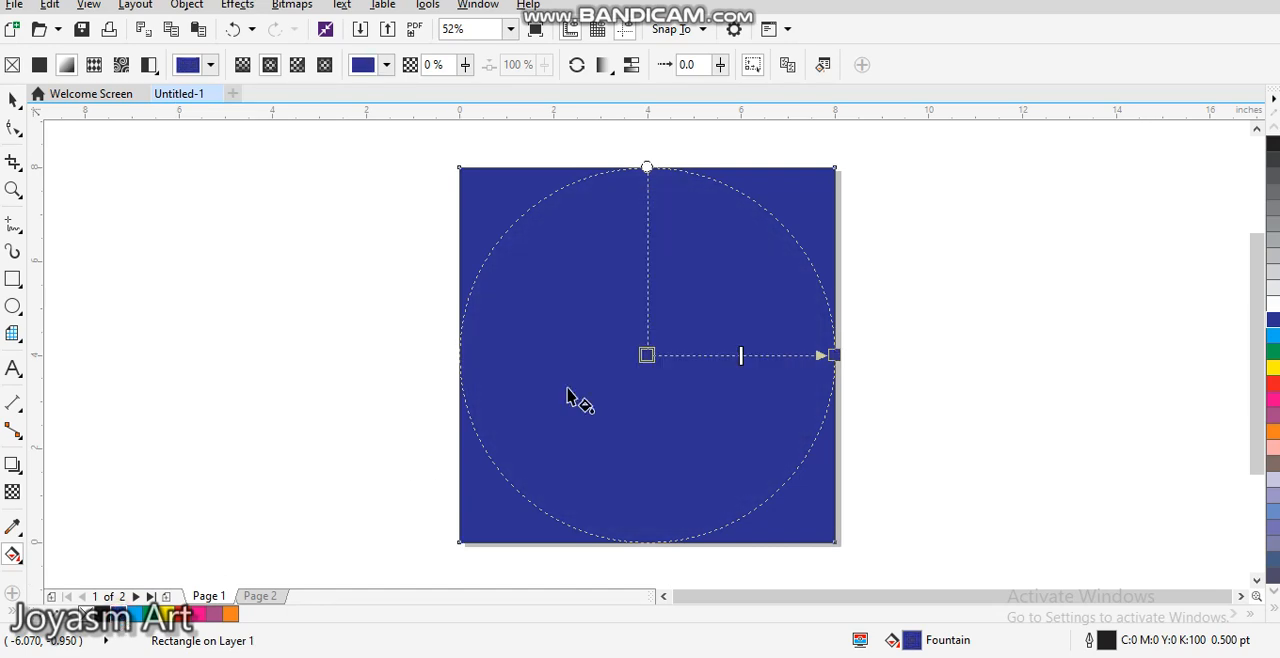
{"action": "left_click", "coordinate": [834, 355]}
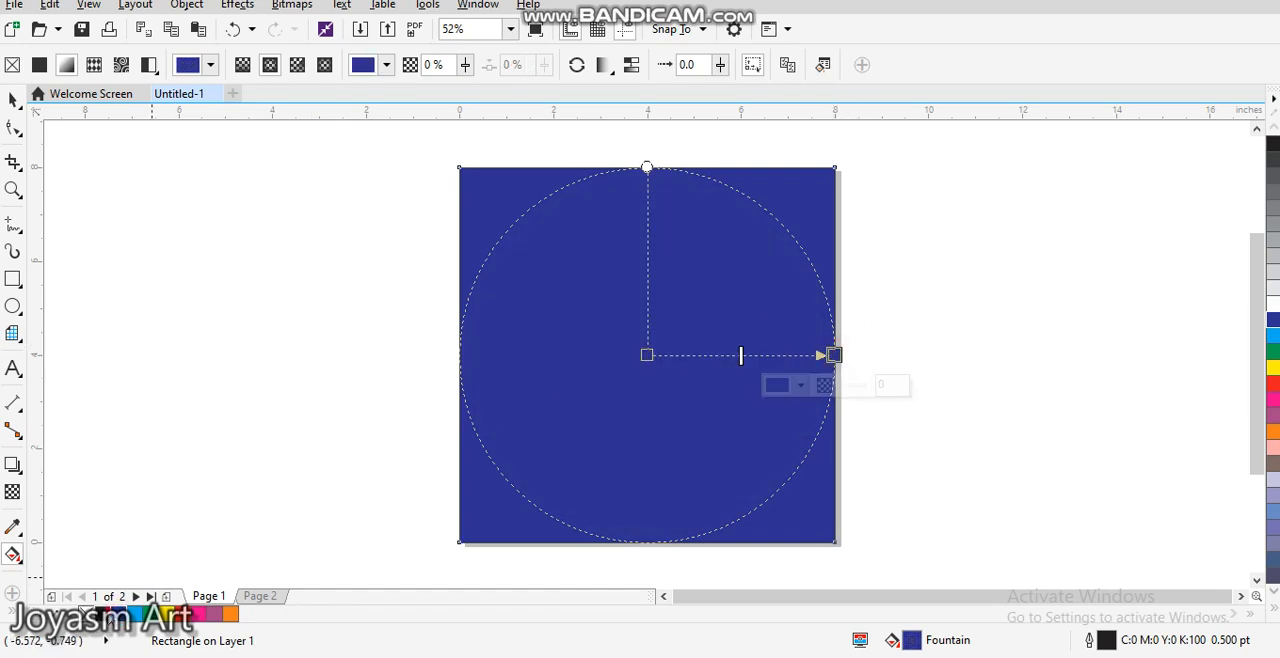
{"action": "left_click", "coordinate": [102, 613]}
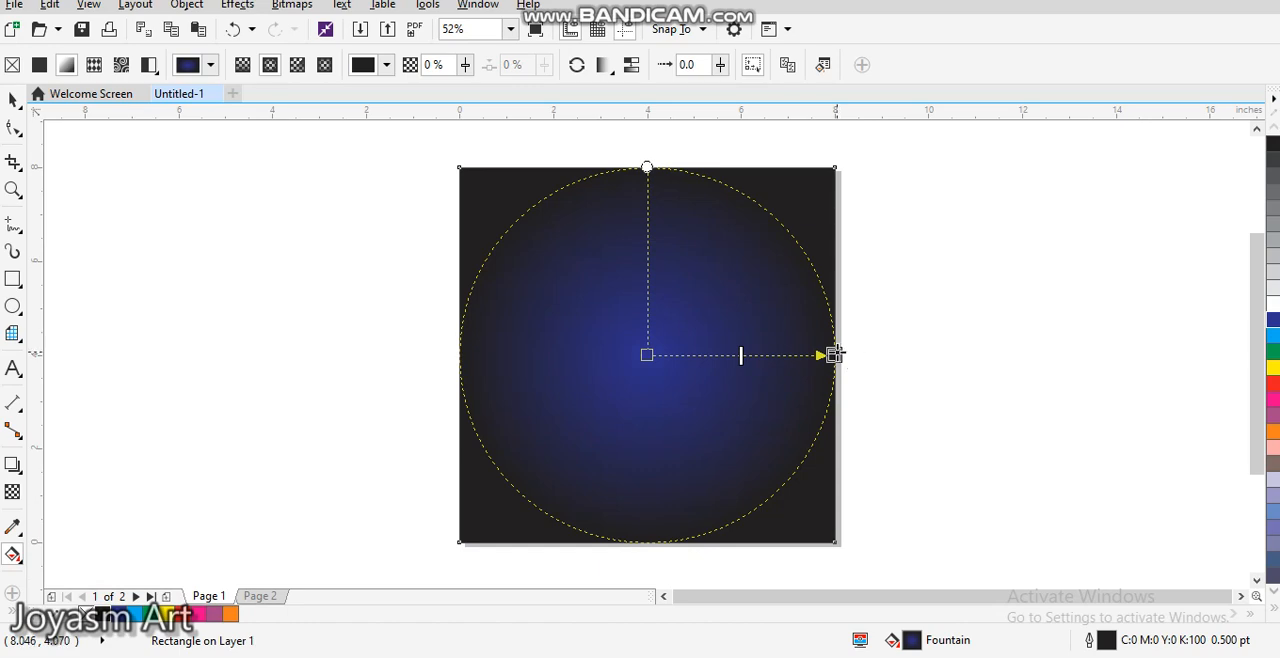
Step: Enlarge the gradient by pulling its outer node past the square's right edge, and recolour that node with the deeper black swatch
{"action": "left_click_drag", "start_coordinate": [834, 355], "coordinate": [894, 348]}
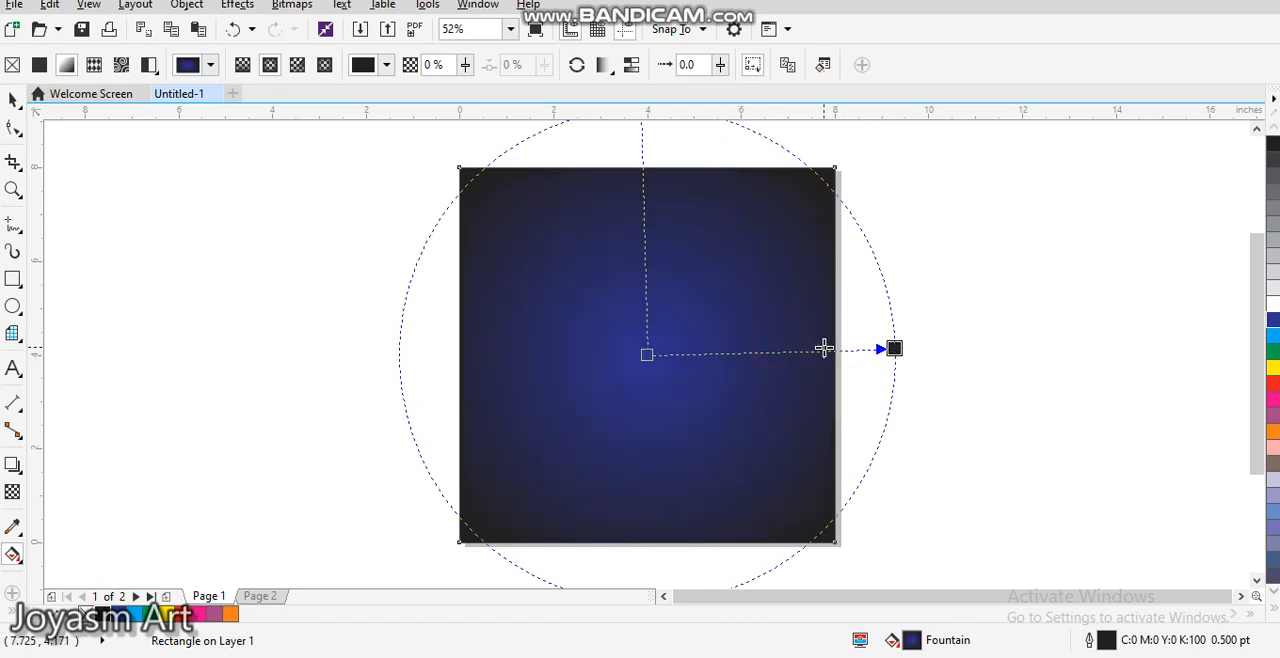
{"action": "left_click", "coordinate": [1274, 609]}
{"action": "left_click", "coordinate": [894, 349]}
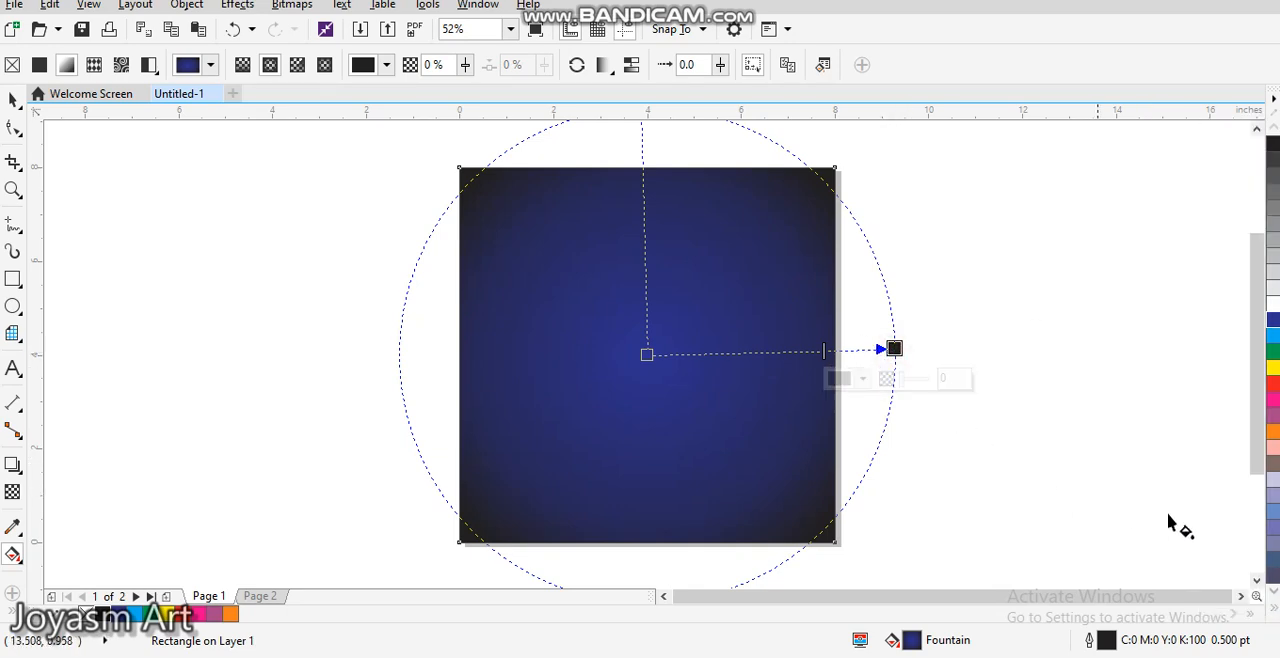
{"action": "left_click", "coordinate": [1275, 610]}
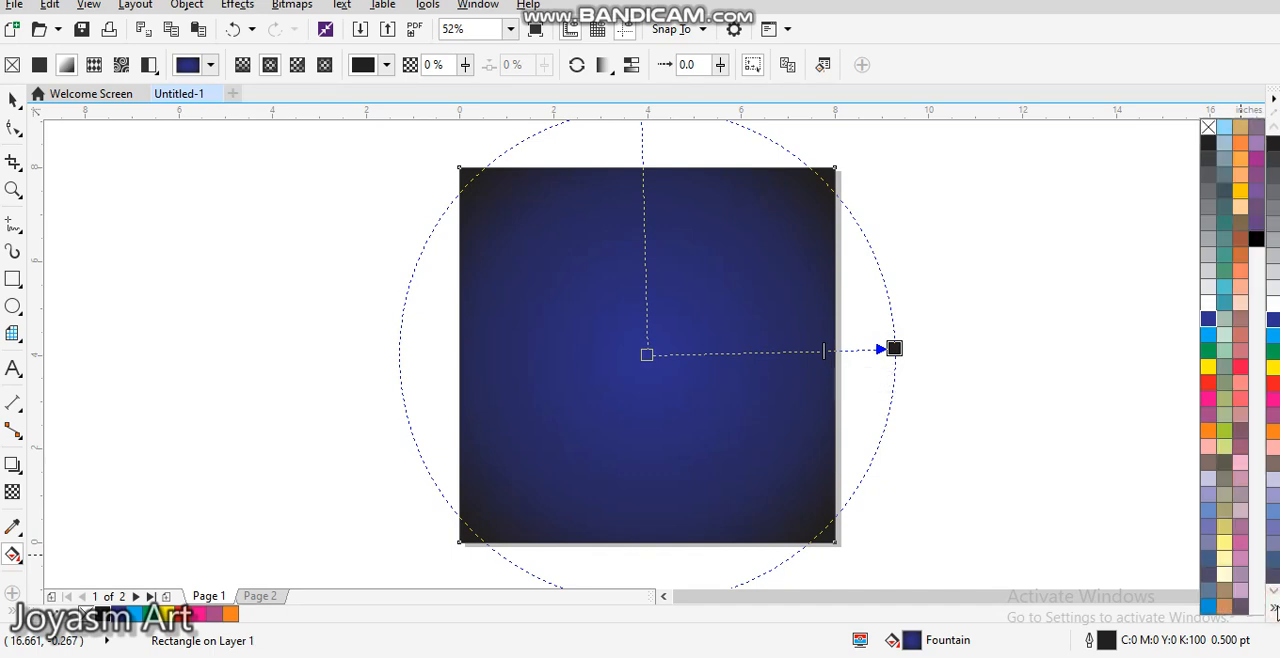
{"action": "left_click", "coordinate": [1257, 240]}
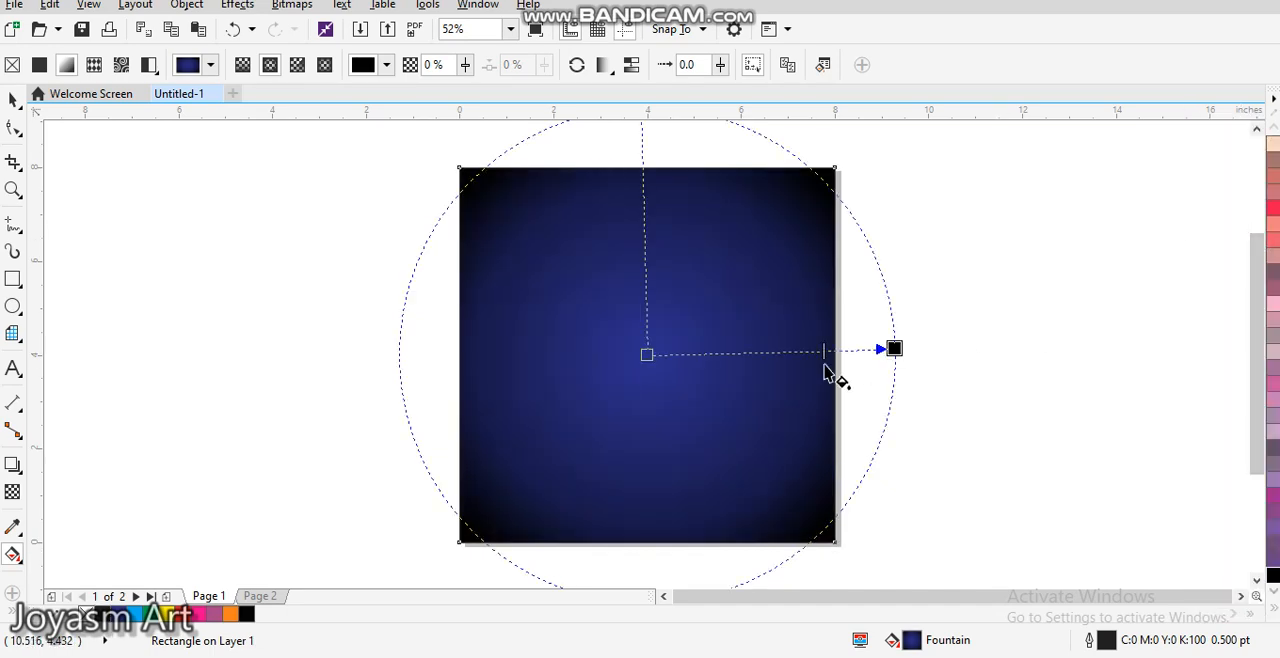
{"action": "mouse_move", "coordinate": [893, 349]}
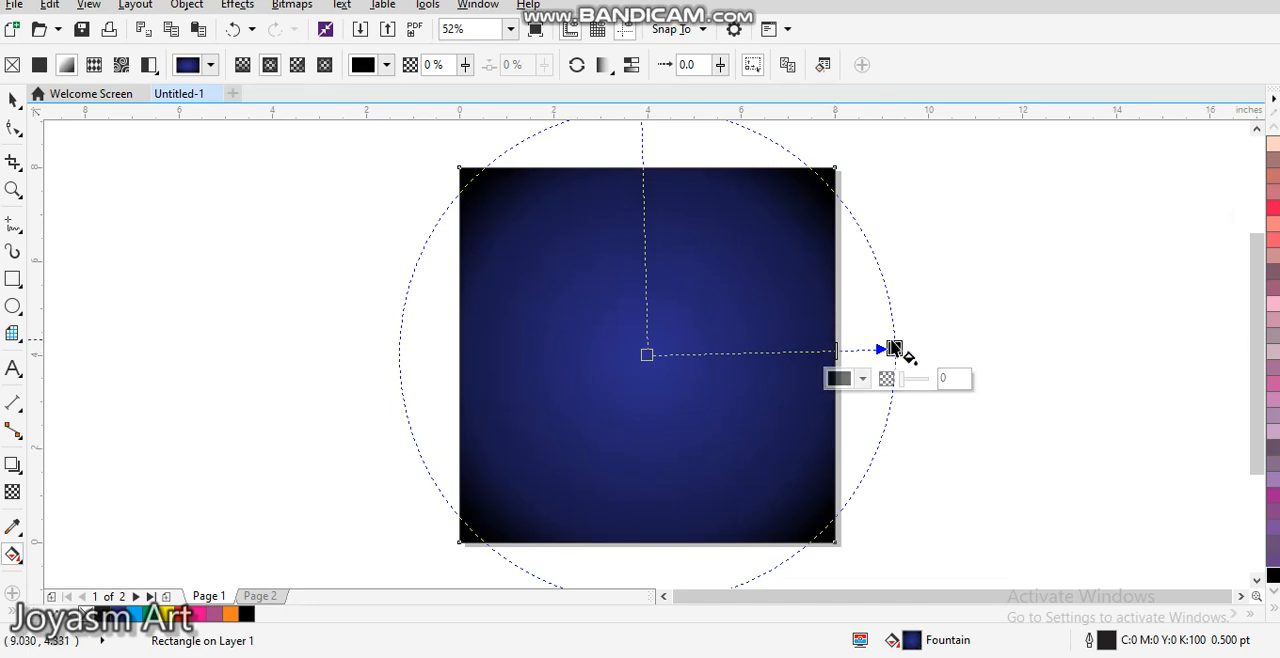
{"action": "left_click_drag", "start_coordinate": [894, 347], "coordinate": [909, 346]}
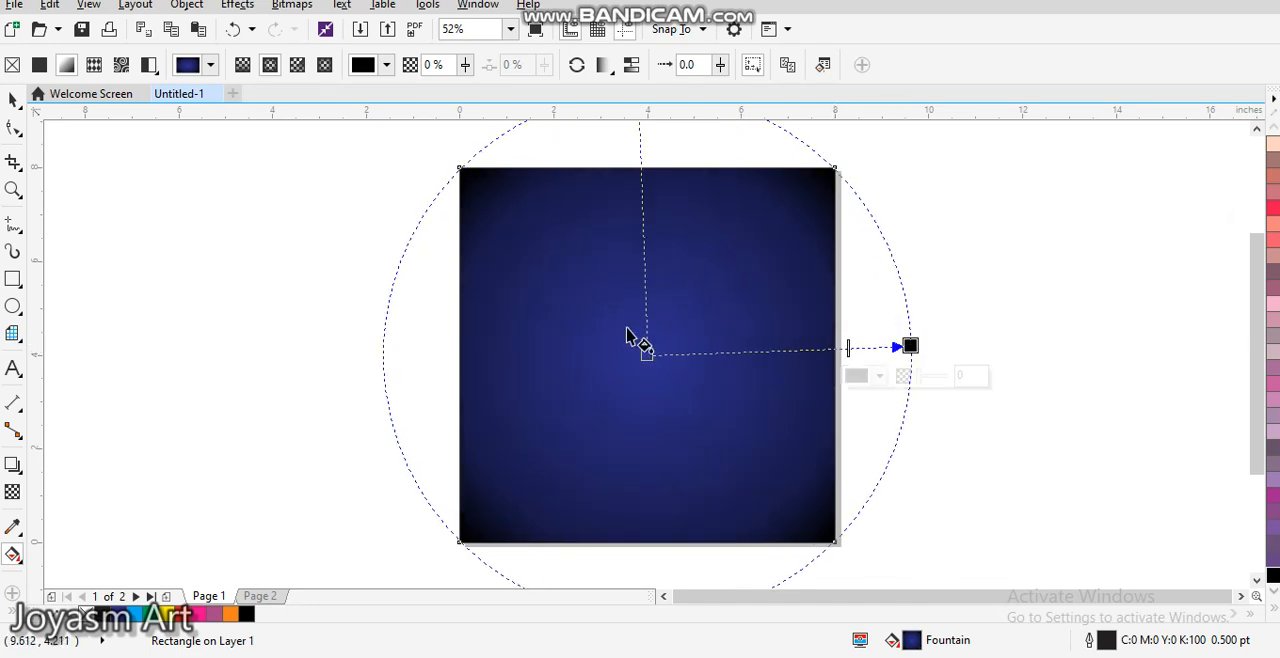
Step: Move the gradient's centre node left and slightly above the square's middle, and finish editing the fill
{"action": "left_click_drag", "start_coordinate": [645, 356], "coordinate": [634, 376]}
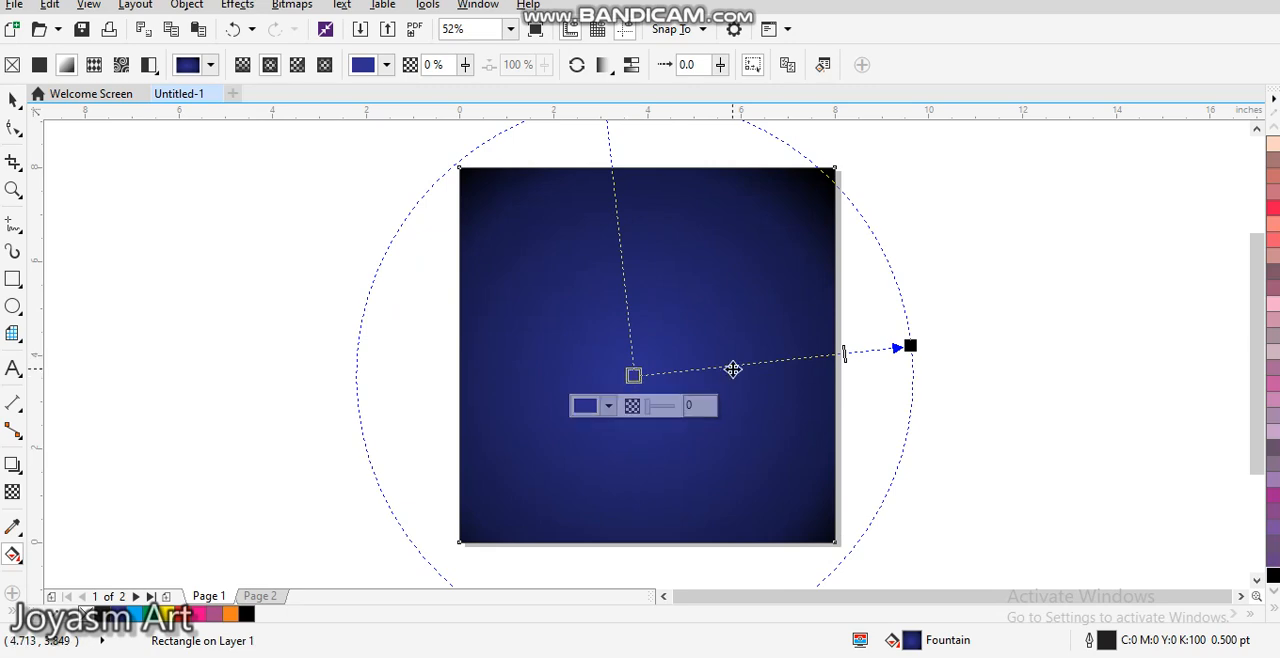
{"action": "left_click_drag", "start_coordinate": [634, 376], "coordinate": [583, 330]}
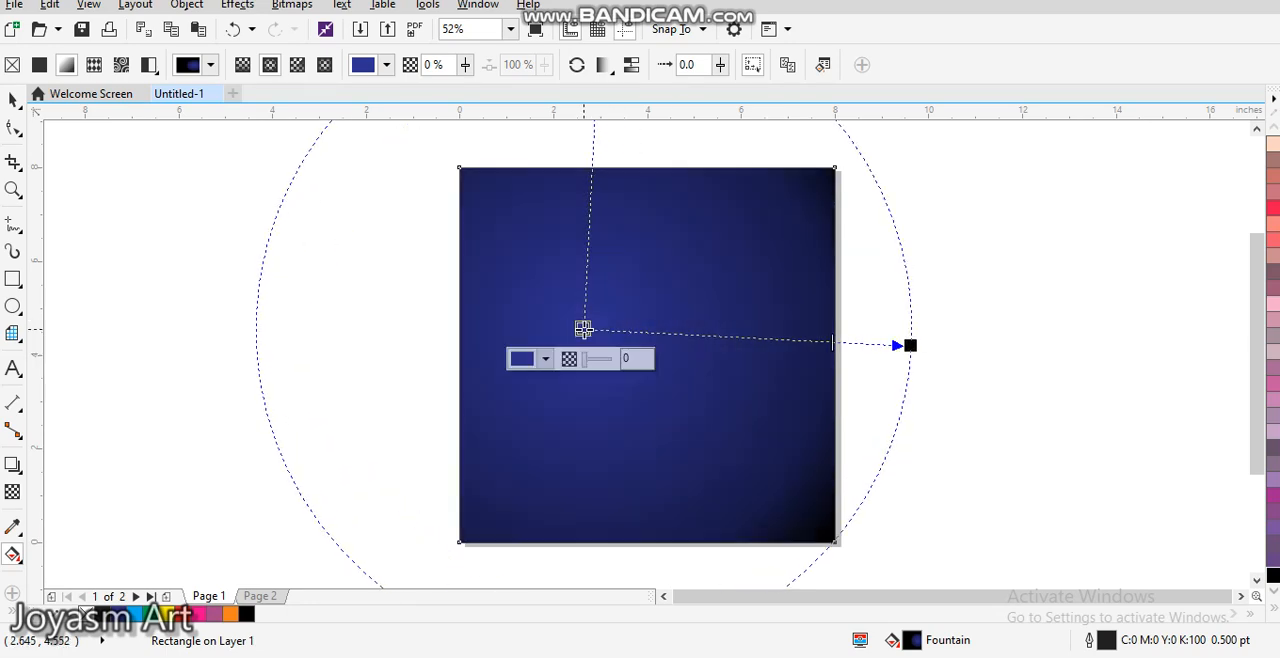
{"action": "left_click", "coordinate": [13, 99]}
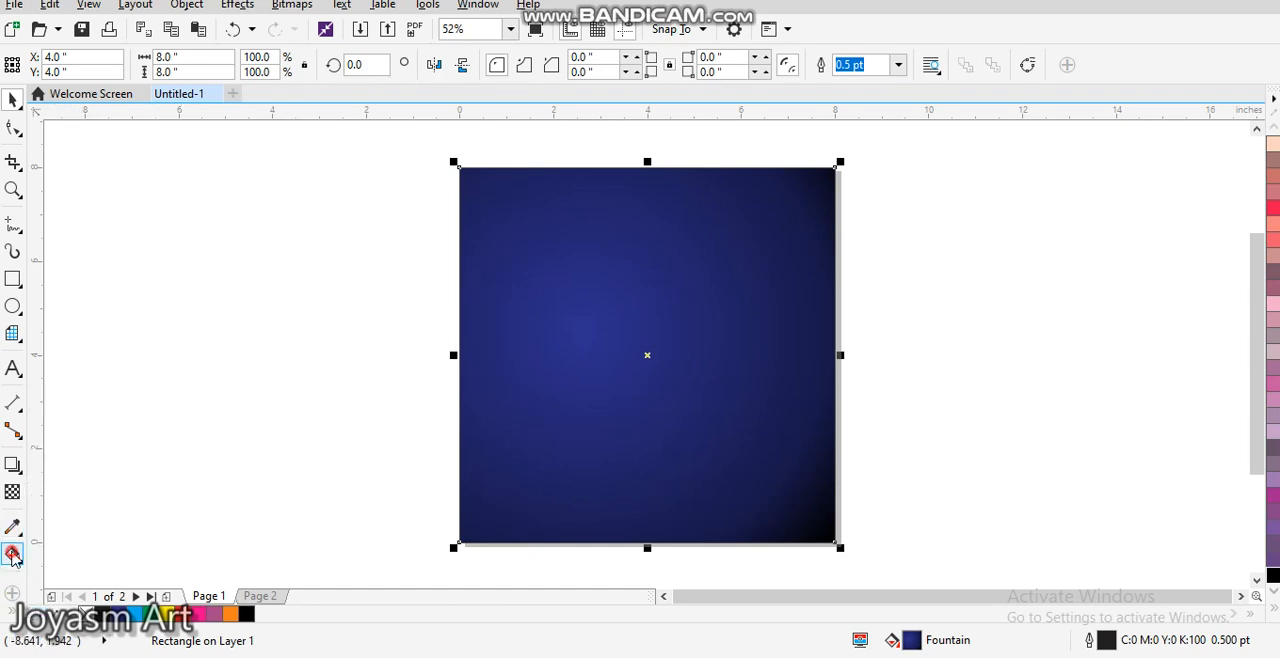
Step: Try a bitmap pattern fill on the square and replace it with a two-colour pattern fill
{"action": "left_click", "coordinate": [13, 554]}
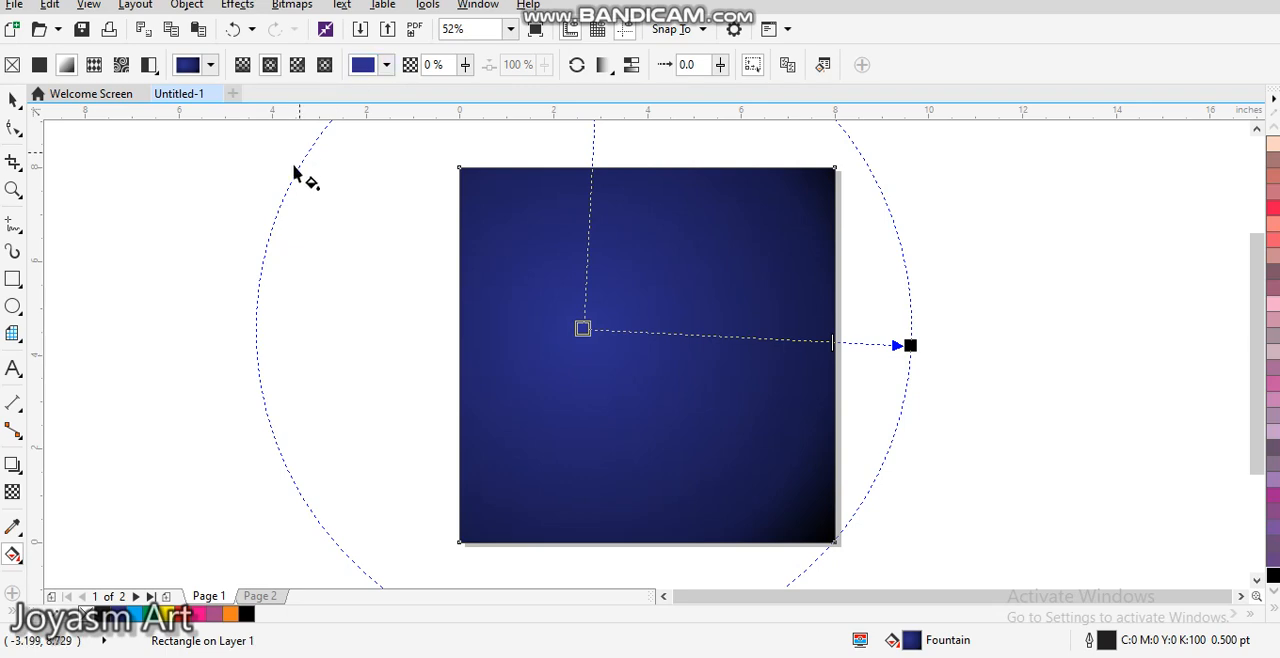
{"action": "left_click", "coordinate": [121, 66]}
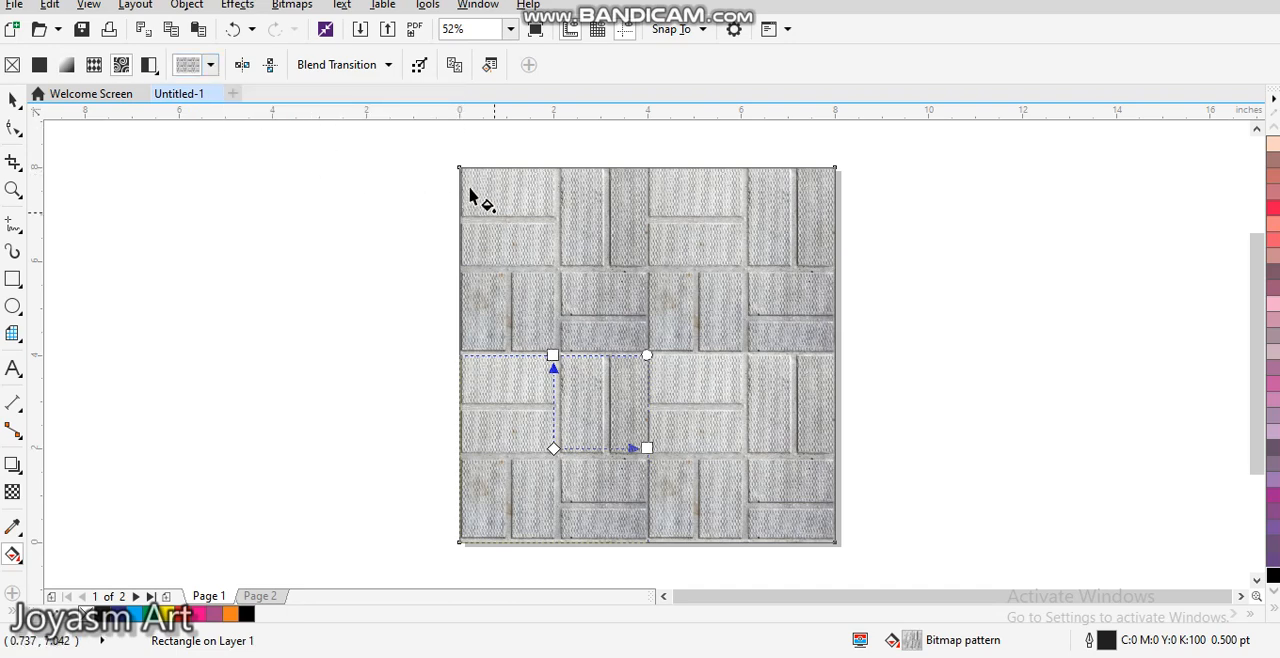
{"action": "left_click", "coordinate": [148, 66]}
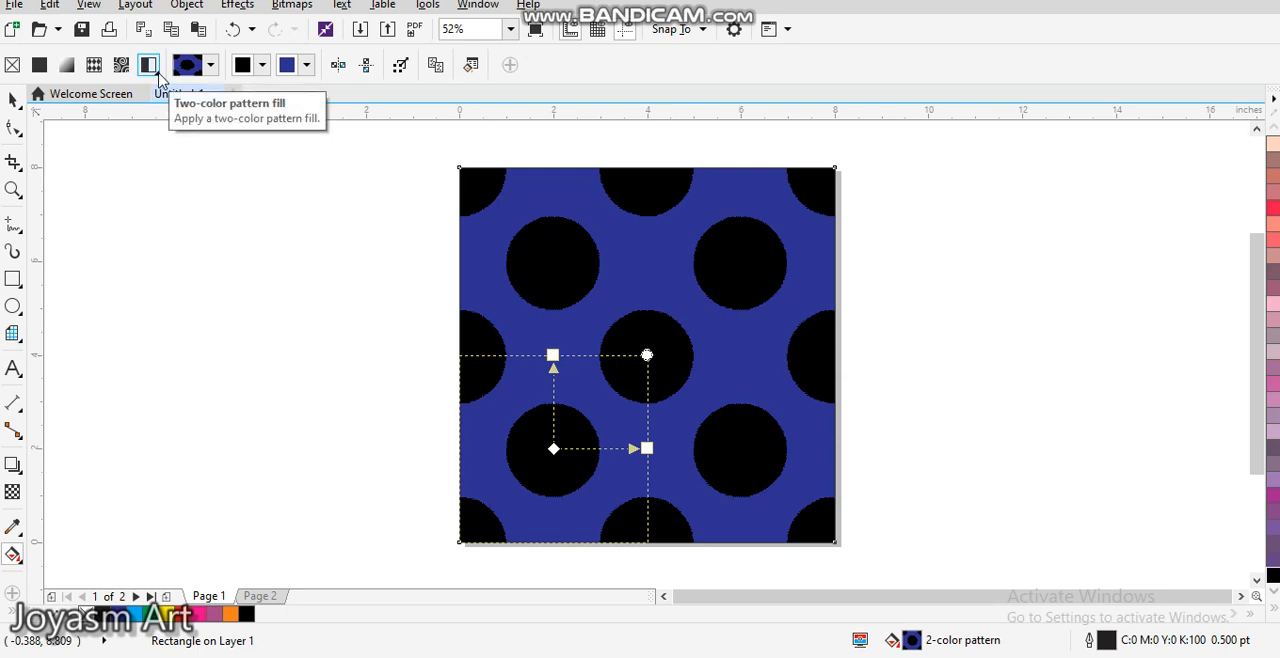
Step: Colour the two-colour pattern's dots red (C7 M100 Y100 K2) and sample yellow (C0 M0 Y100 K0) for its background
{"action": "left_click", "coordinate": [262, 66]}
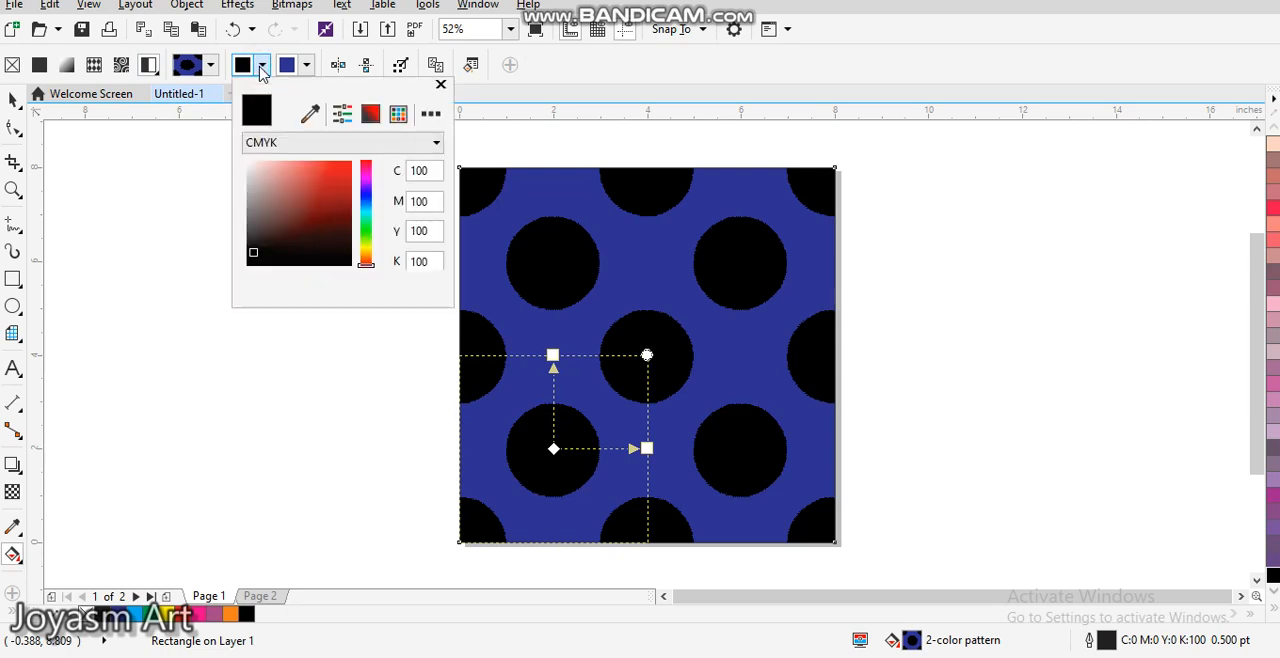
{"action": "left_click", "coordinate": [337, 183]}
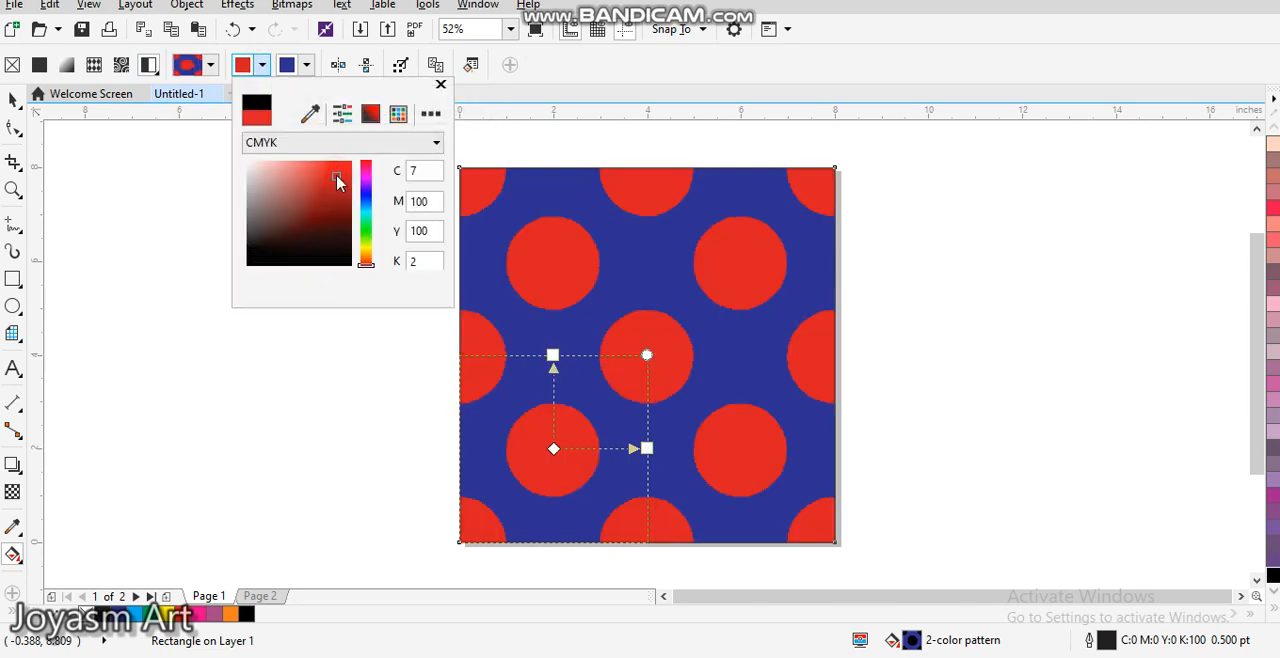
{"action": "left_click", "coordinate": [308, 63]}
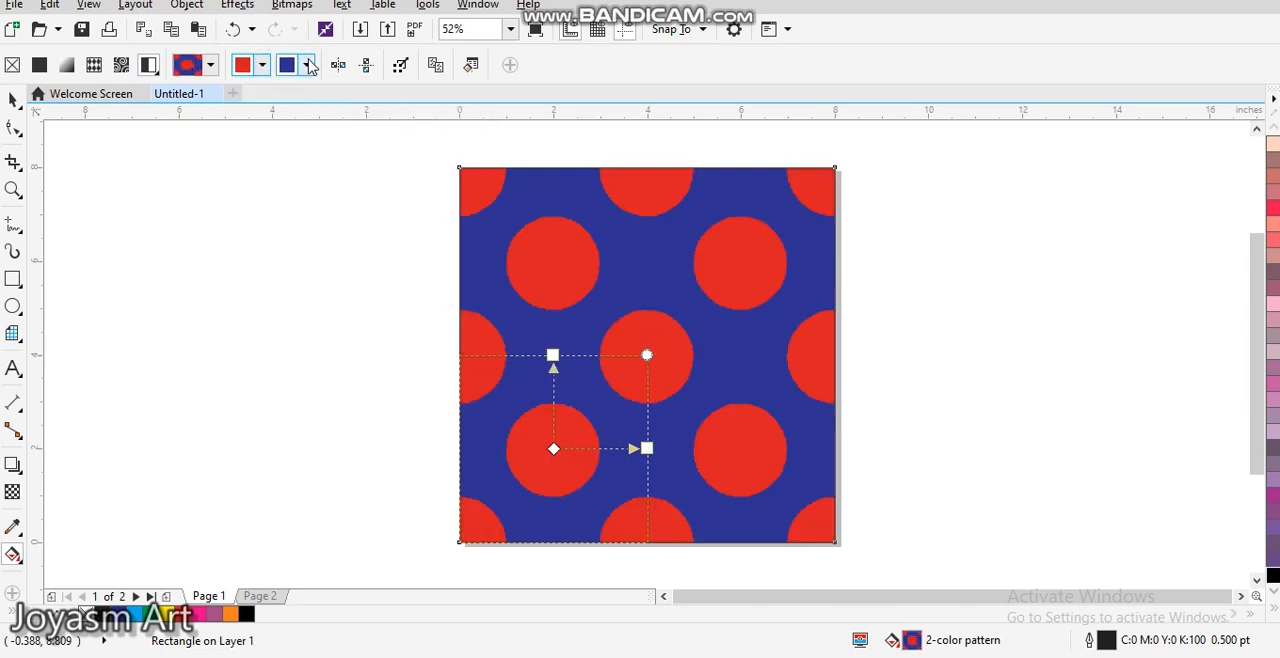
{"action": "left_click", "coordinate": [308, 63]}
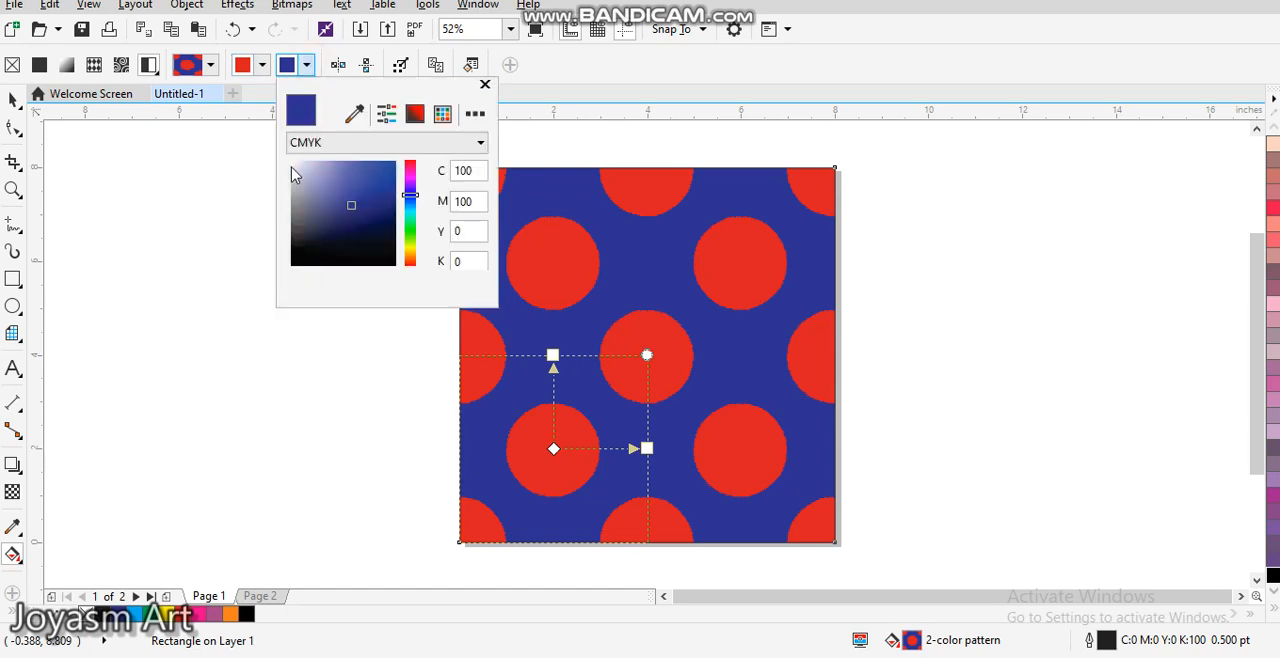
{"action": "left_click", "coordinate": [291, 167]}
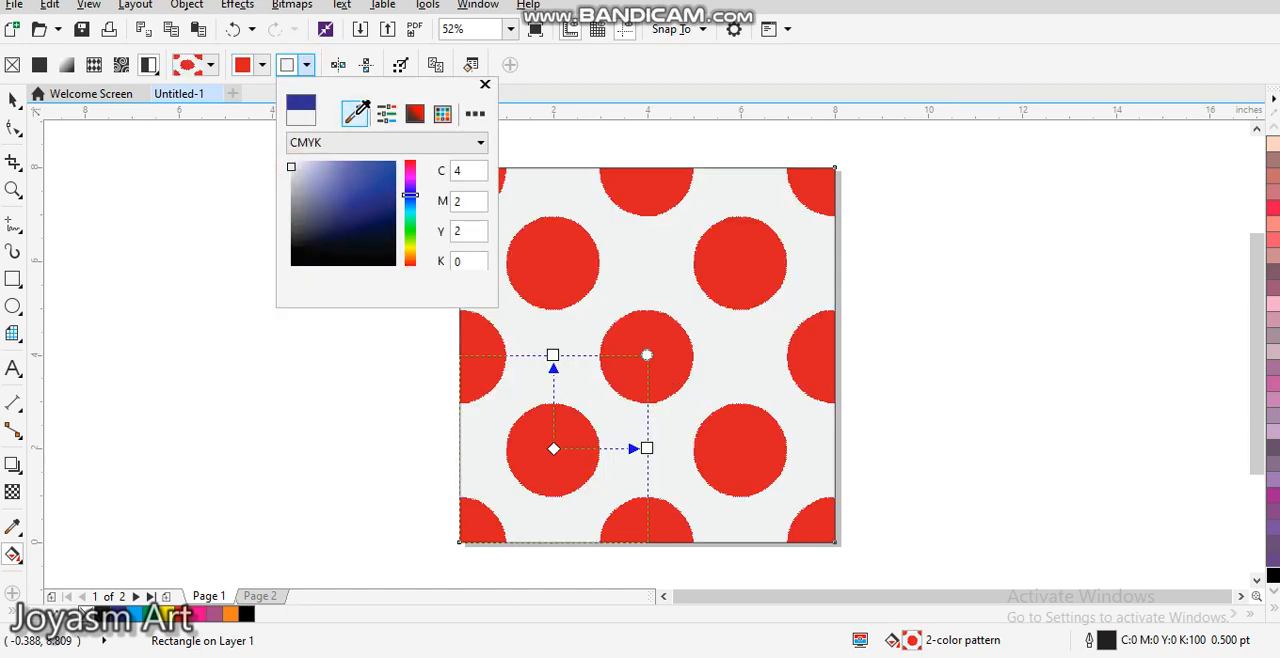
{"action": "left_click", "coordinate": [357, 112]}
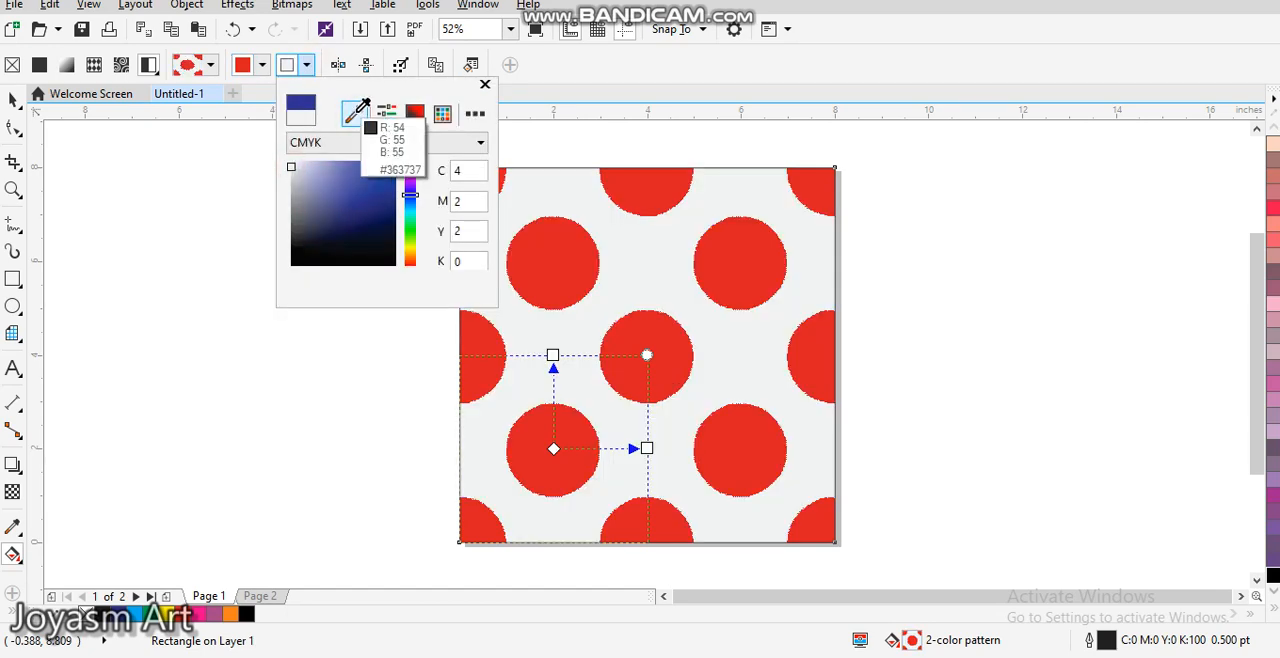
{"action": "left_click", "coordinate": [178, 613]}
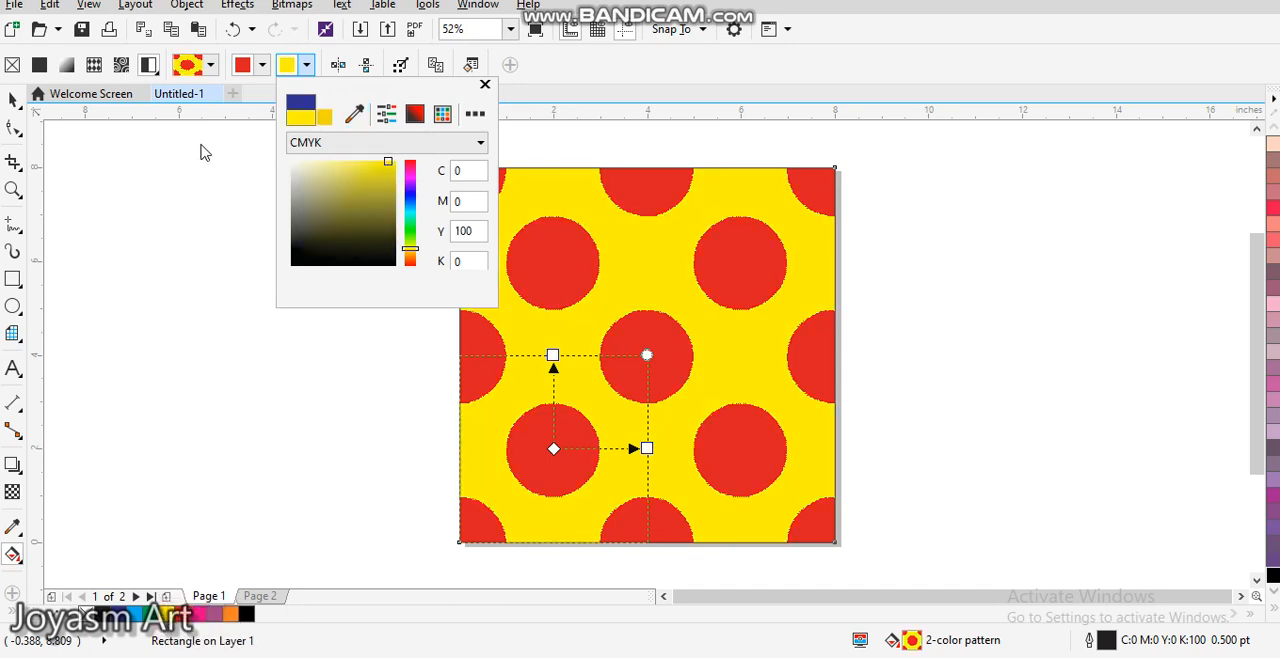
{"action": "left_click", "coordinate": [195, 170]}
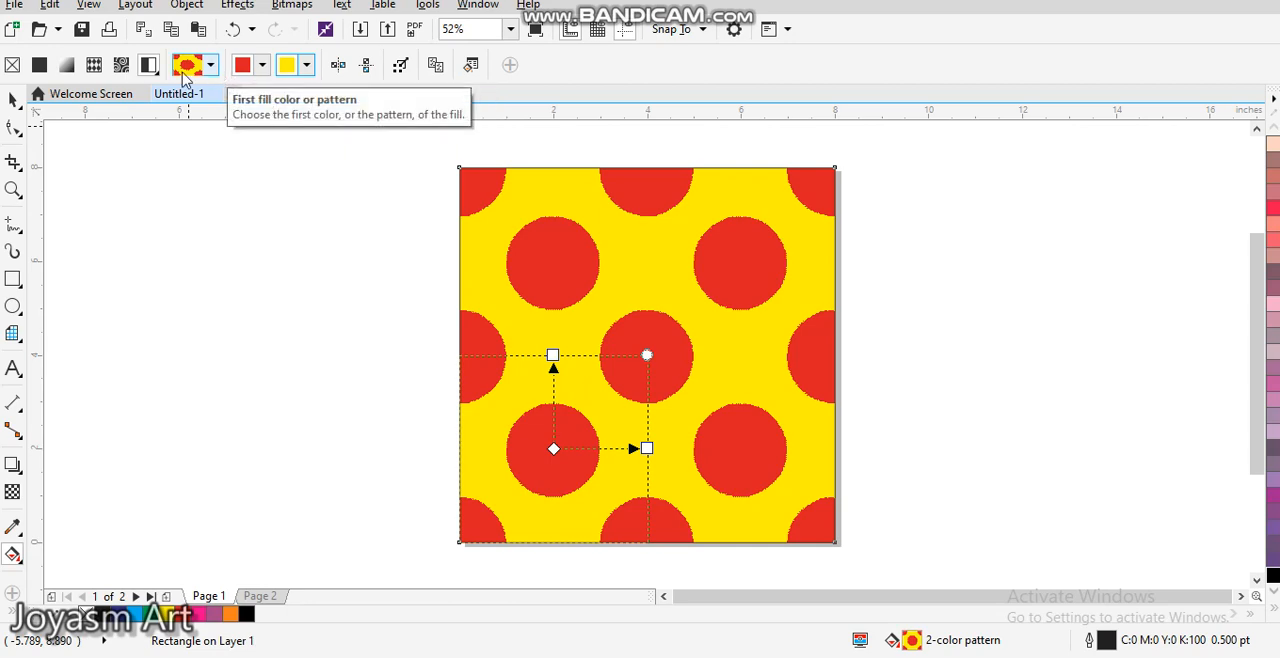
{"action": "left_click", "coordinate": [14, 98]}
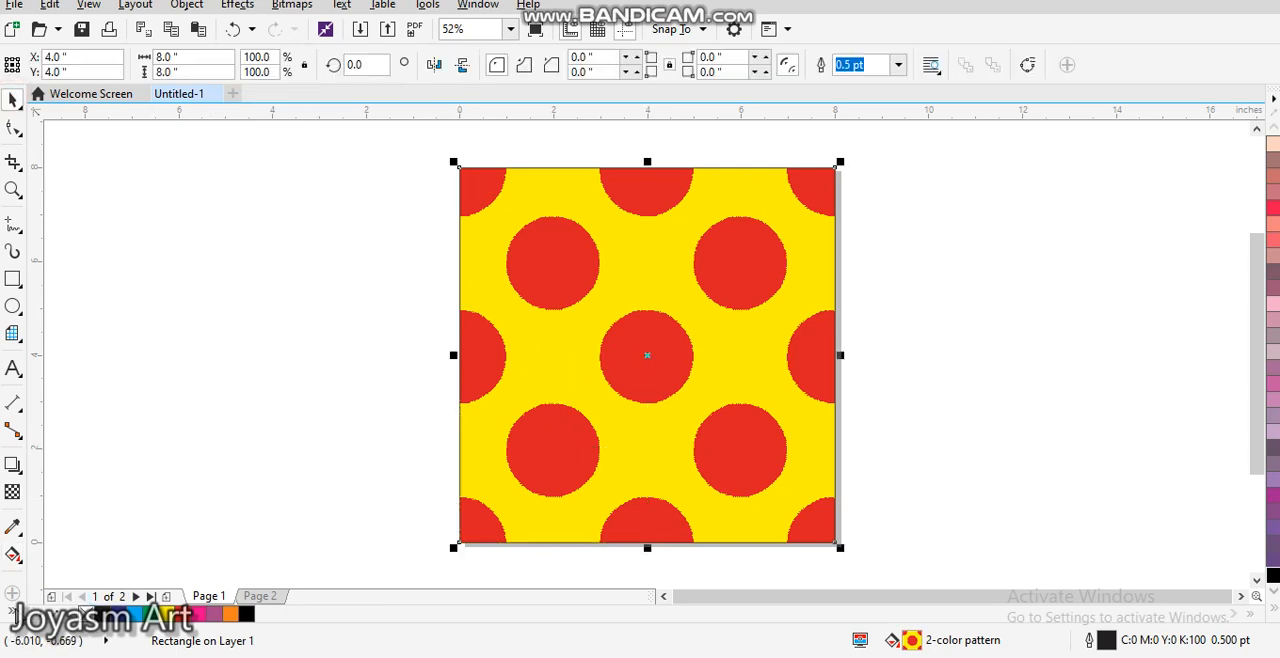
Step: Switch the square to a texture fill in the Edit Fill dialog, keeping the square in view for preview
{"action": "left_click", "coordinate": [12, 611]}
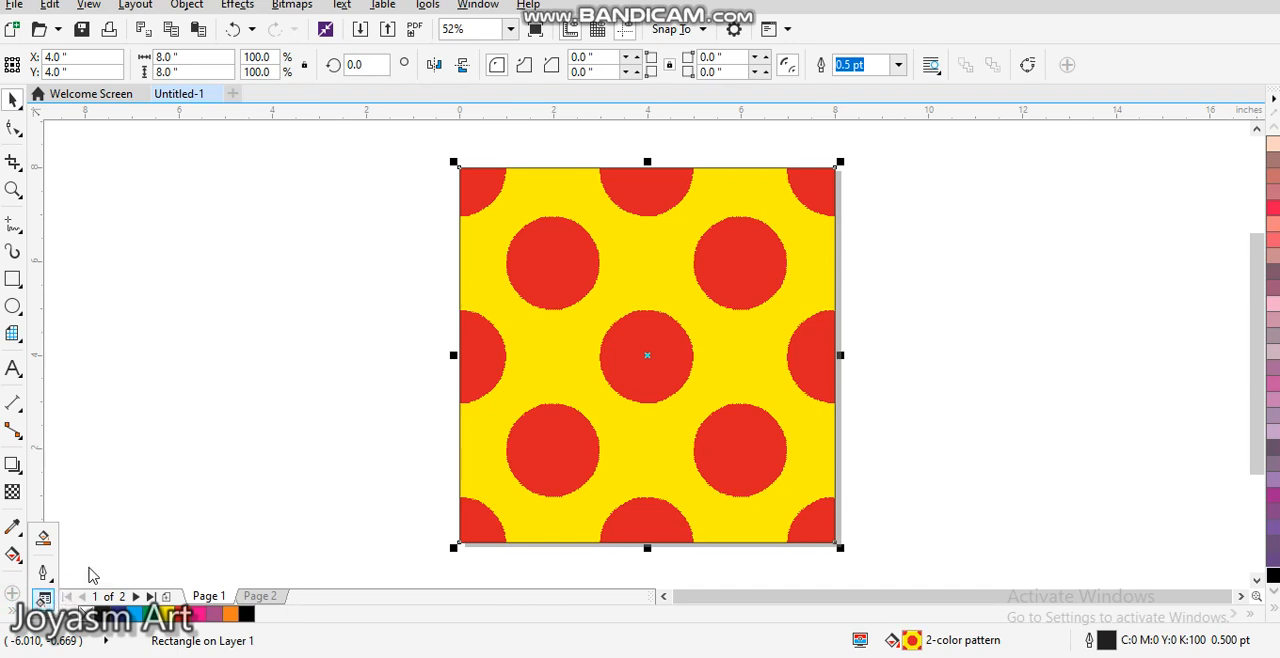
{"action": "key", "text": "F11"}
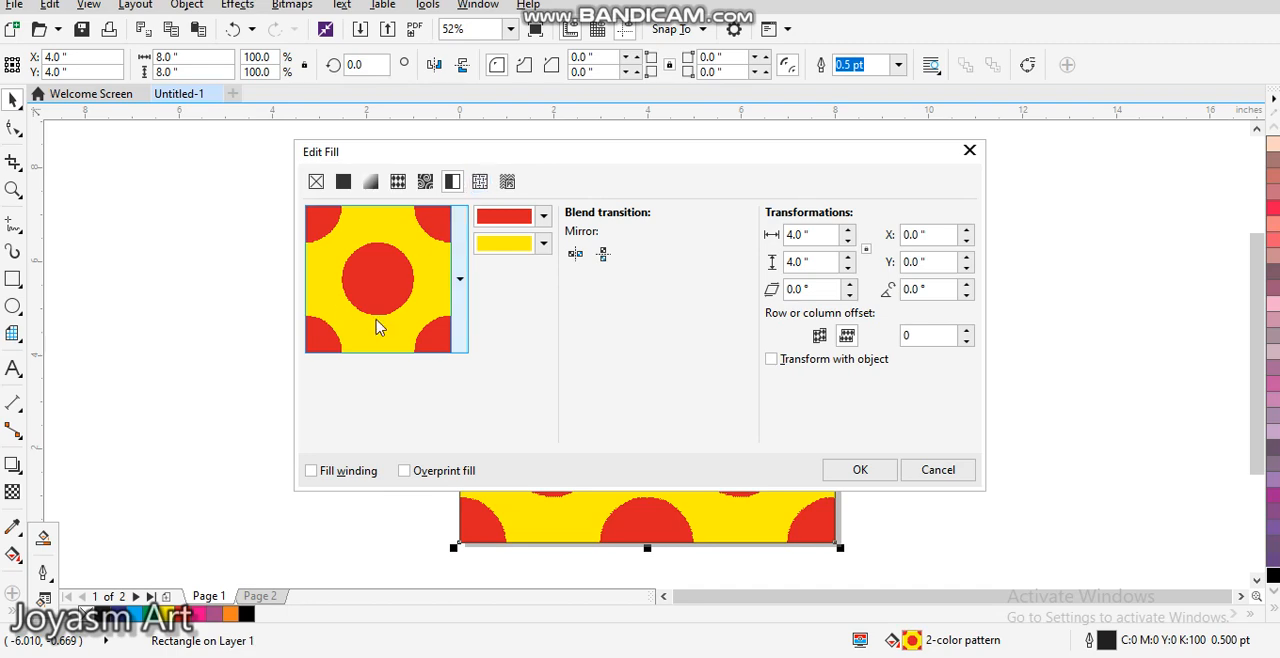
{"action": "left_click", "coordinate": [481, 183]}
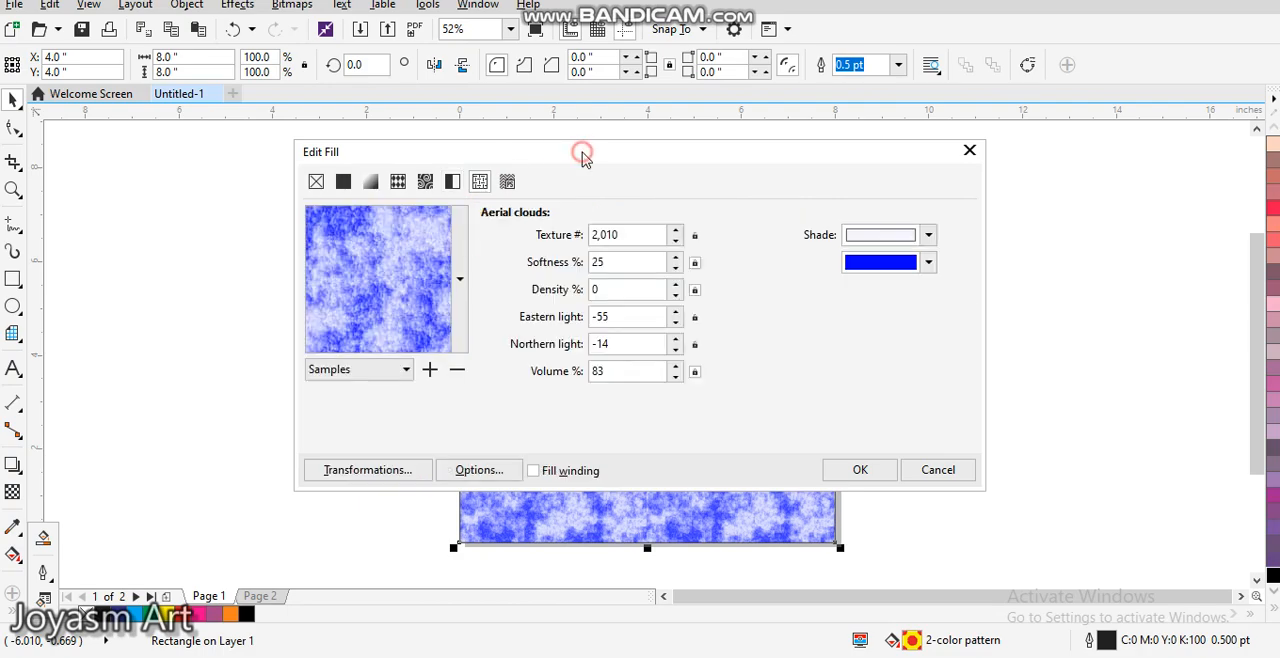
{"action": "left_click_drag", "start_coordinate": [586, 149], "coordinate": [958, 111]}
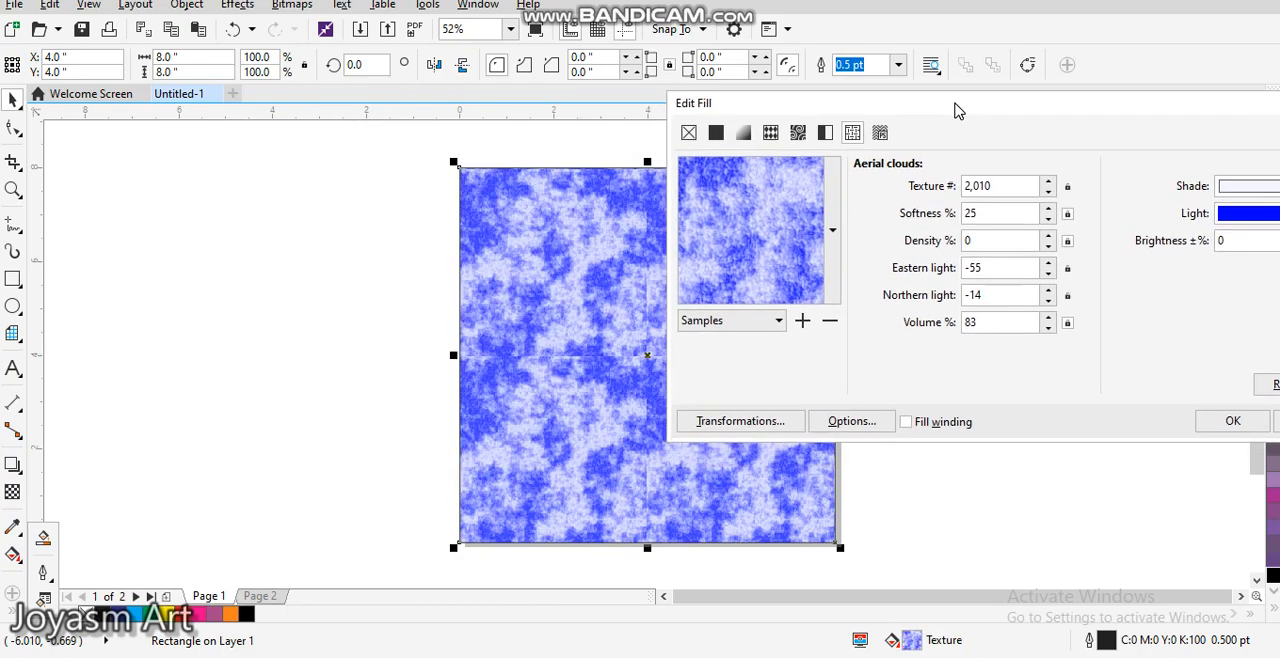
Step: Try the Diorite, Stucco, Layered marble and Soft water samples as the square's texture fill
{"action": "left_click", "coordinate": [832, 232]}
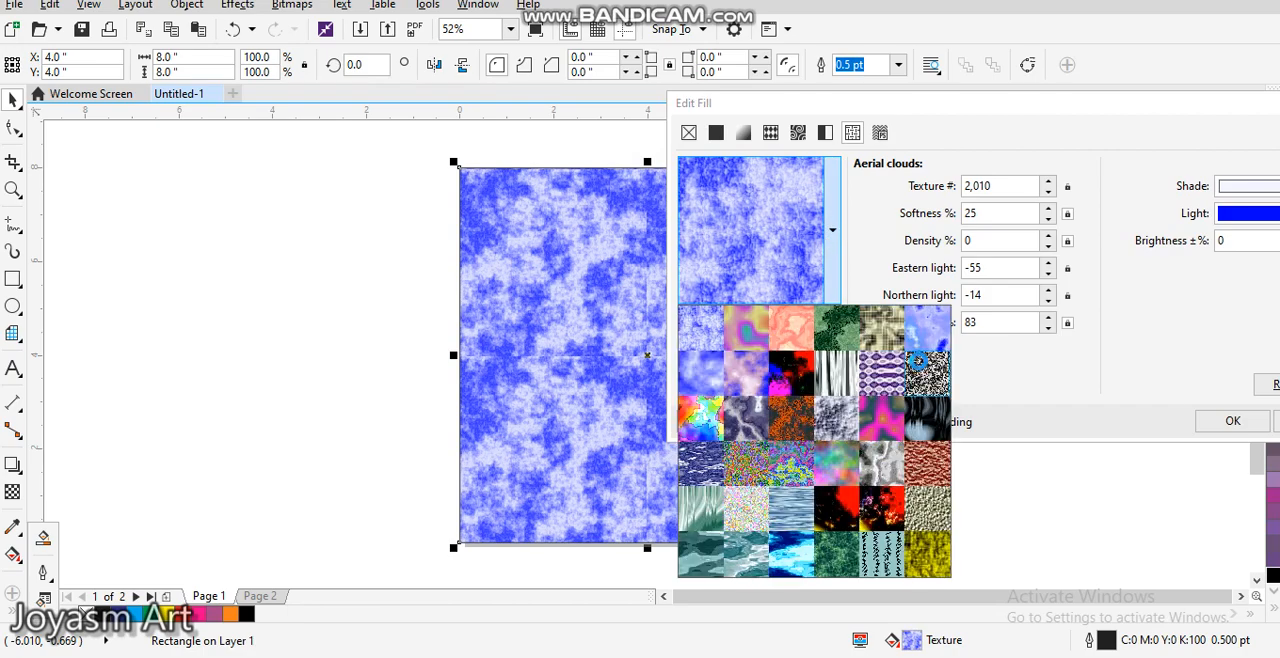
{"action": "left_click", "coordinate": [921, 368]}
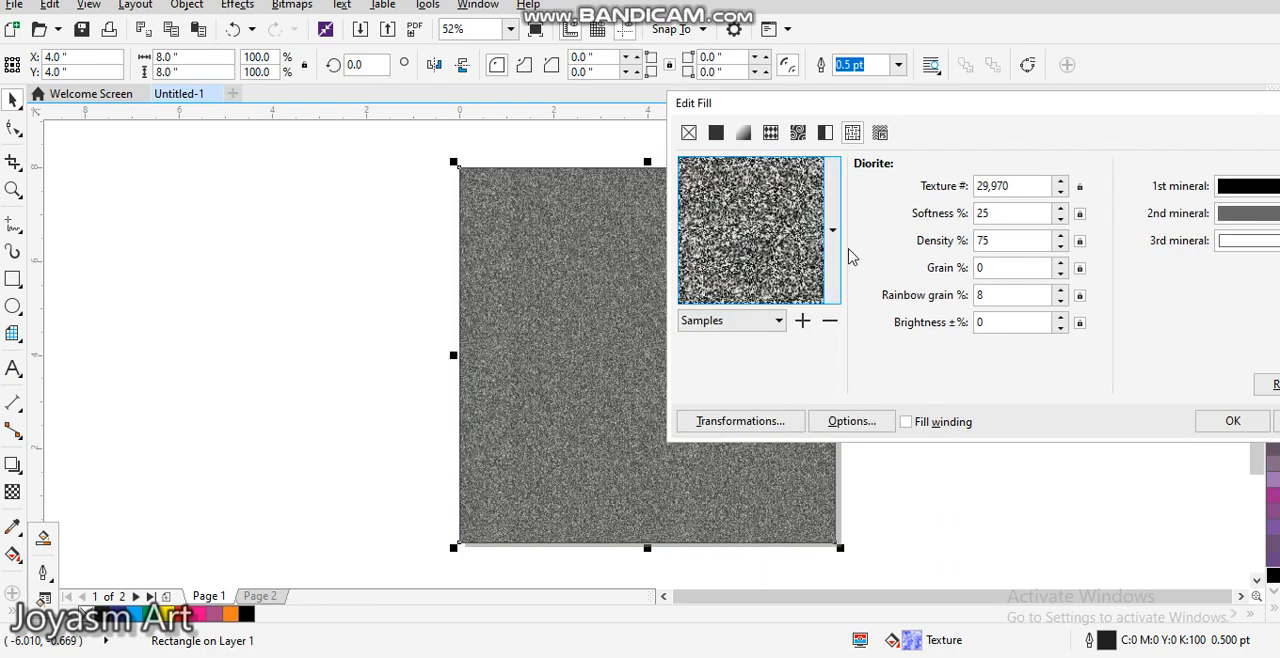
{"action": "left_click", "coordinate": [838, 255]}
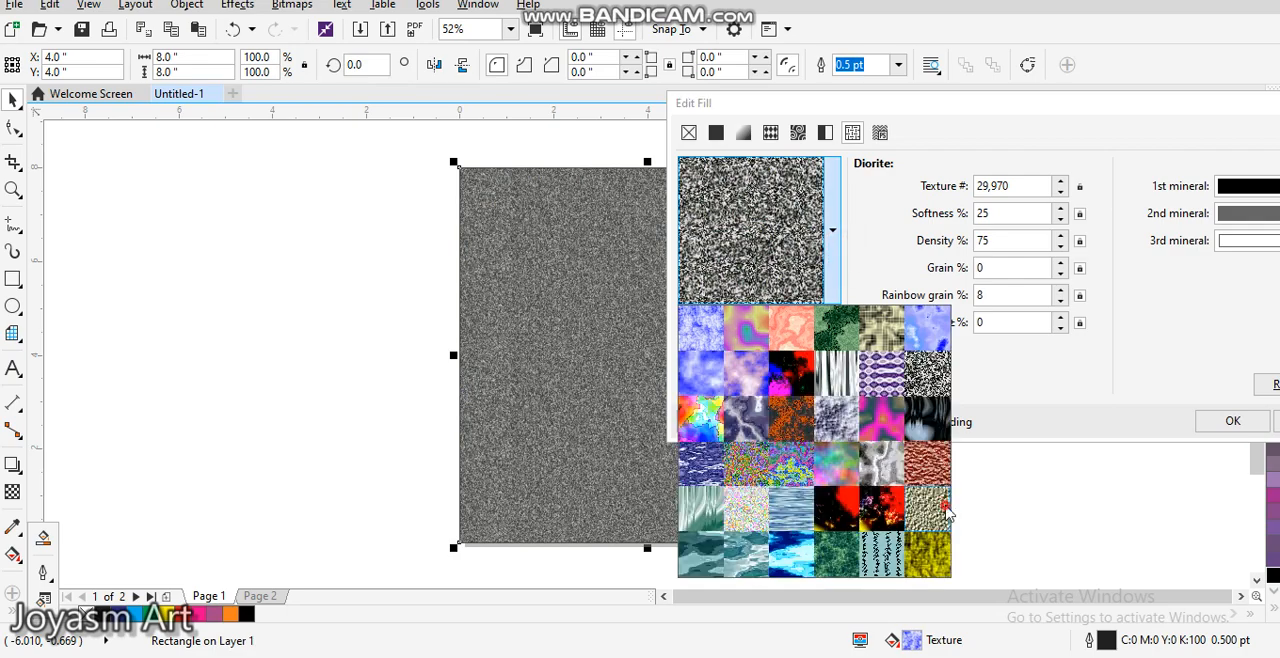
{"action": "left_click", "coordinate": [944, 505]}
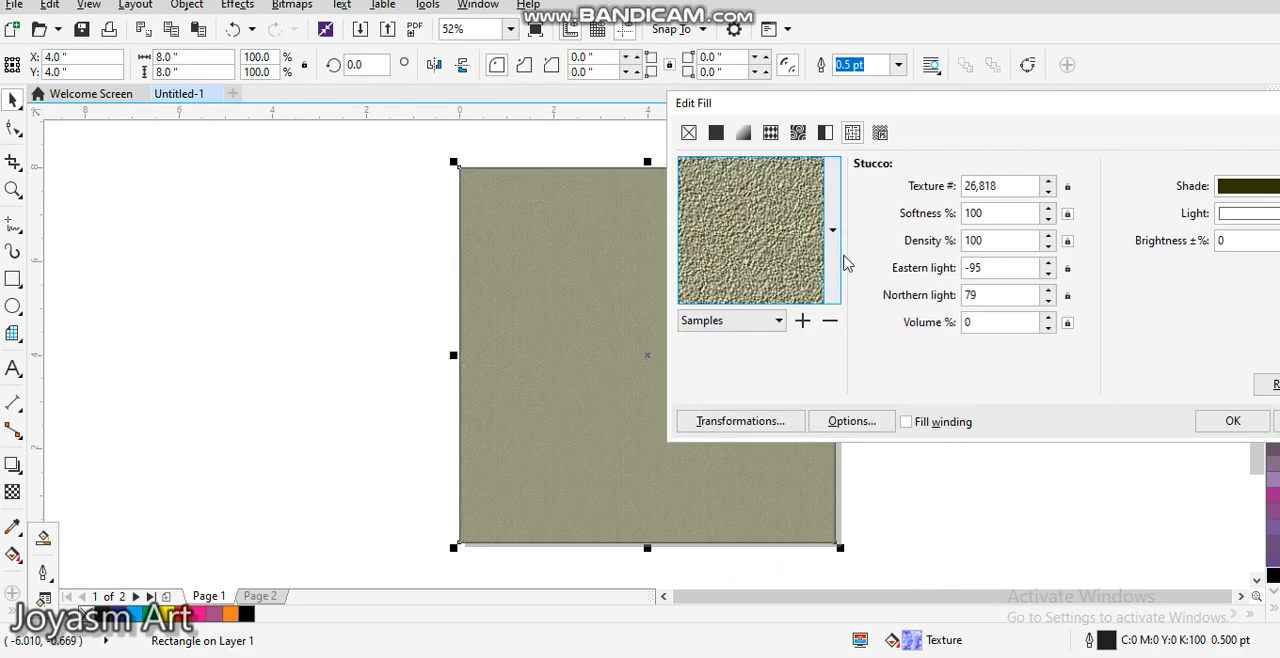
{"action": "left_click", "coordinate": [842, 258]}
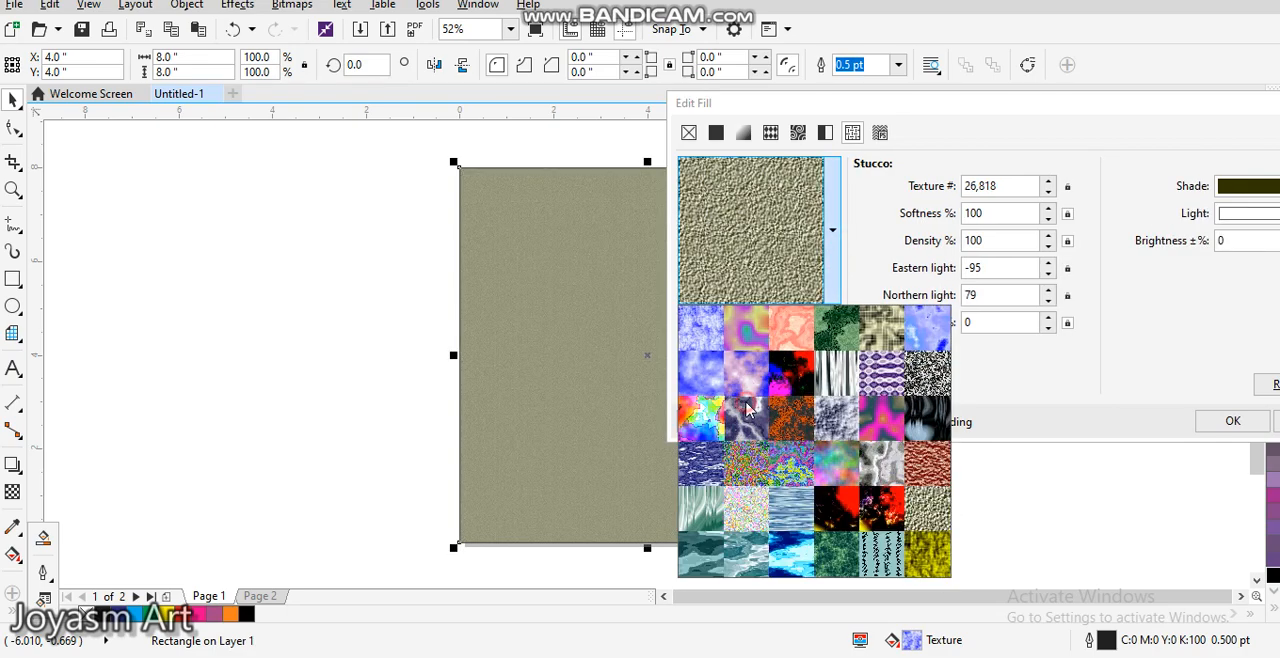
{"action": "left_click", "coordinate": [748, 410]}
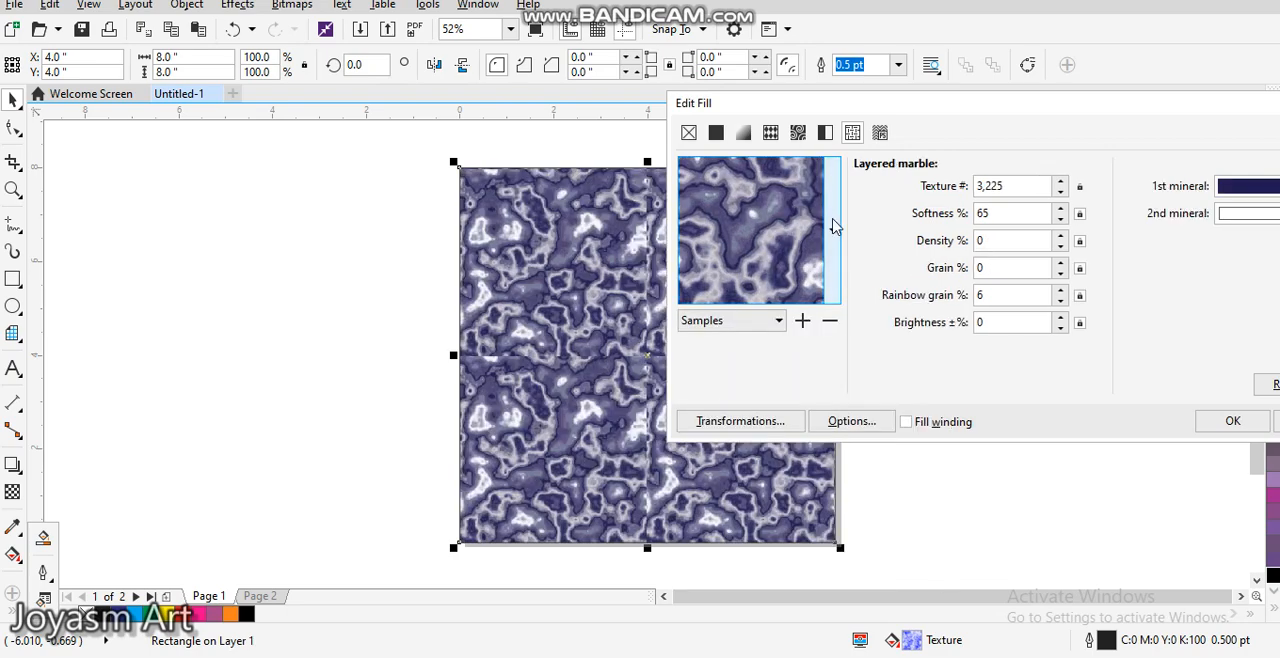
{"action": "left_click", "coordinate": [834, 226]}
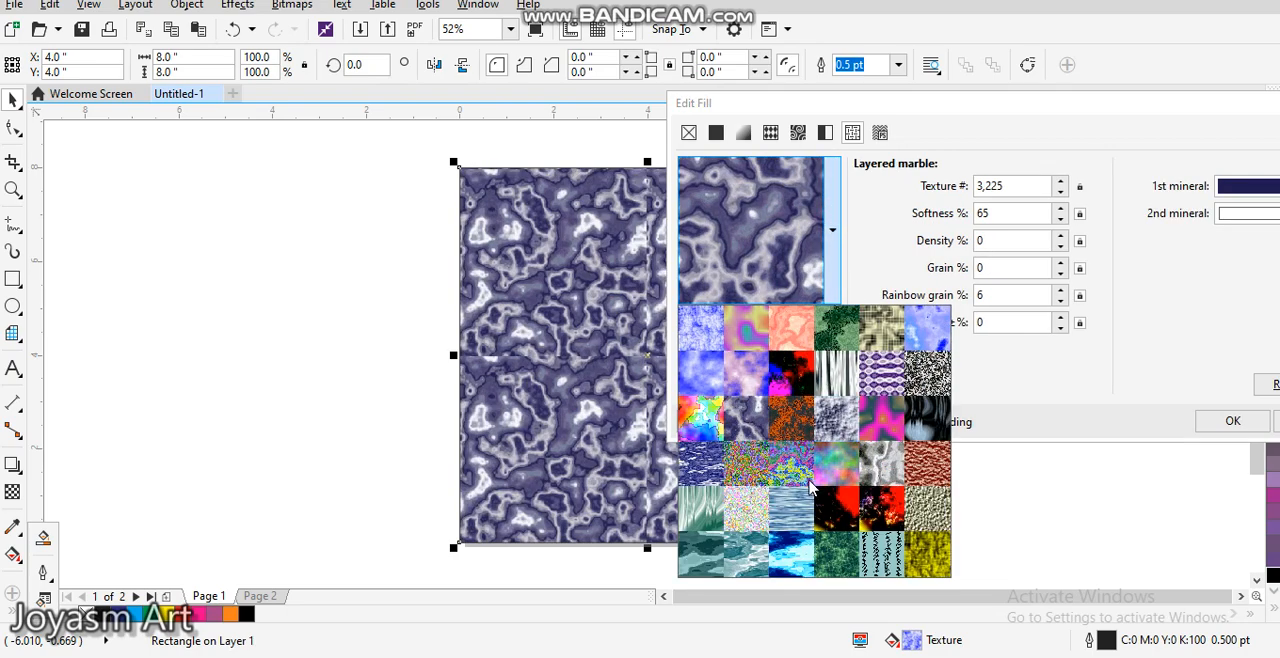
{"action": "left_click", "coordinate": [778, 512]}
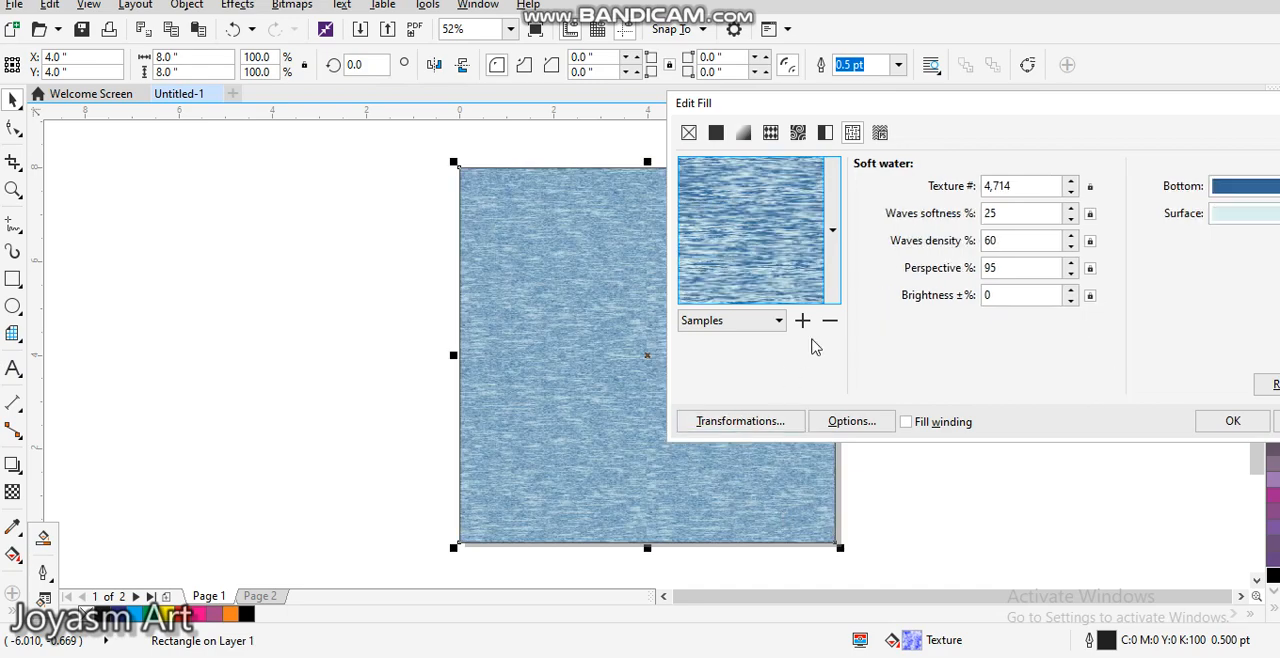
Step: Apply the Stucco sample texture to the square and bring the whole Edit Fill dialog into view
{"action": "left_click", "coordinate": [831, 218]}
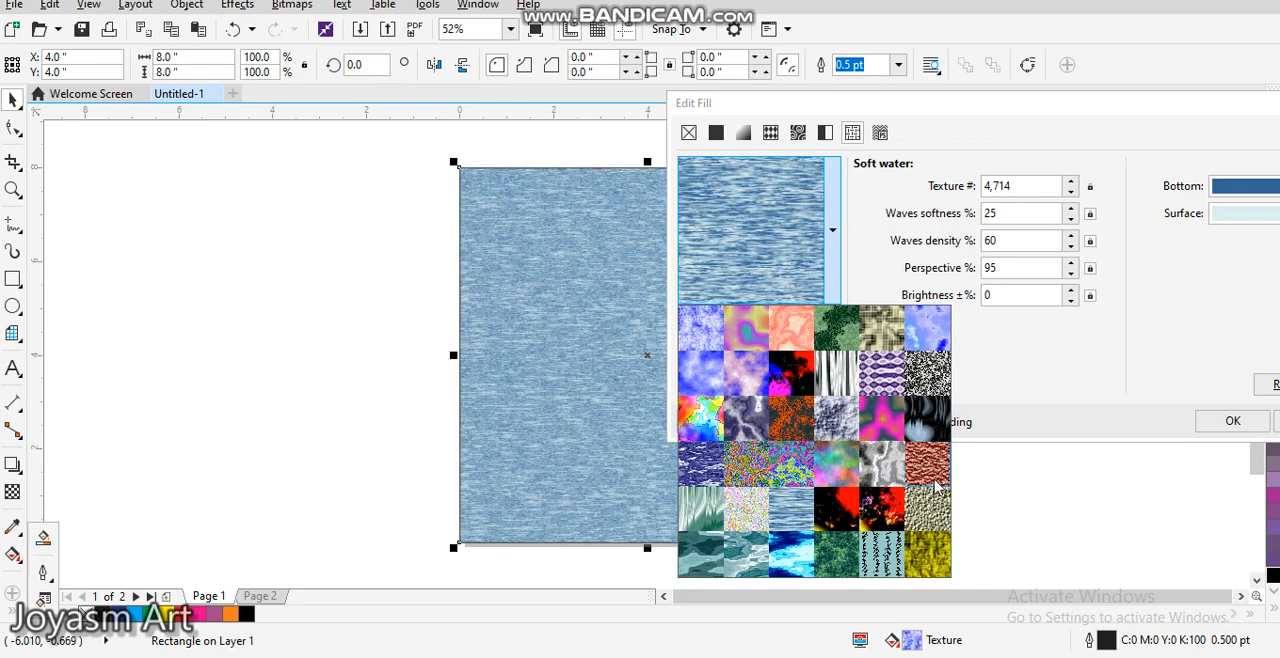
{"action": "left_click", "coordinate": [928, 506]}
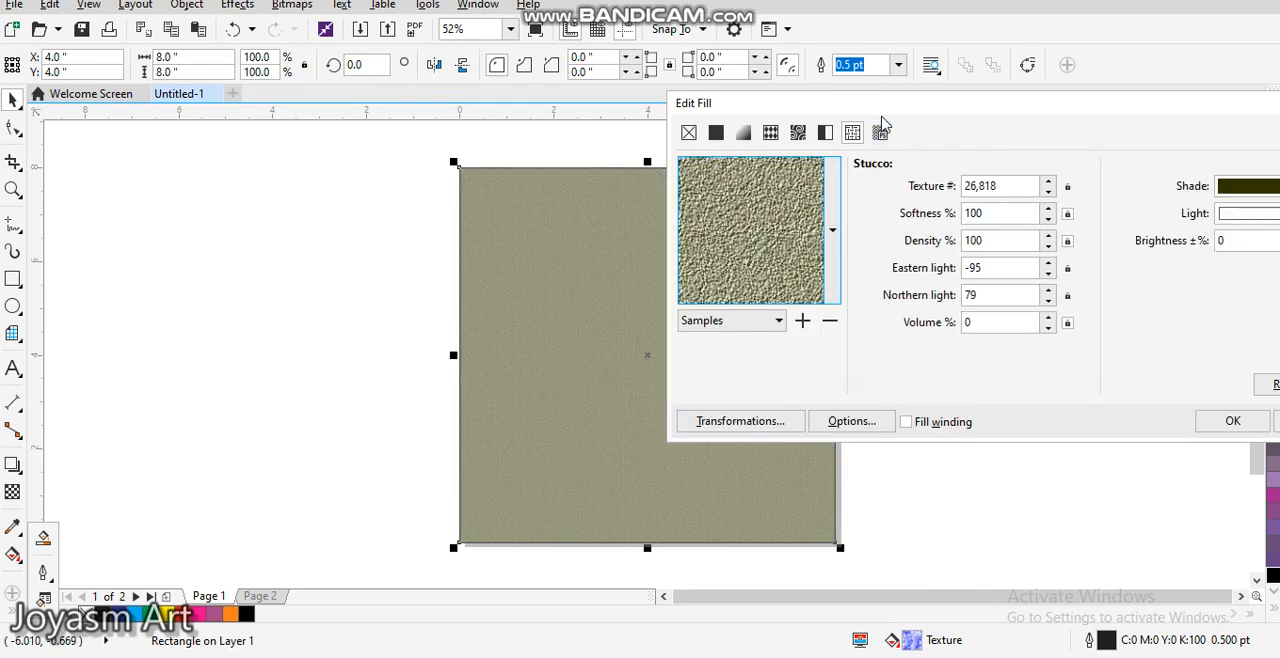
{"action": "left_click_drag", "start_coordinate": [883, 118], "coordinate": [381, 182]}
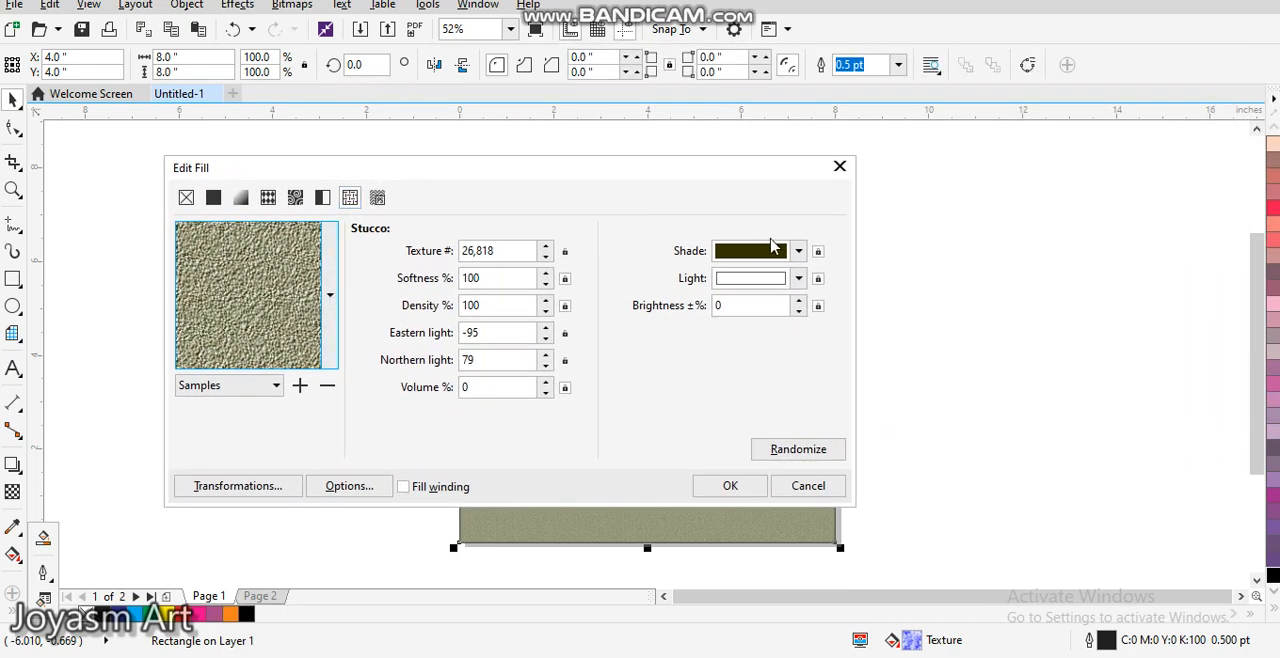
Step: Try lighter yellow shades for the Stucco texture and set its shade colour to dark olive #30300C
{"action": "left_click", "coordinate": [802, 252]}
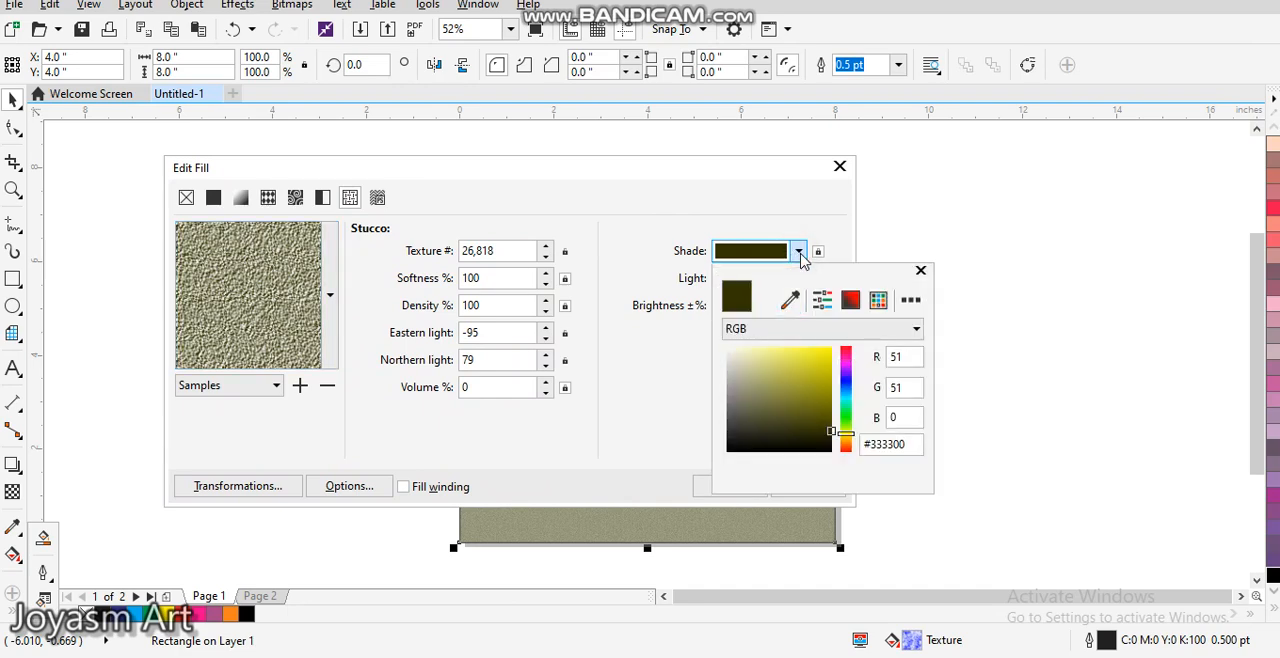
{"action": "left_click", "coordinate": [808, 358]}
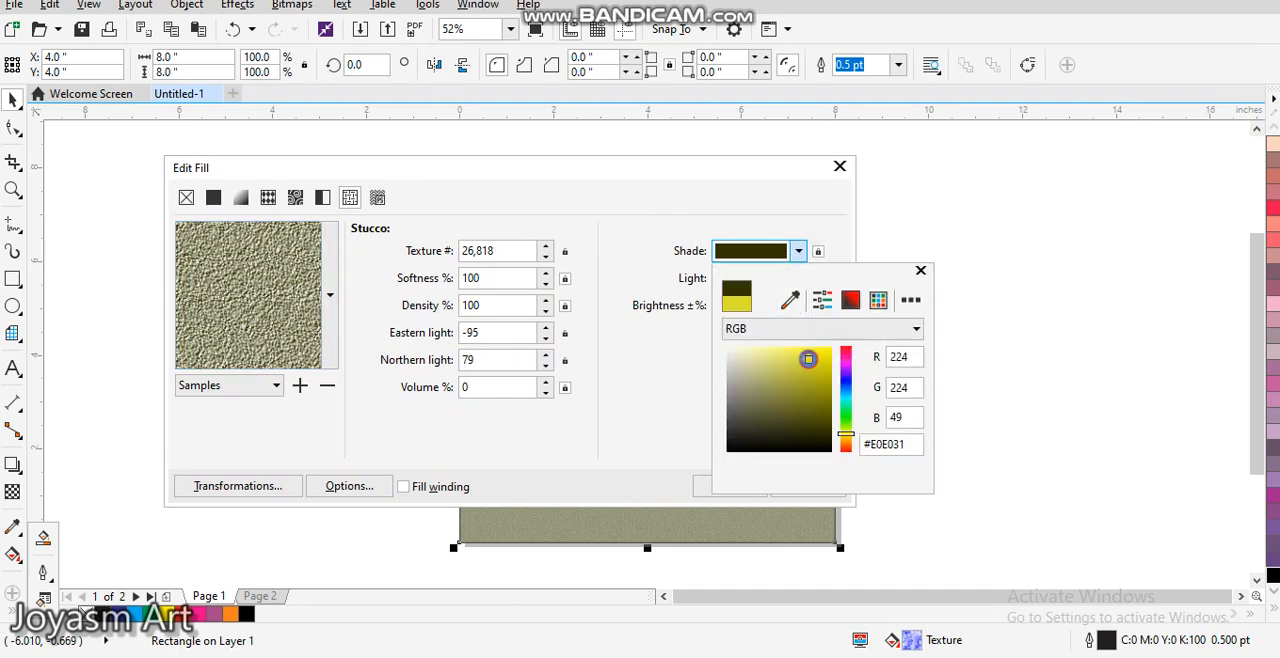
{"action": "left_click", "coordinate": [764, 386]}
{"action": "left_click", "coordinate": [802, 431]}
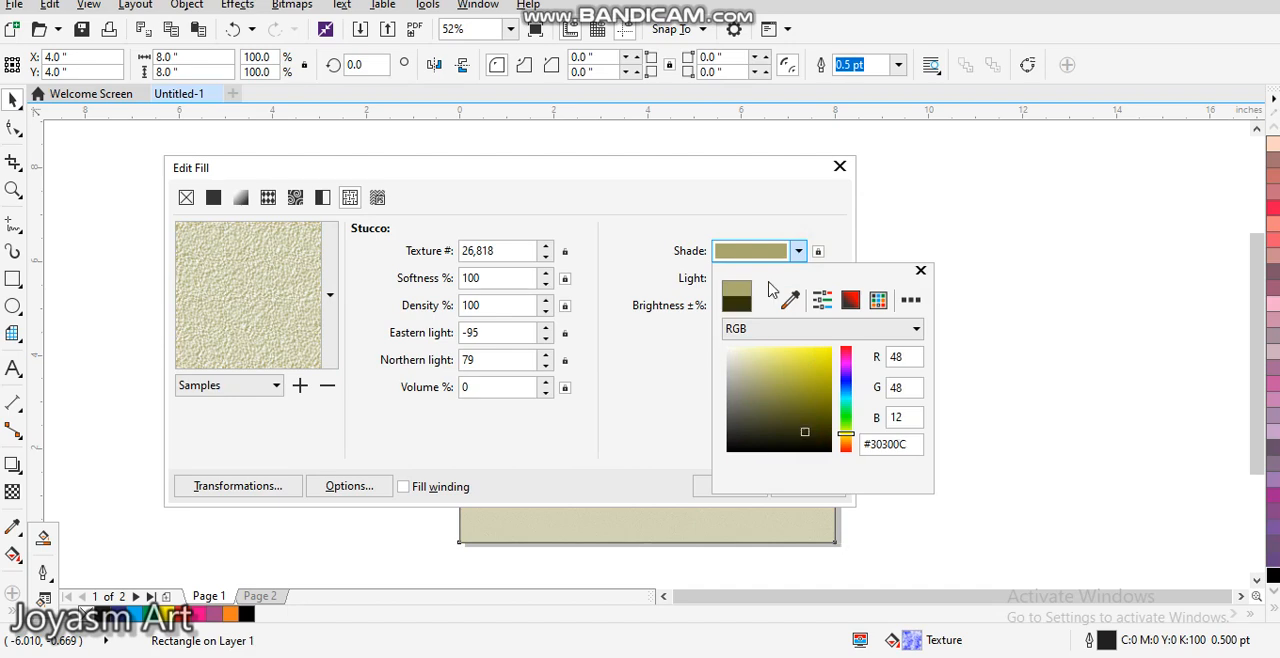
{"action": "left_click", "coordinate": [708, 174]}
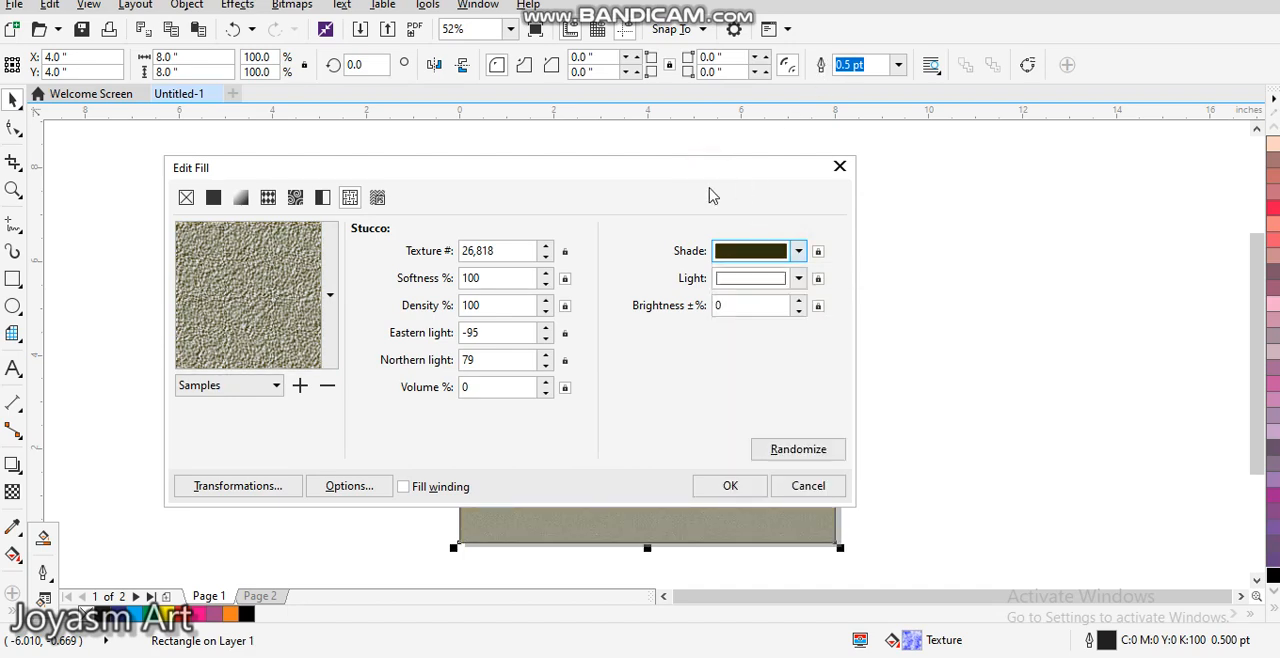
Step: Uncover the square from behind the dialog and set the Stucco texture's shade colour to blue-violet #4029BF
{"action": "left_click_drag", "start_coordinate": [688, 177], "coordinate": [1030, 47]}
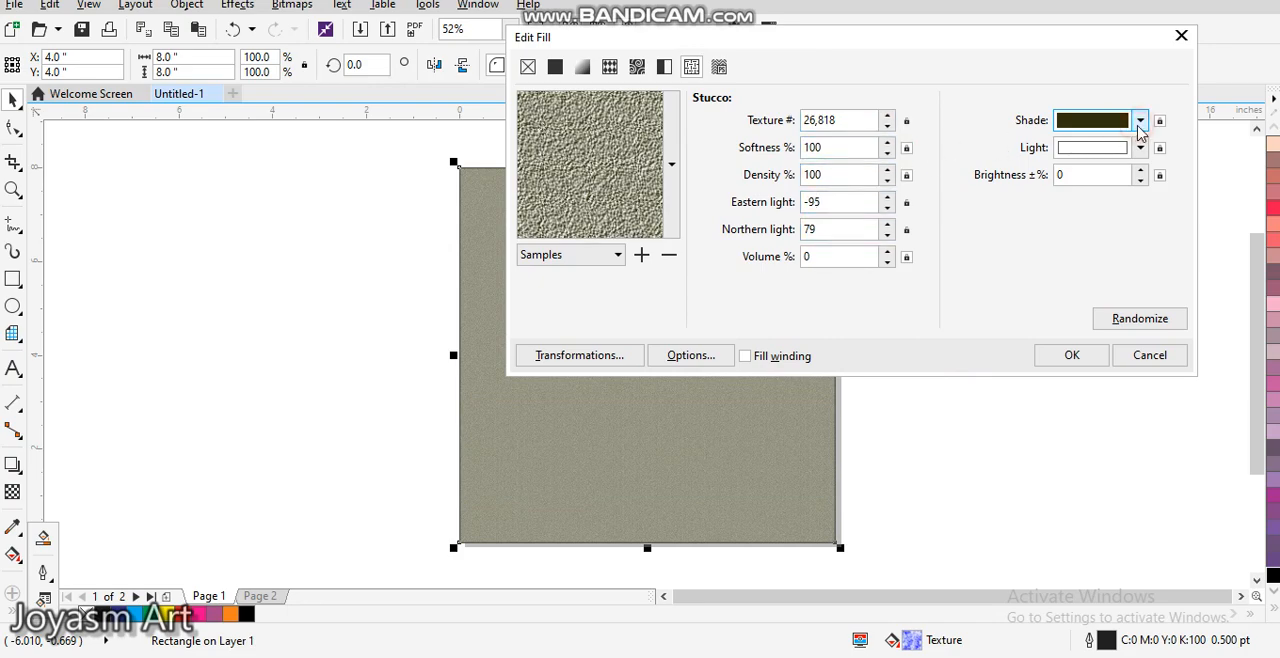
{"action": "left_click", "coordinate": [1139, 121]}
{"action": "left_click", "coordinate": [1157, 270]}
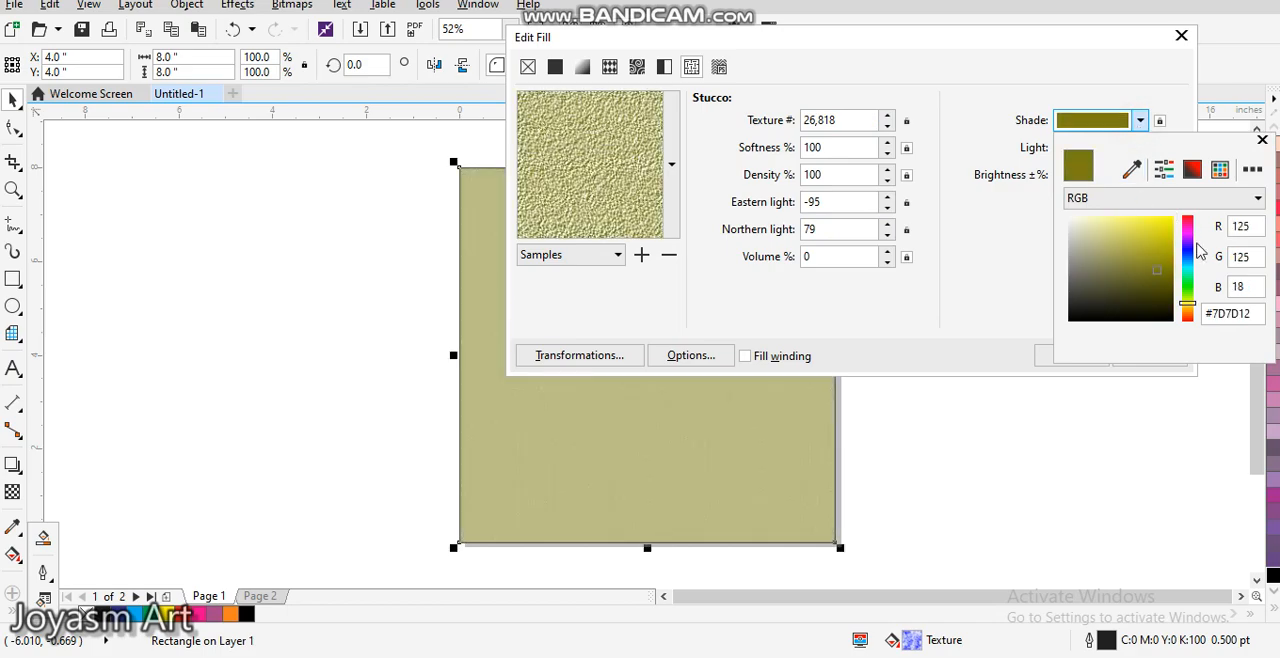
{"action": "left_click", "coordinate": [1188, 247]}
{"action": "left_click", "coordinate": [1135, 277]}
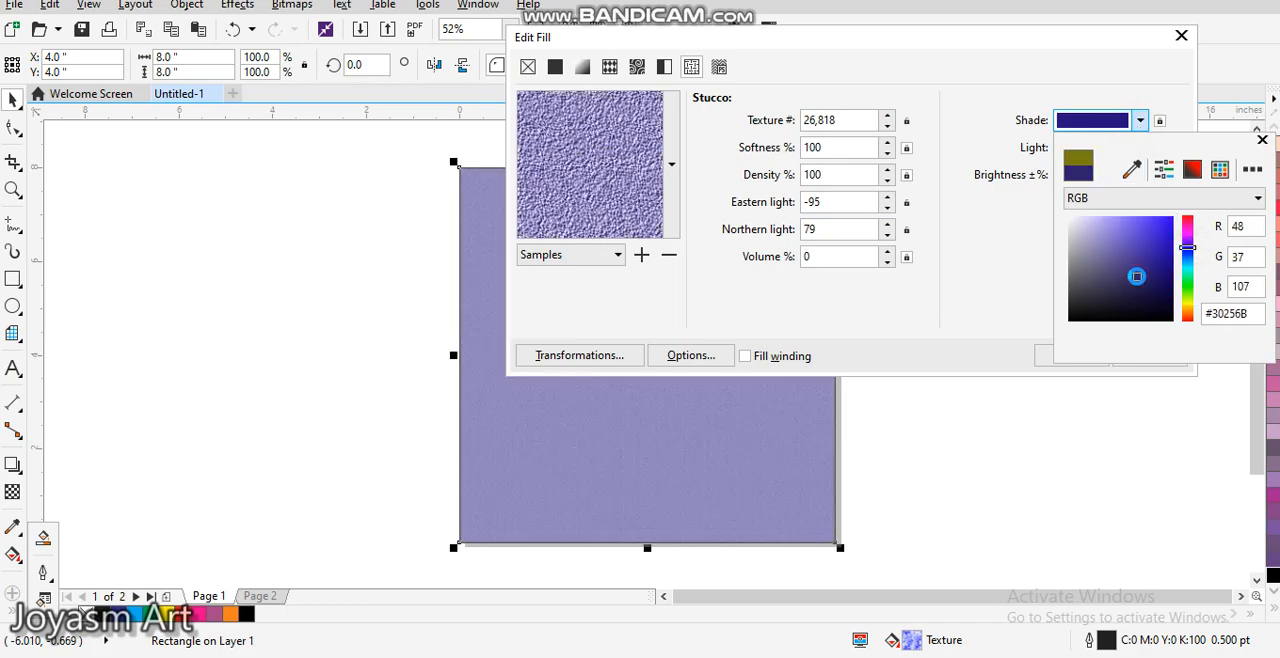
{"action": "left_click", "coordinate": [1151, 244]}
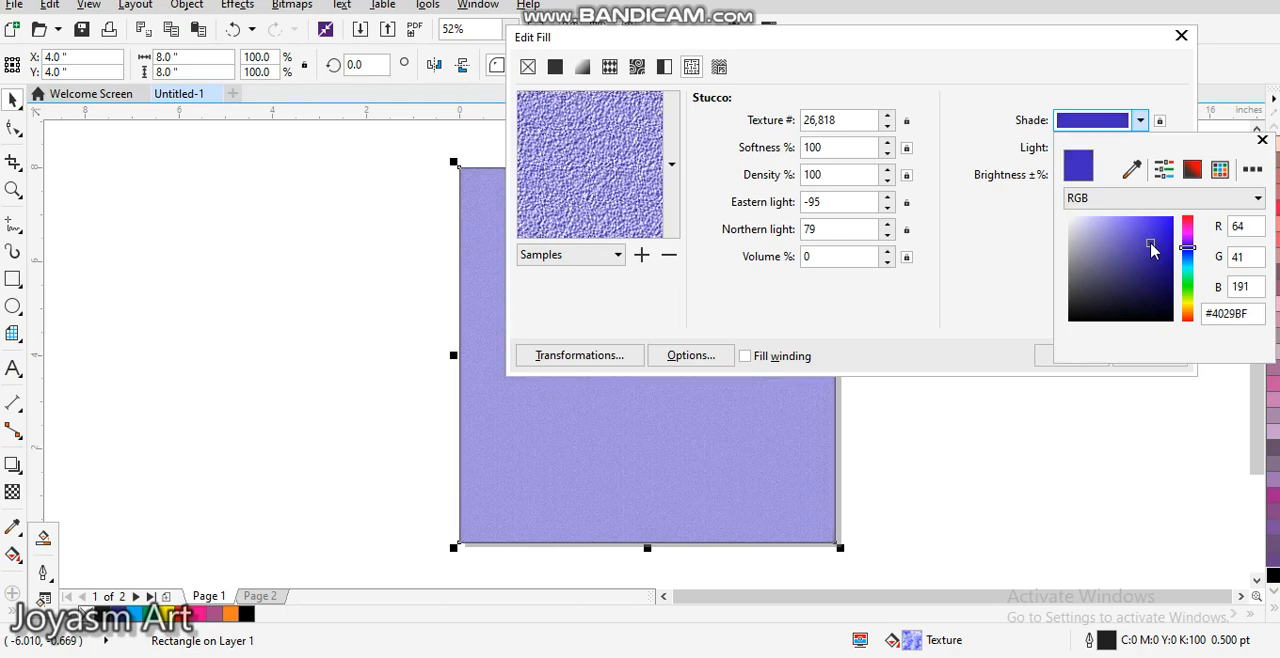
Step: Apply the recoloured Stucco texture fill to the square and inspect its grain up close, ending with the whole page in view
{"action": "left_click", "coordinate": [982, 316]}
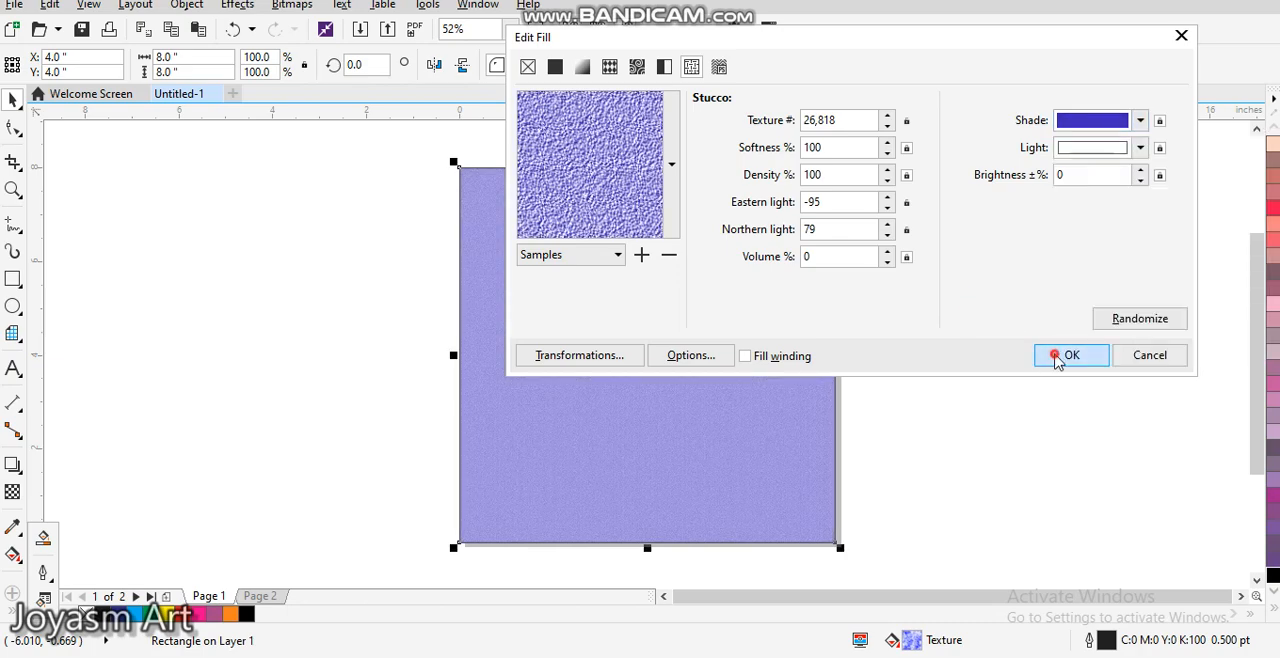
{"action": "left_click", "coordinate": [1058, 356]}
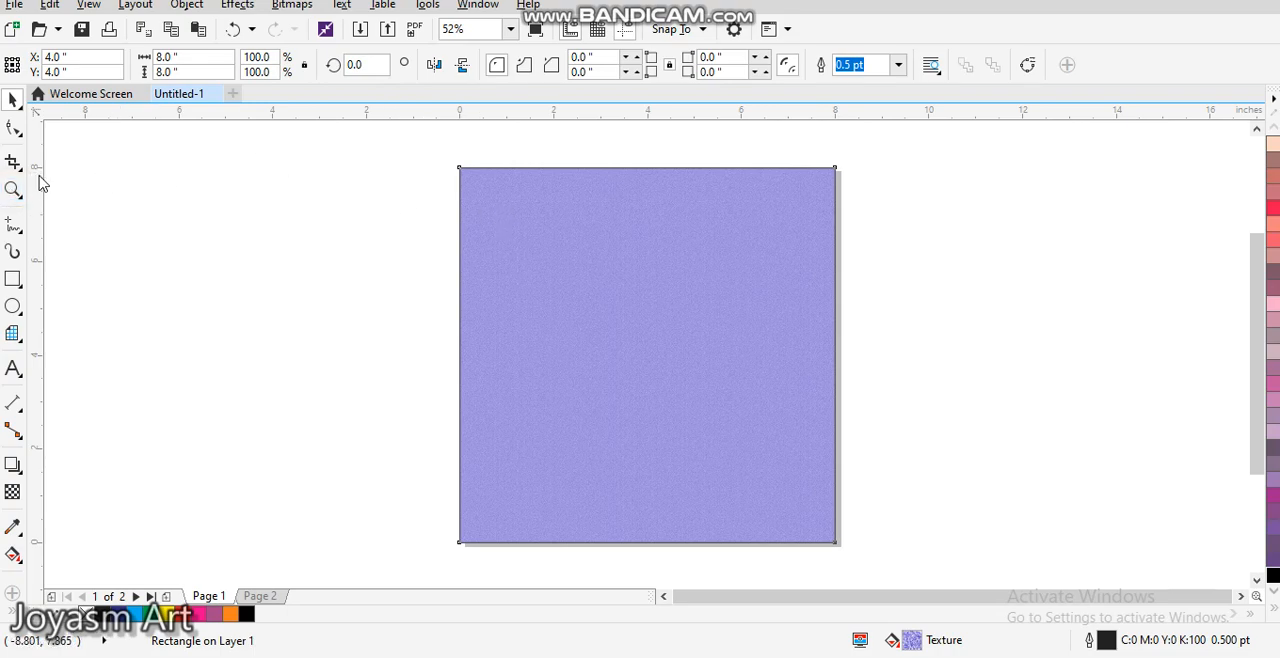
{"action": "left_click", "coordinate": [13, 189]}
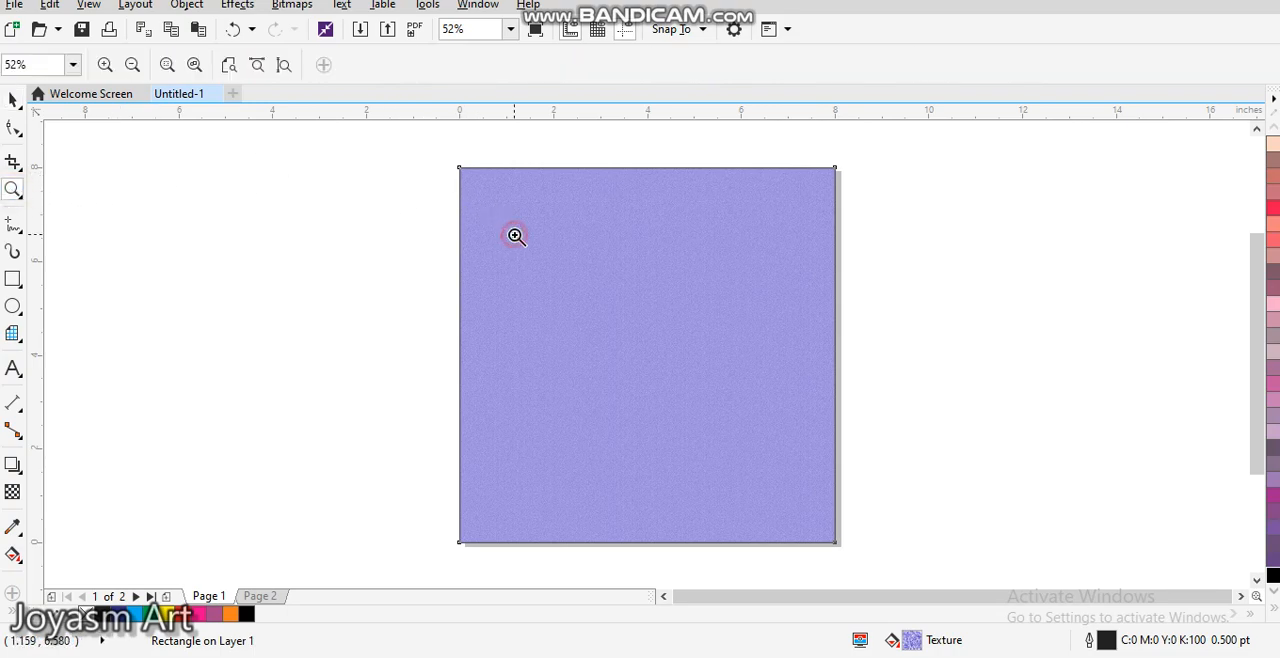
{"action": "left_click", "coordinate": [515, 235]}
{"action": "left_click", "coordinate": [718, 327]}
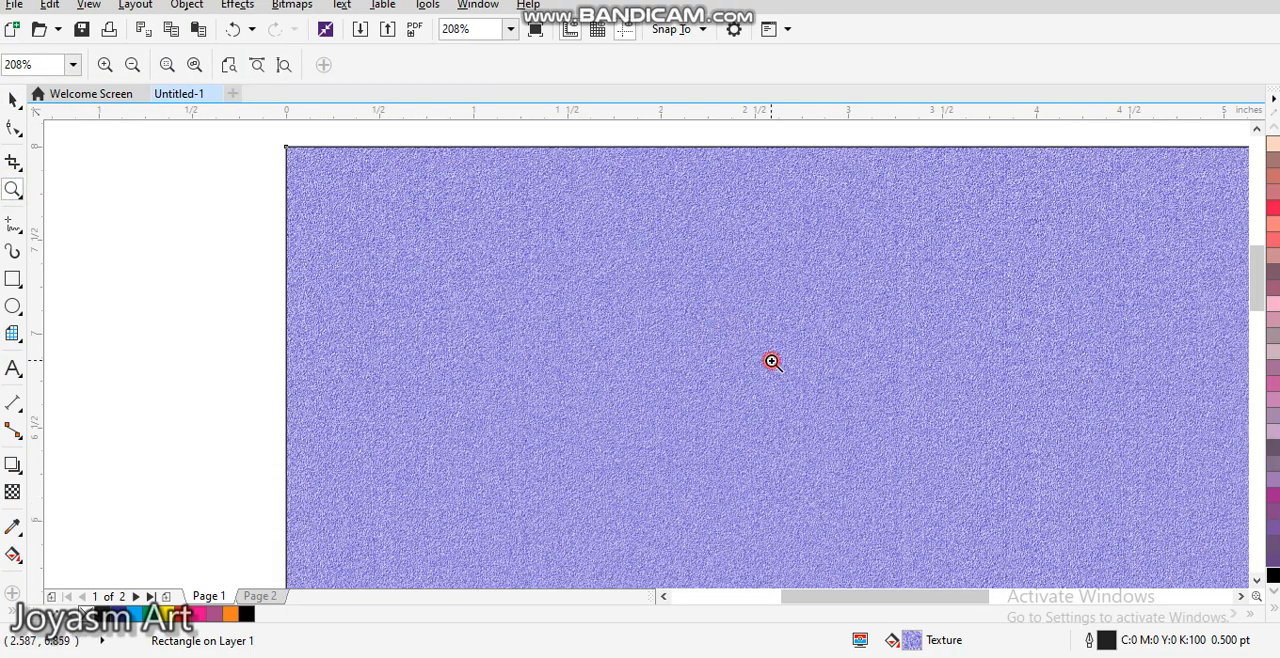
{"action": "left_click", "coordinate": [772, 361]}
{"action": "left_click", "coordinate": [668, 339]}
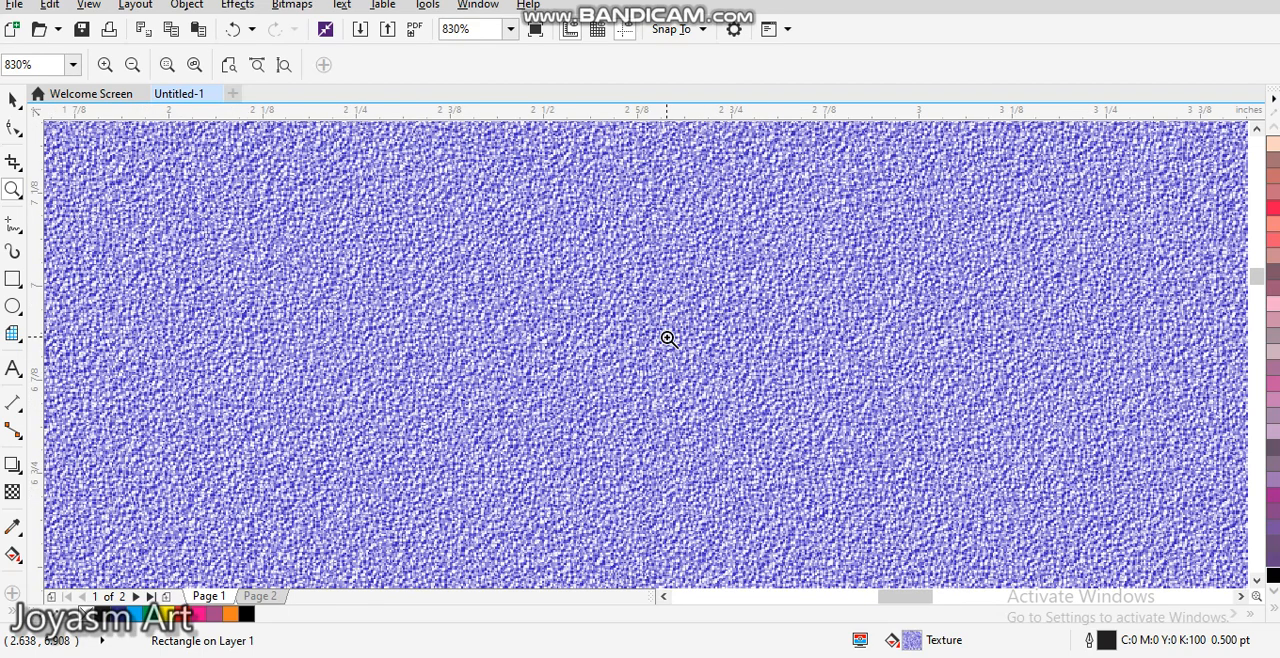
{"action": "left_click", "coordinate": [508, 29]}
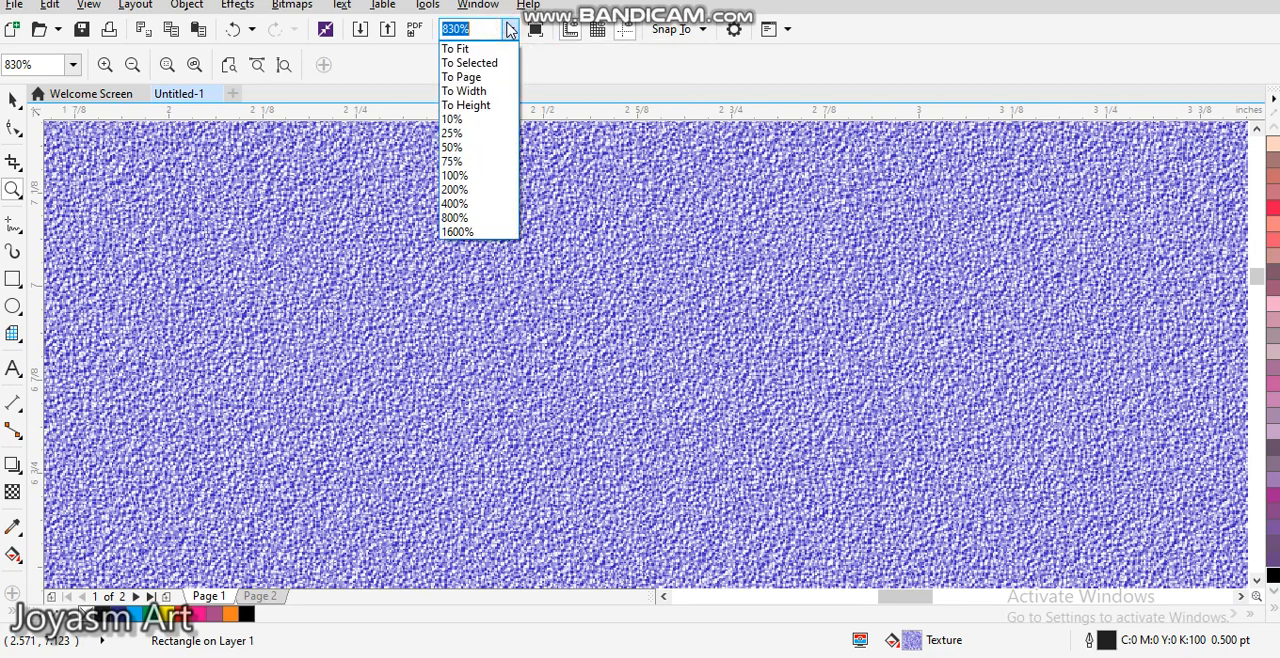
{"action": "left_click", "coordinate": [471, 78]}
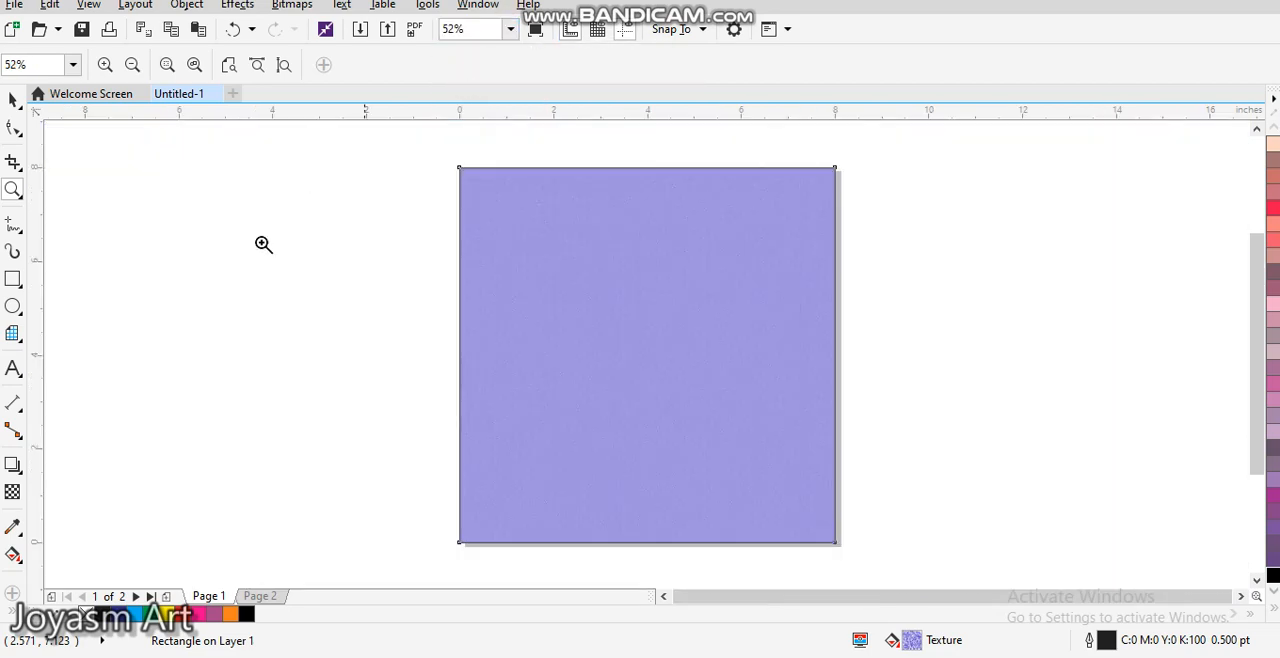
Step: Recolour the square solid blue and give it an elliptical fountain fill with a blue centre colour
{"action": "left_click", "coordinate": [14, 102]}
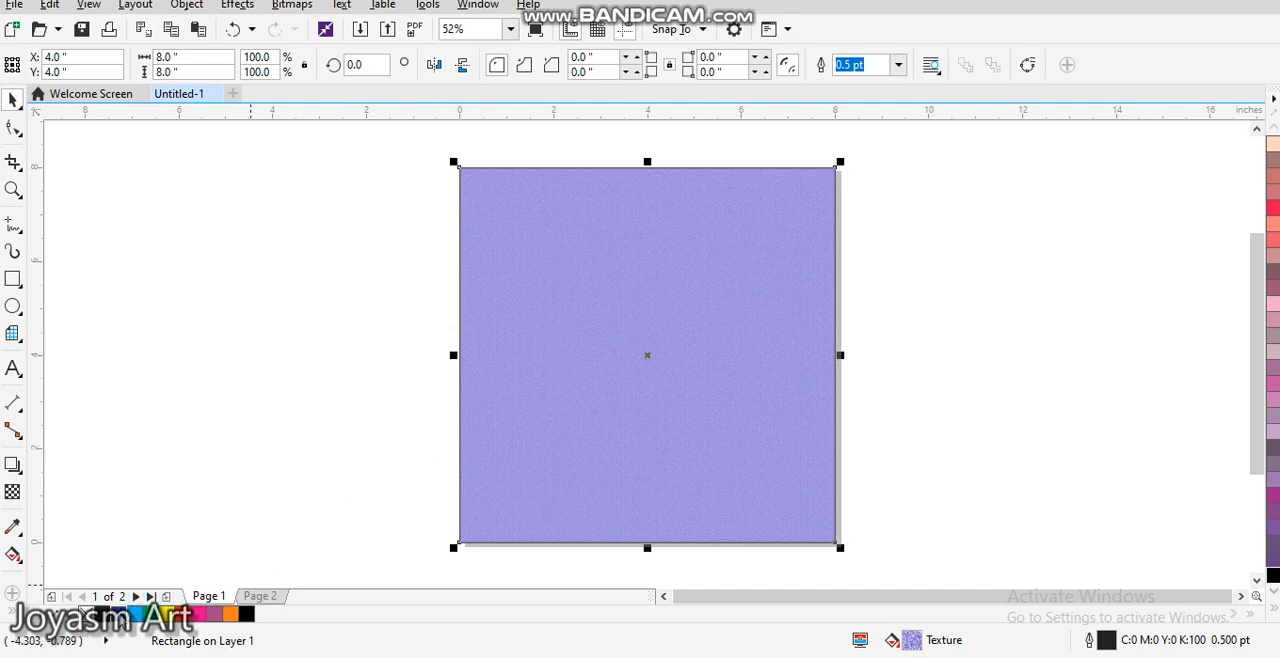
{"action": "left_click", "coordinate": [122, 614]}
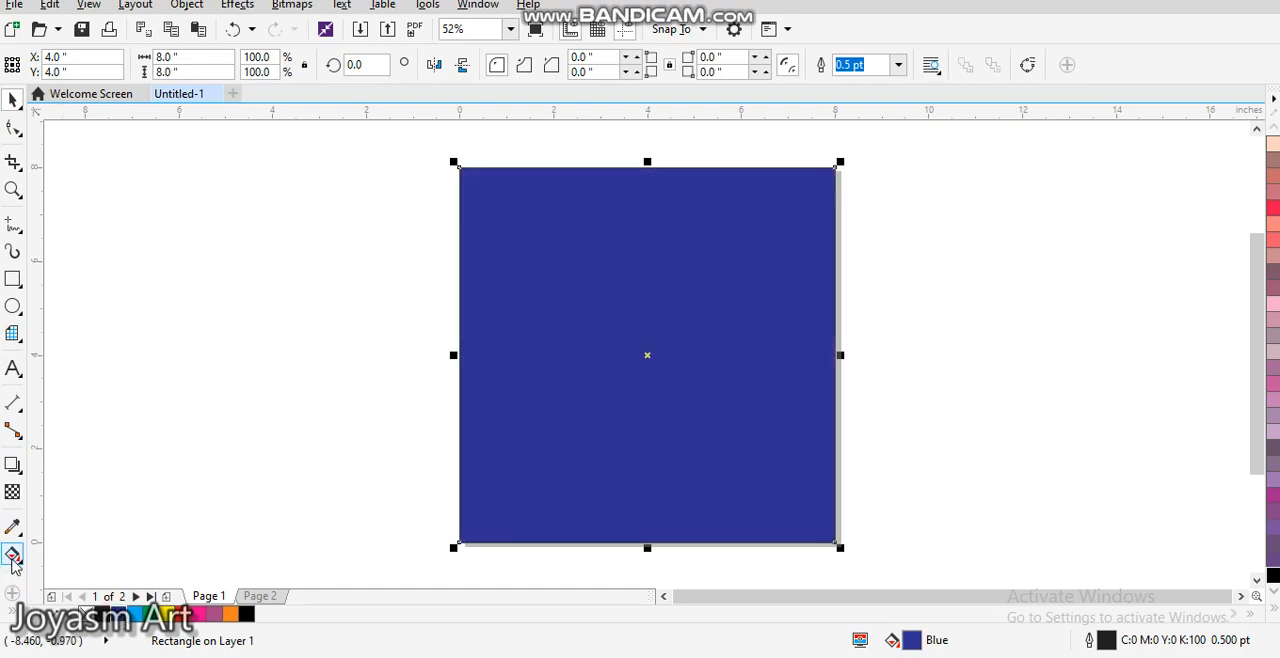
{"action": "left_click", "coordinate": [13, 556]}
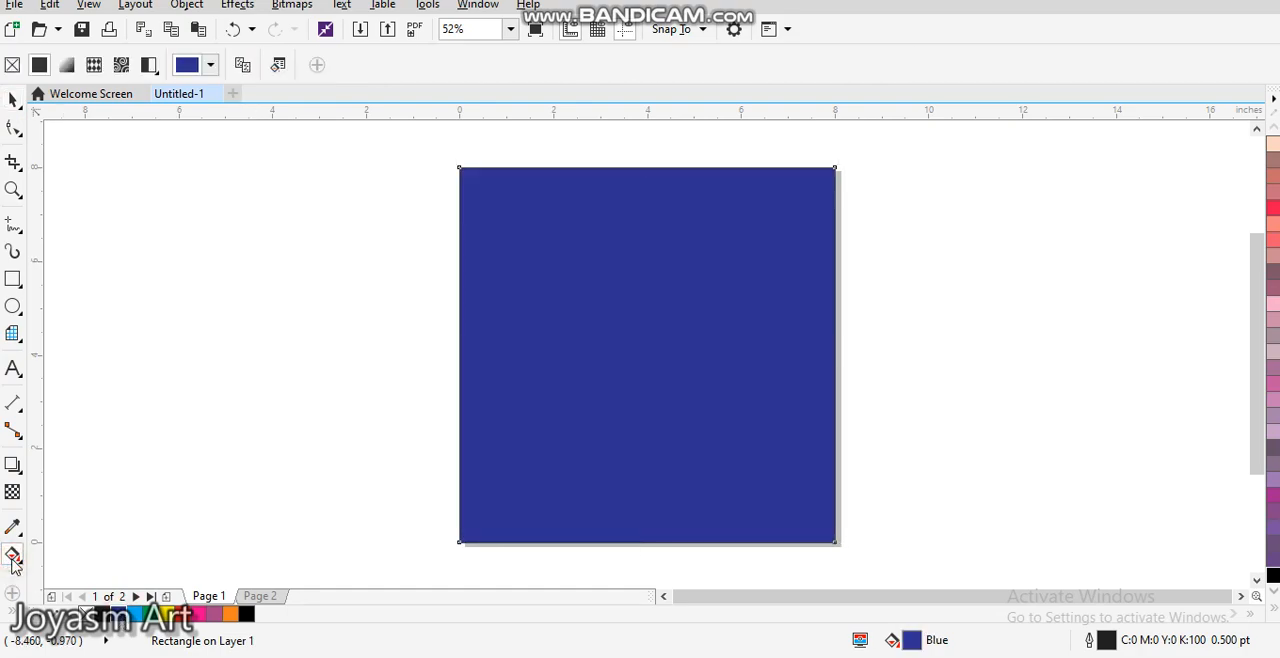
{"action": "left_click", "coordinate": [64, 65]}
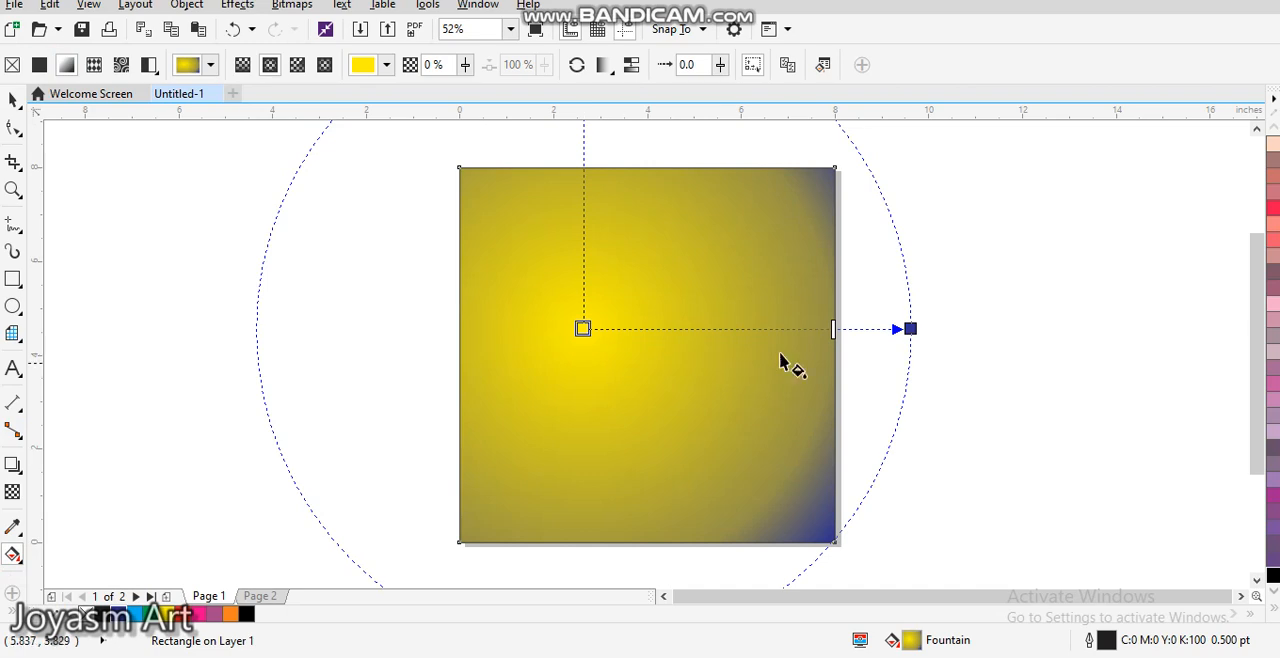
{"action": "left_click", "coordinate": [583, 329]}
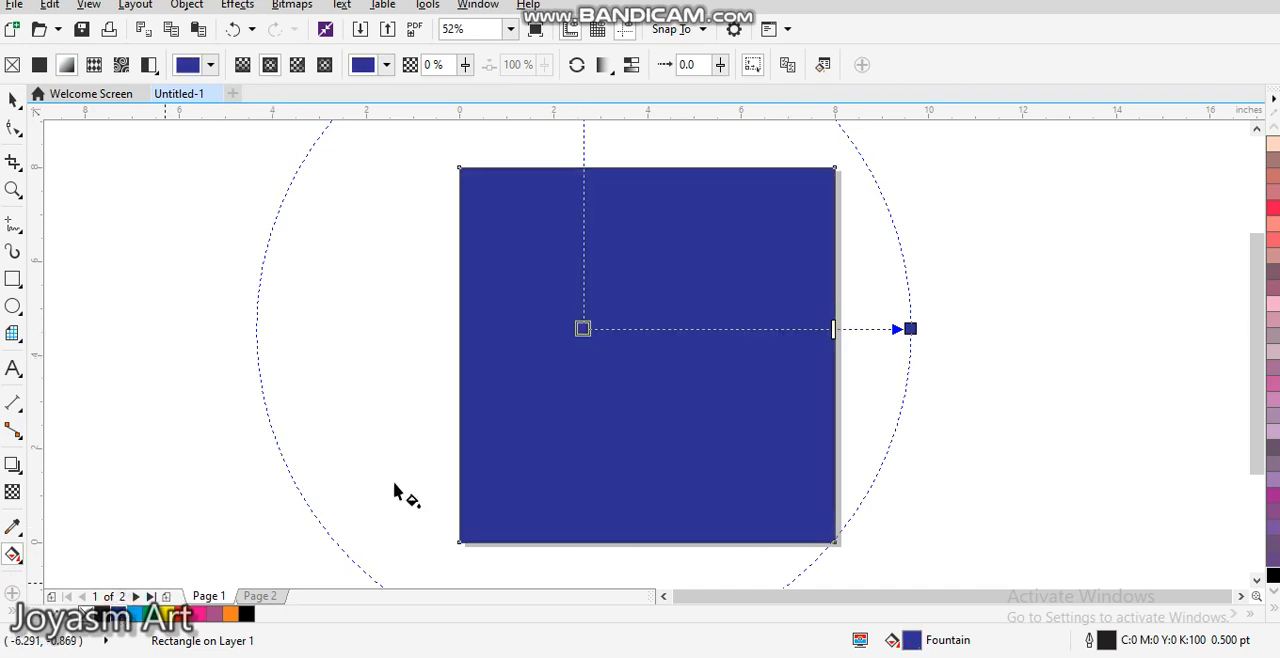
{"action": "left_click", "coordinate": [125, 614]}
Step: Set the fountain fill's outer colour to black and move its centre to the middle of the square
{"action": "left_click", "coordinate": [909, 327]}
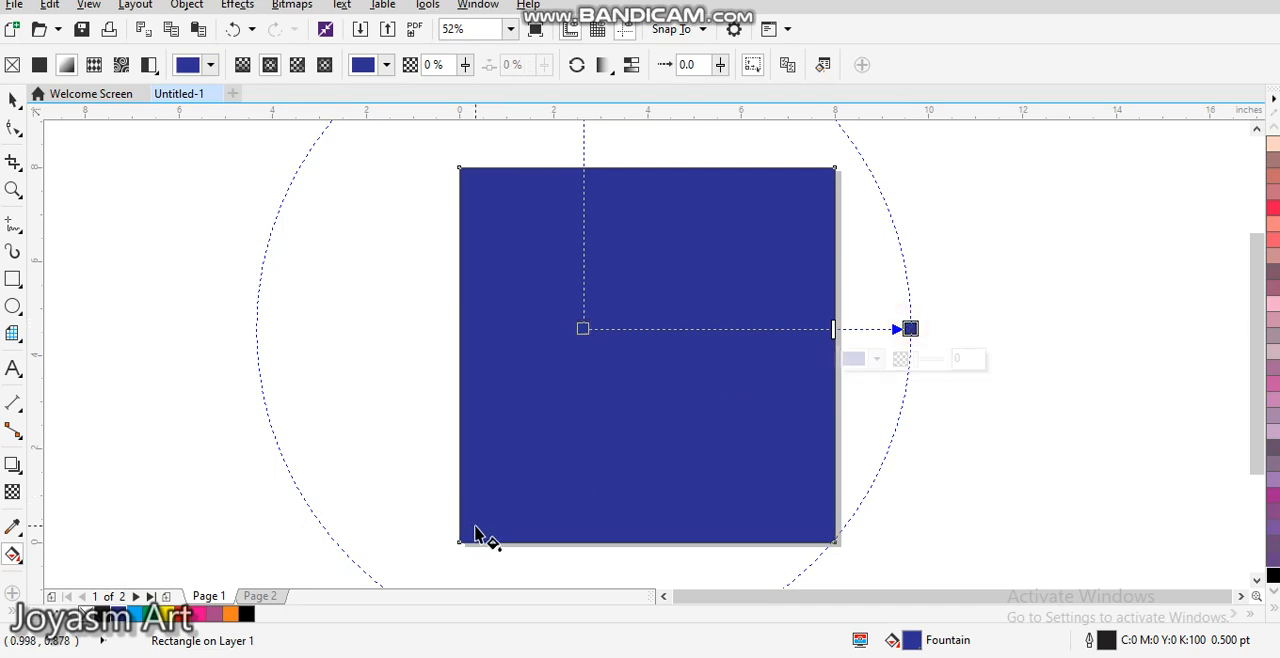
{"action": "left_click", "coordinate": [246, 614]}
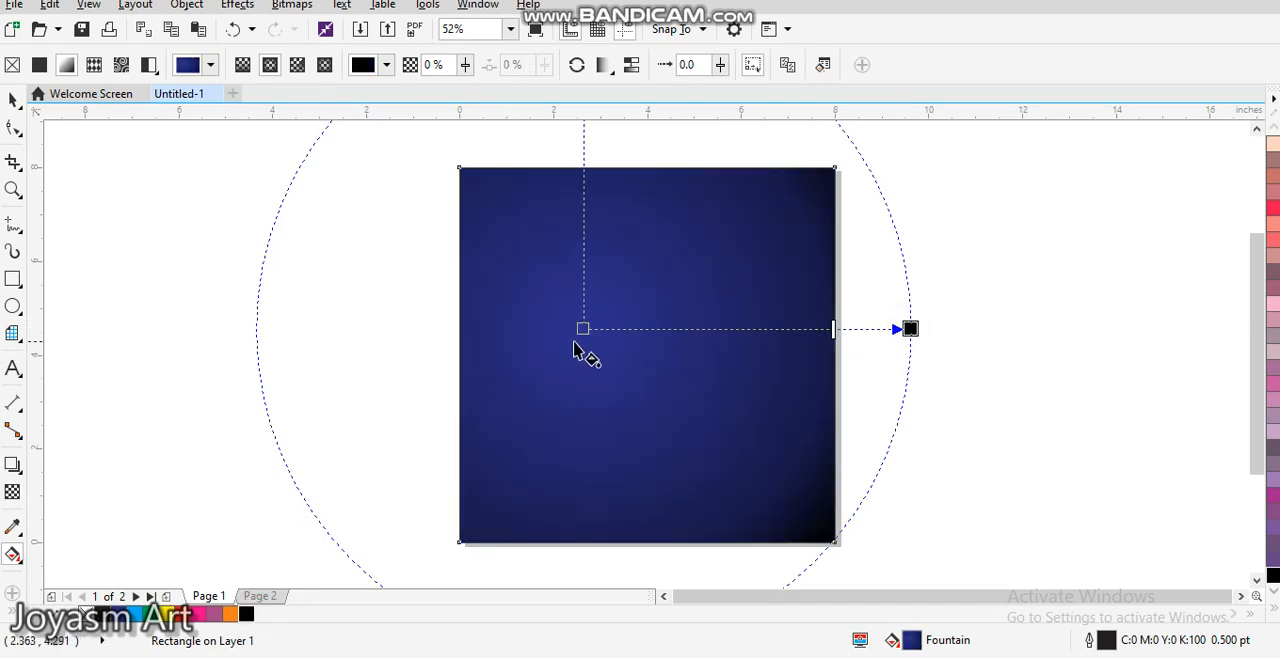
{"action": "left_click_drag", "start_coordinate": [584, 328], "coordinate": [645, 352]}
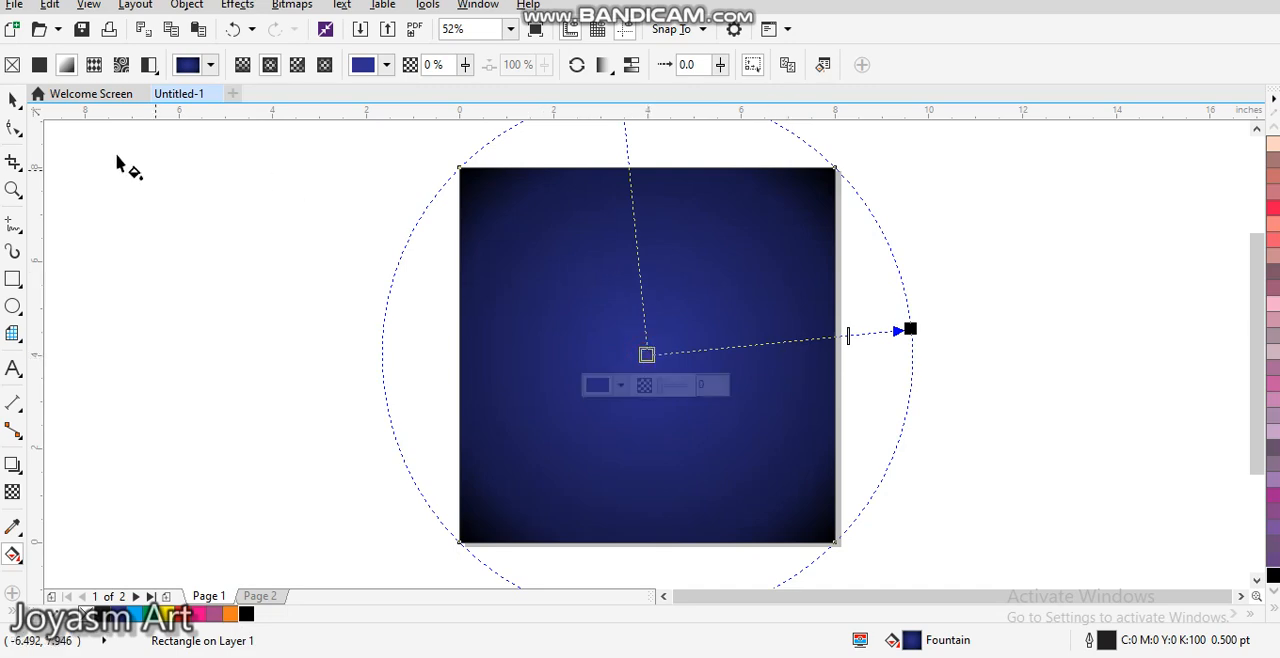
{"action": "left_click", "coordinate": [13, 100]}
{"action": "left_click", "coordinate": [396, 294]}
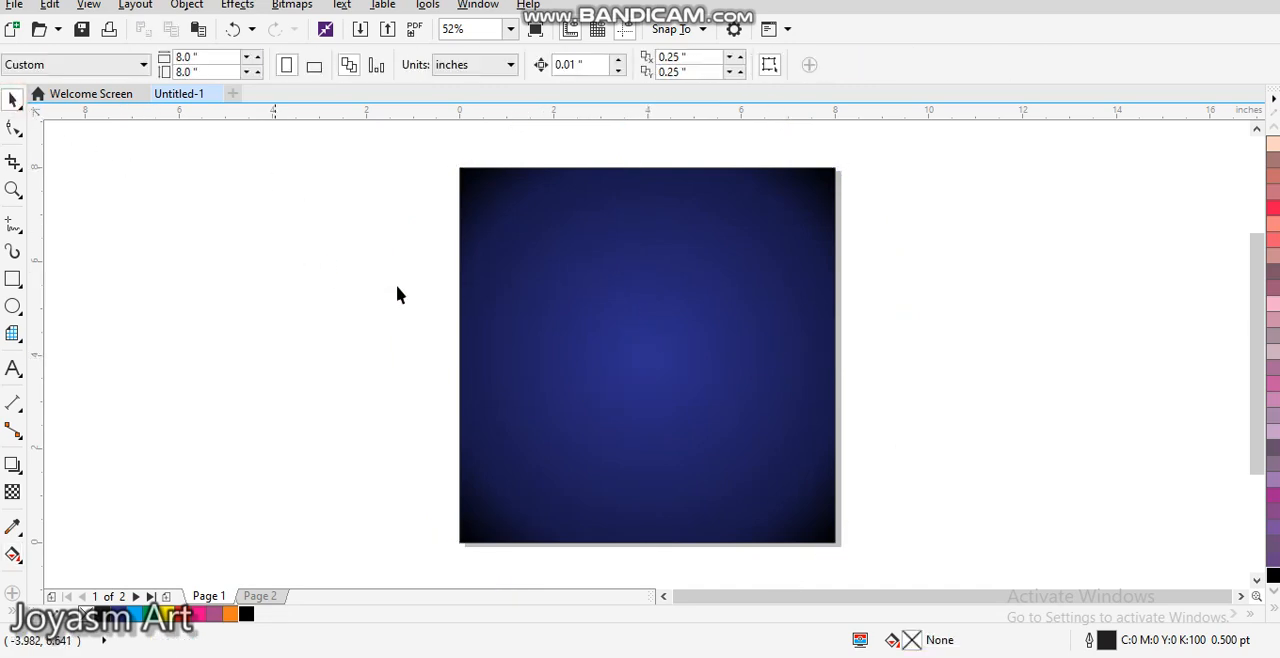
{"action": "left_click", "coordinate": [557, 319]}
{"action": "left_click", "coordinate": [391, 254]}
Step: Import abstract-digital-grid-black-background at about 11.86 by 7.91 inches and place it beside the square, off the page
{"action": "left_click", "coordinate": [15, 6]}
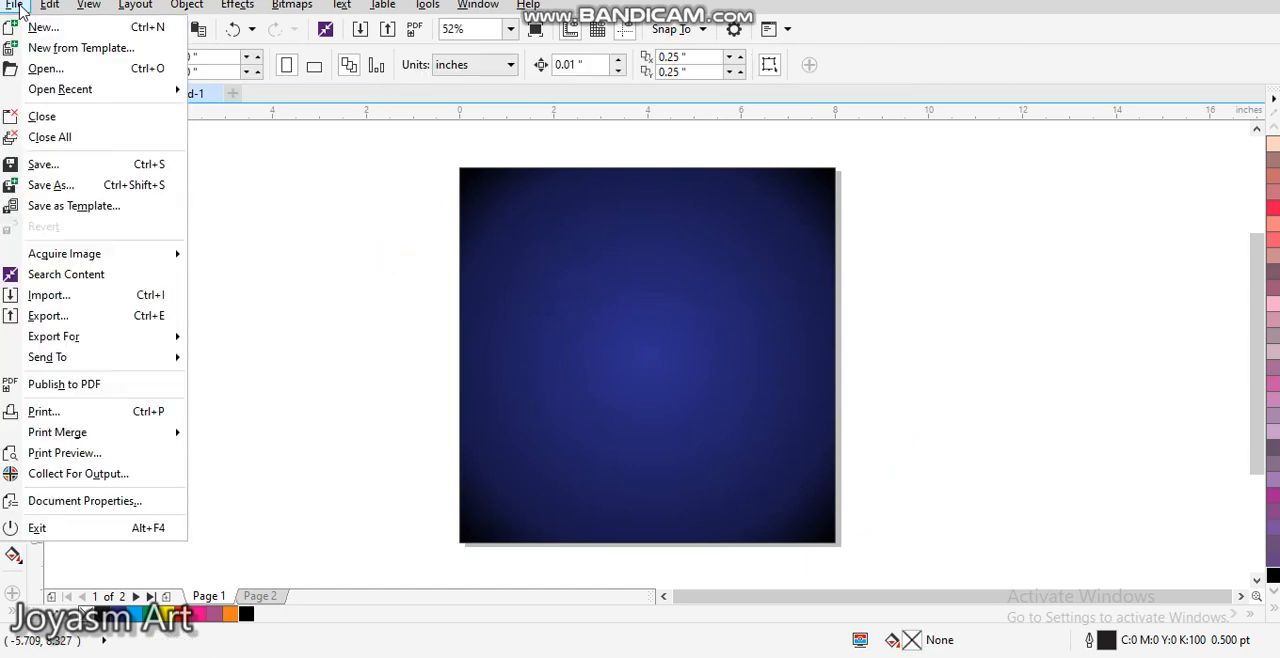
{"action": "left_click", "coordinate": [50, 294]}
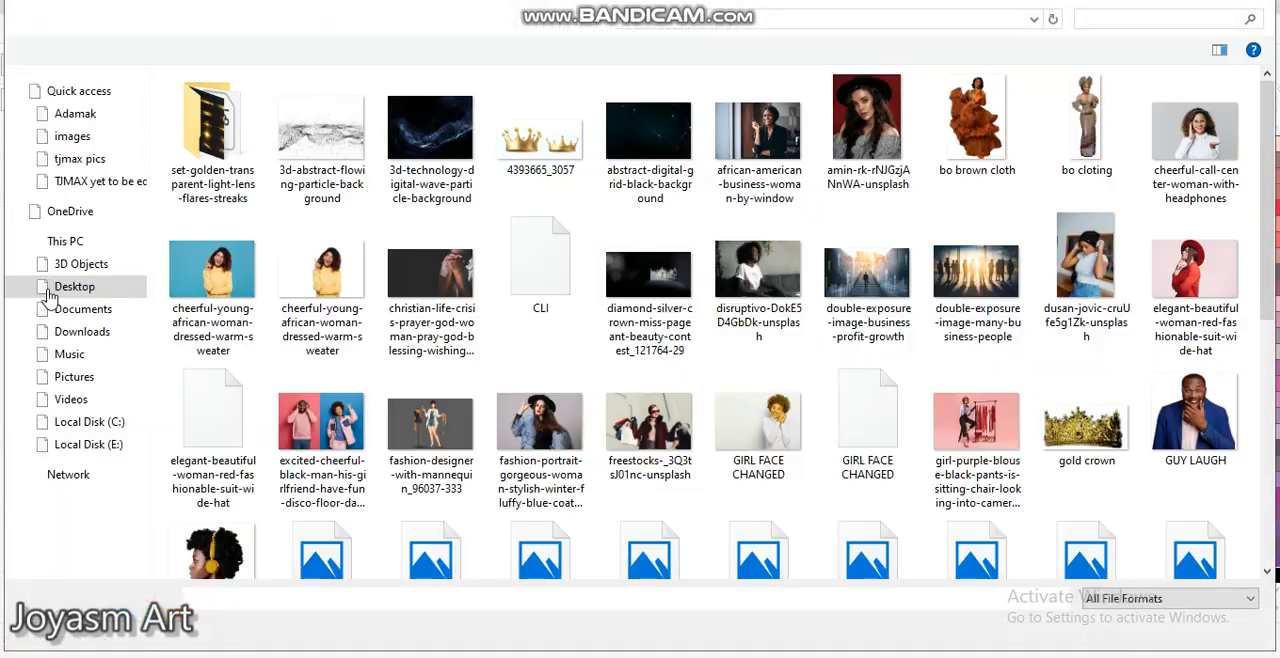
{"action": "left_click", "coordinate": [637, 121]}
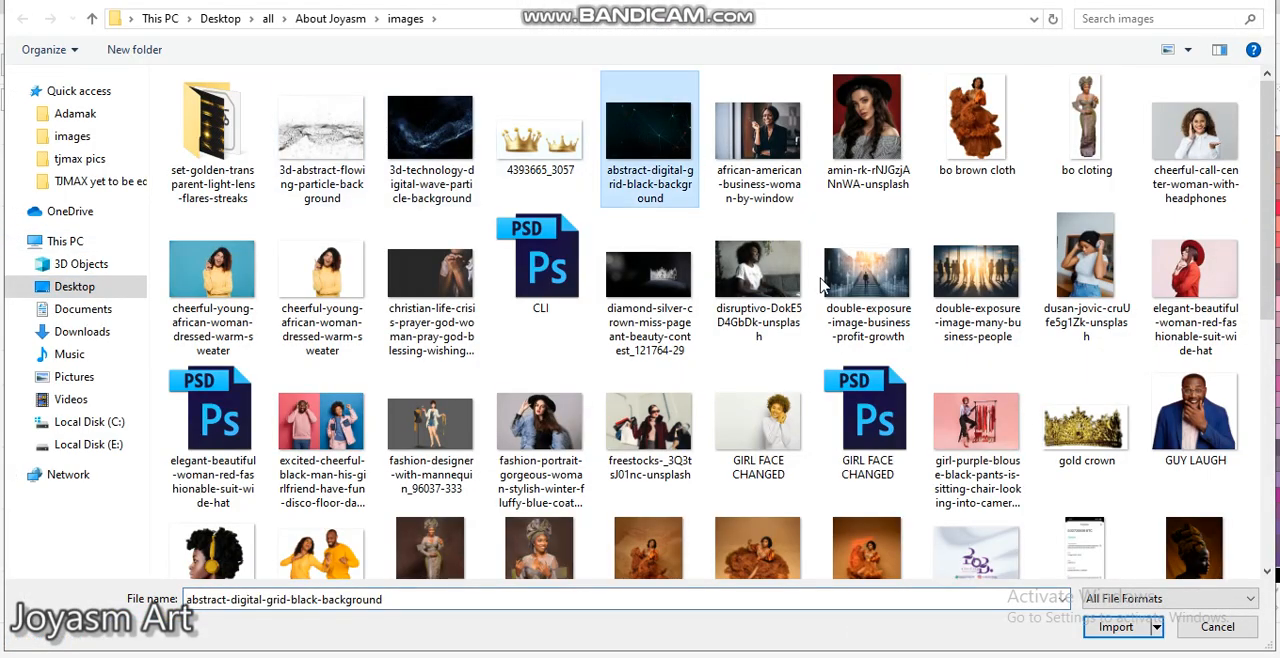
{"action": "left_click", "coordinate": [1116, 626]}
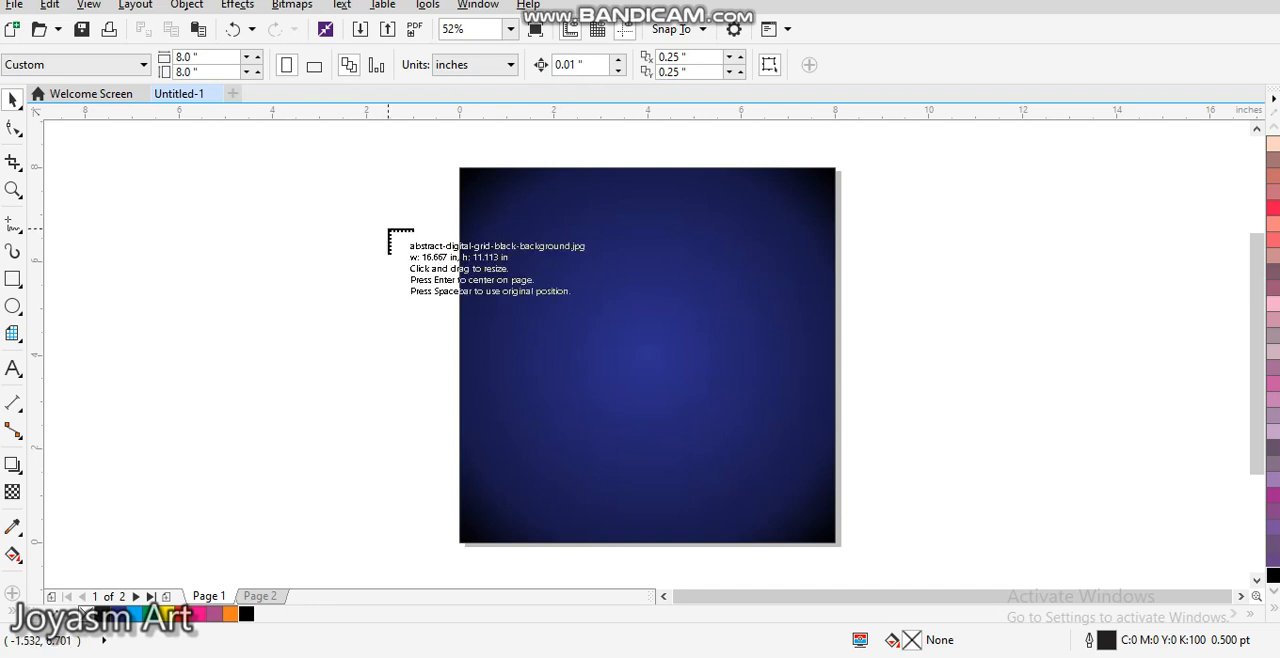
{"action": "left_click_drag", "start_coordinate": [454, 162], "coordinate": [1015, 540]}
{"action": "left_click_drag", "start_coordinate": [770, 467], "coordinate": [282, 418]}
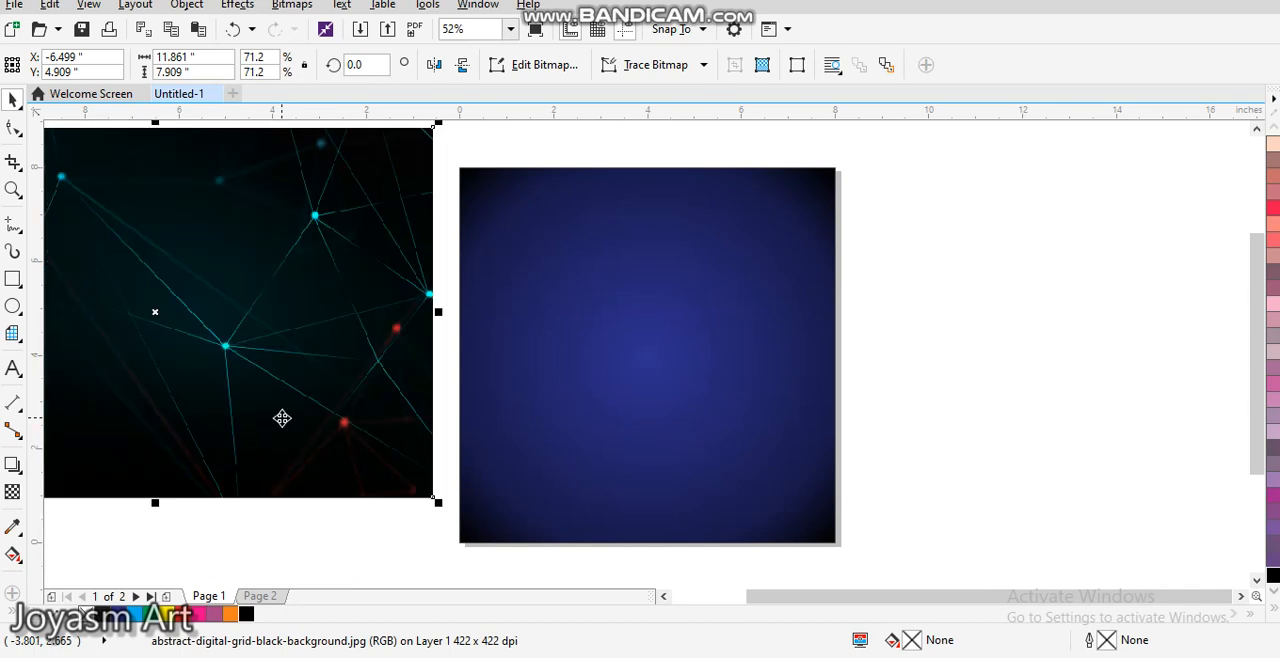
Step: PowerClip the imported grid image inside the blue-to-black gradient square
{"action": "right_click", "coordinate": [282, 418]}
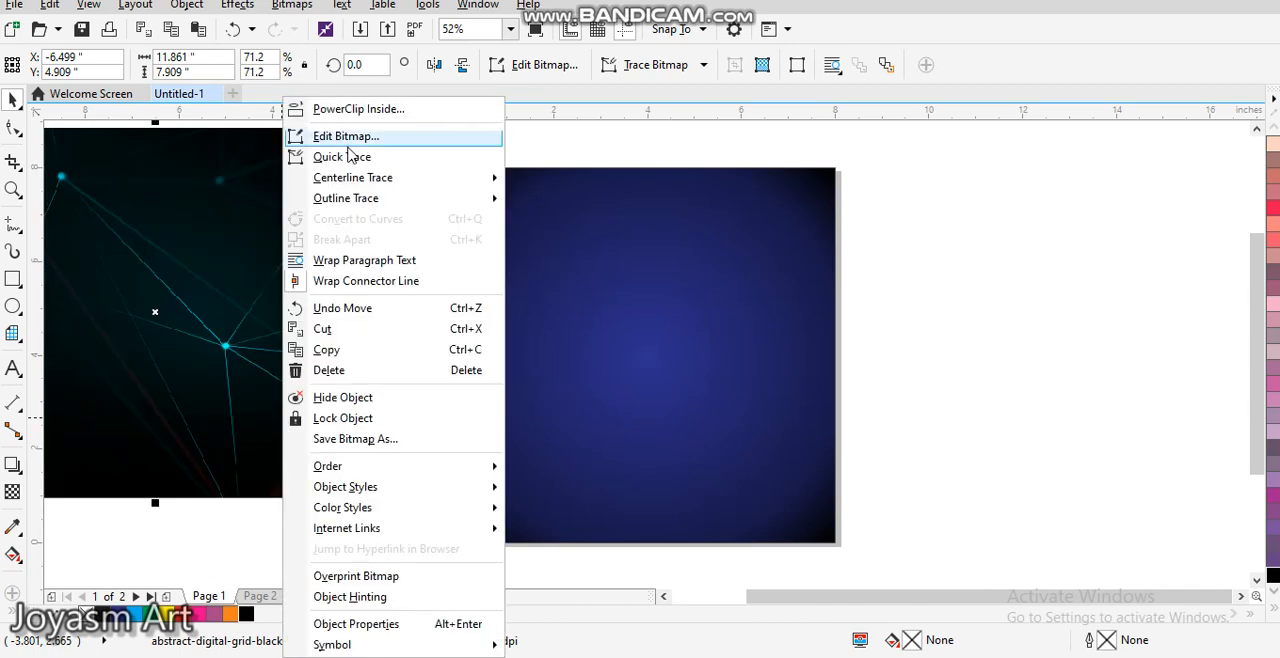
{"action": "left_click", "coordinate": [369, 107]}
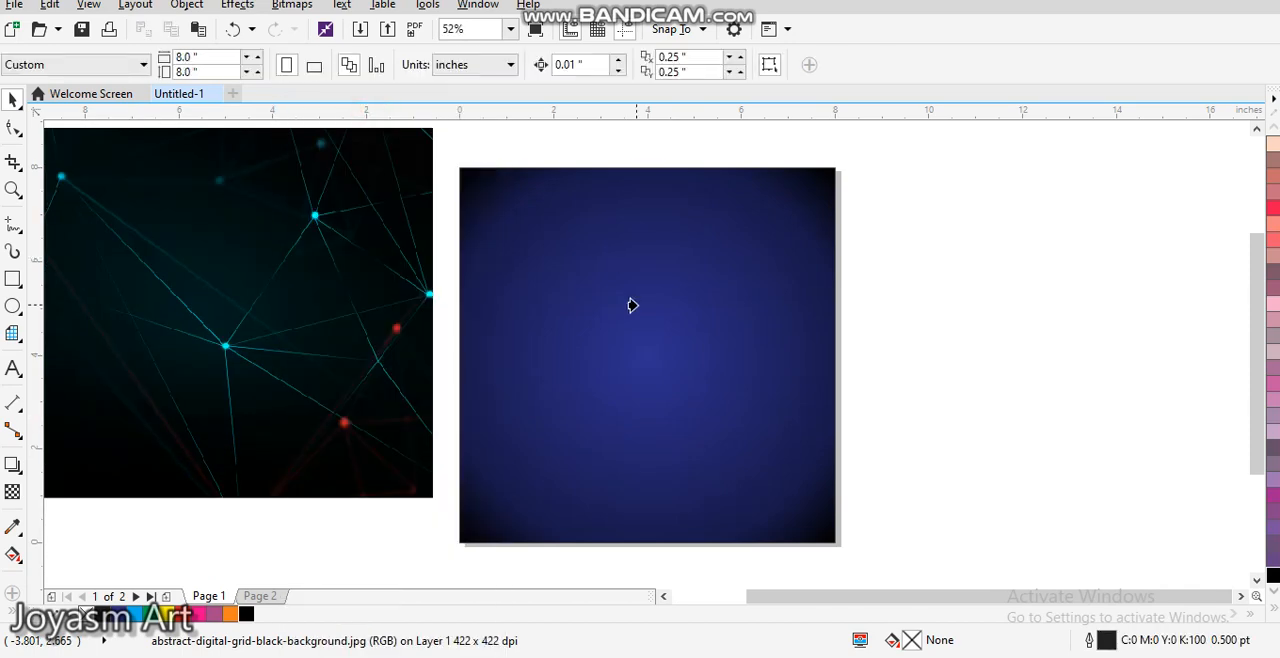
{"action": "left_click", "coordinate": [631, 305]}
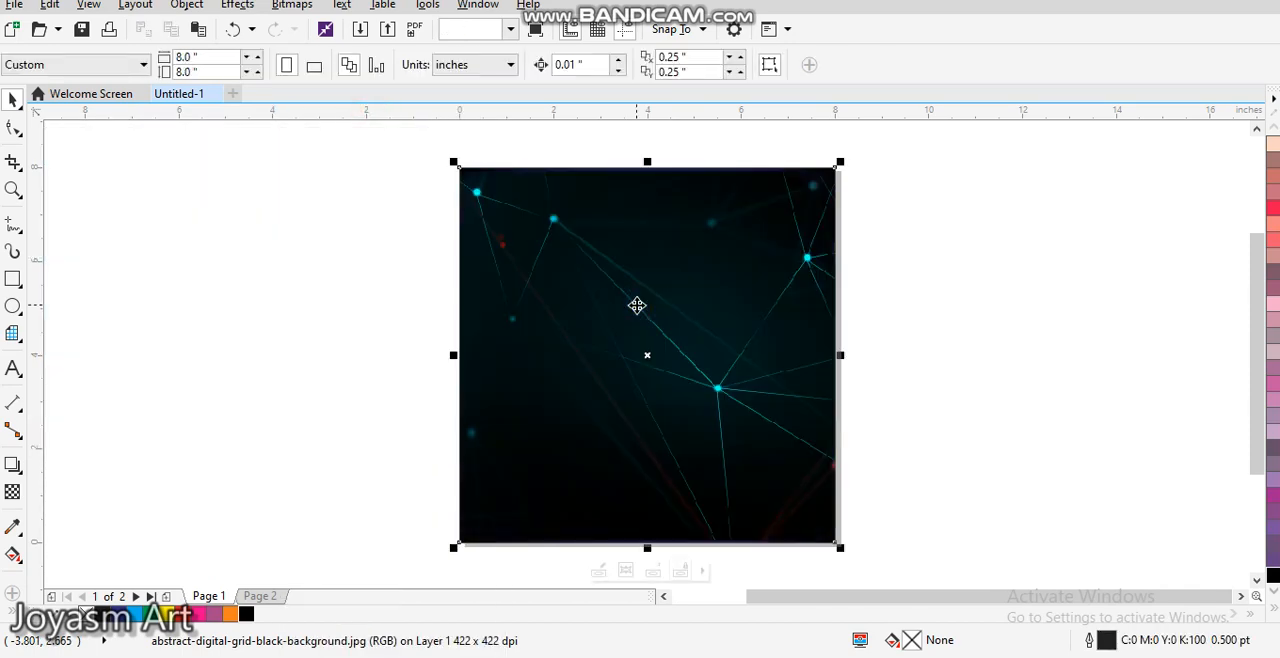
{"action": "left_click", "coordinate": [912, 293]}
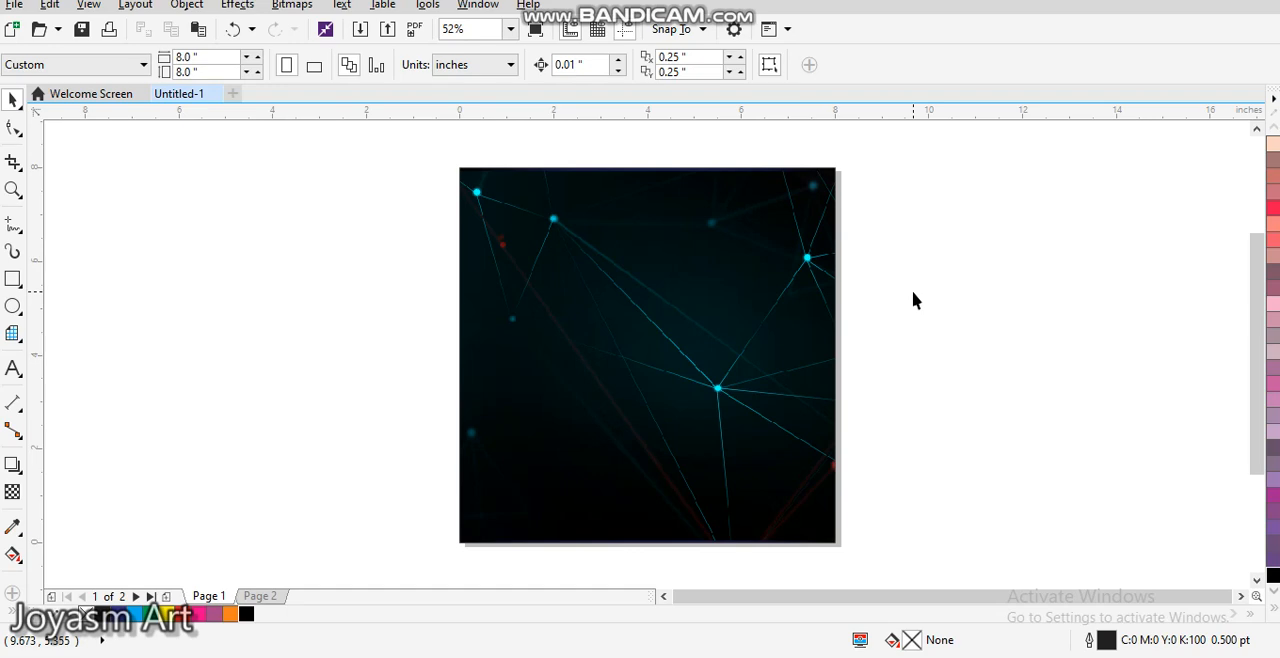
Step: Edit the square's PowerClip contents, set the grid image's transparency merge mode to Overlay and finish editing
{"action": "left_click", "coordinate": [579, 297]}
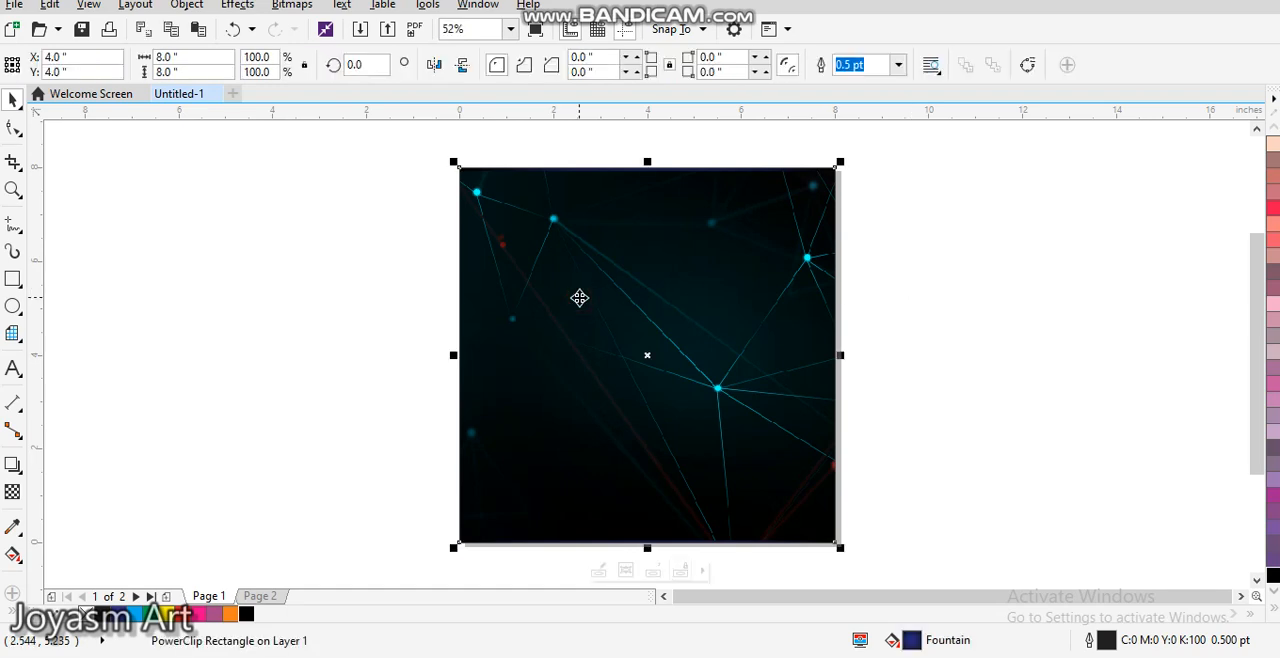
{"action": "left_click", "coordinate": [597, 572]}
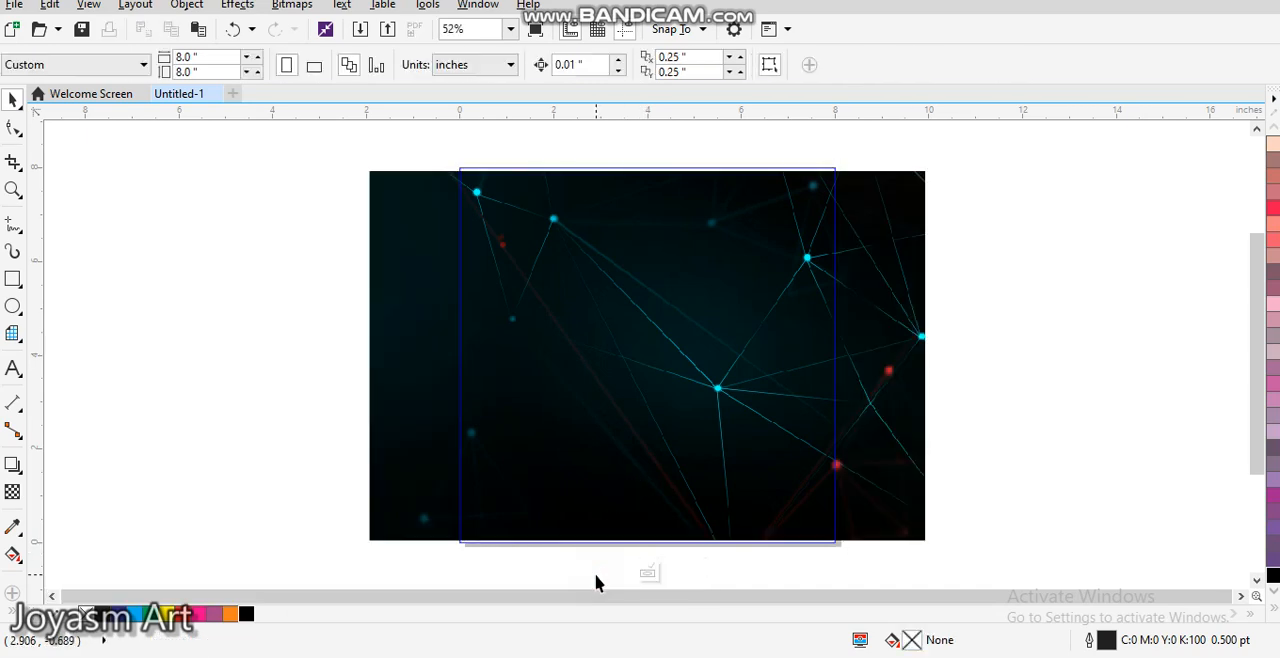
{"action": "left_click", "coordinate": [713, 368]}
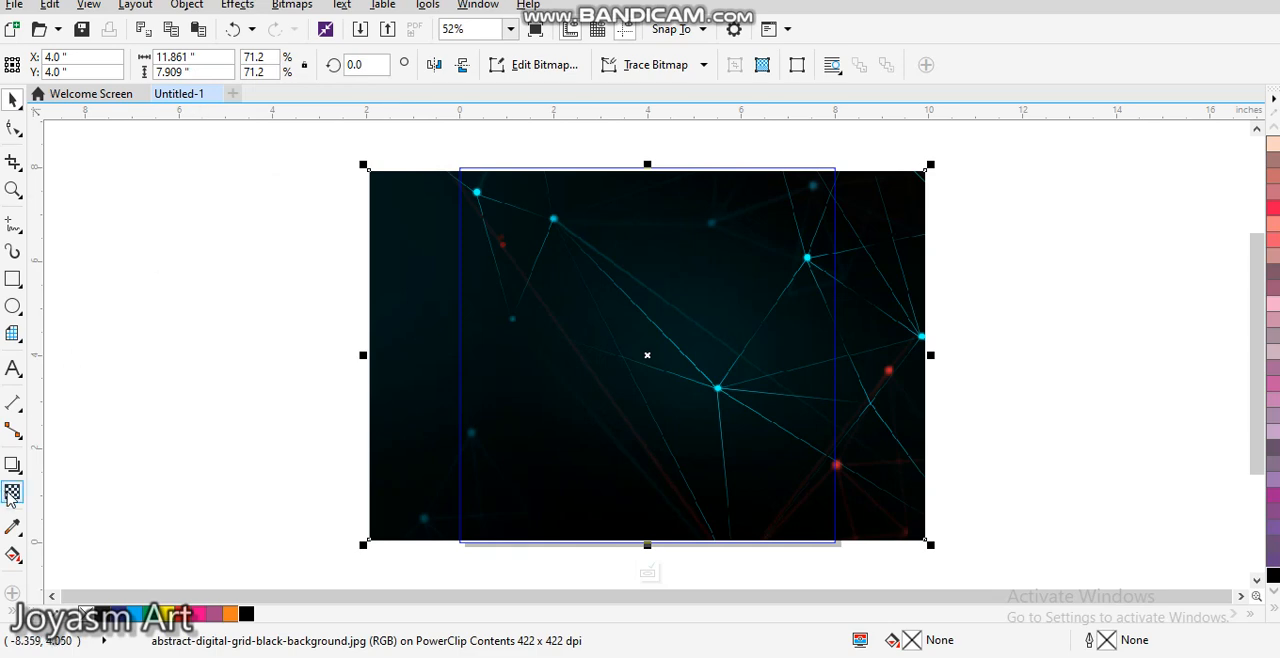
{"action": "left_click", "coordinate": [11, 494]}
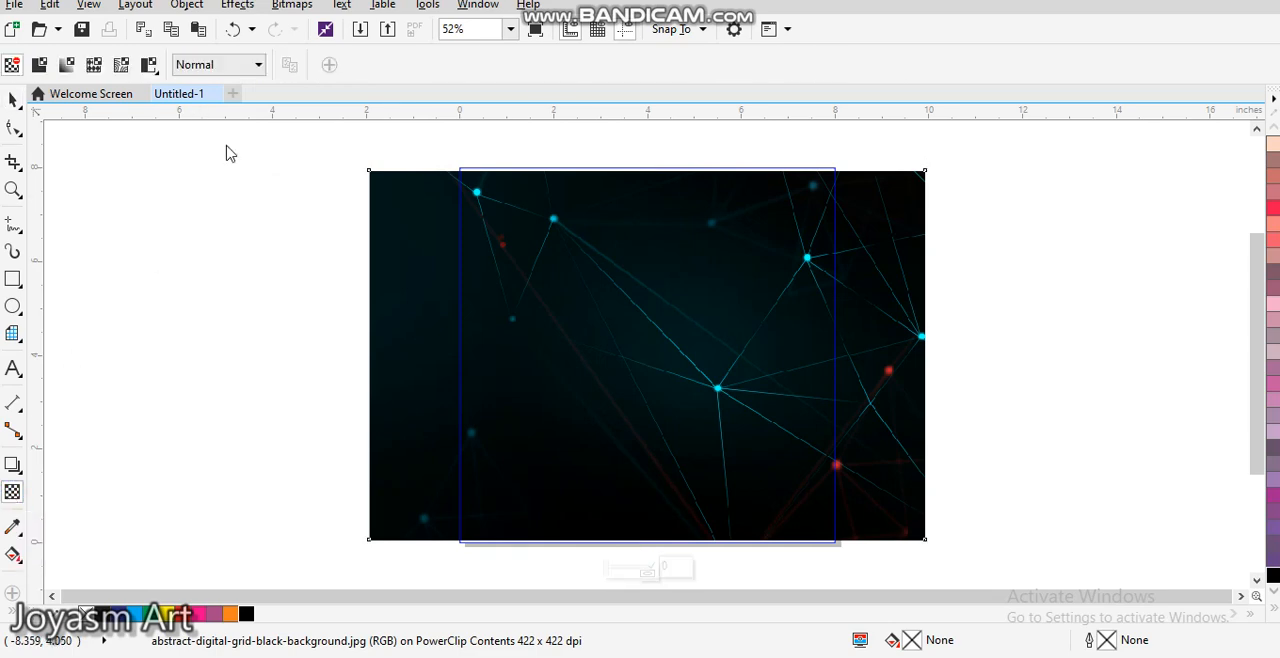
{"action": "left_click", "coordinate": [237, 66]}
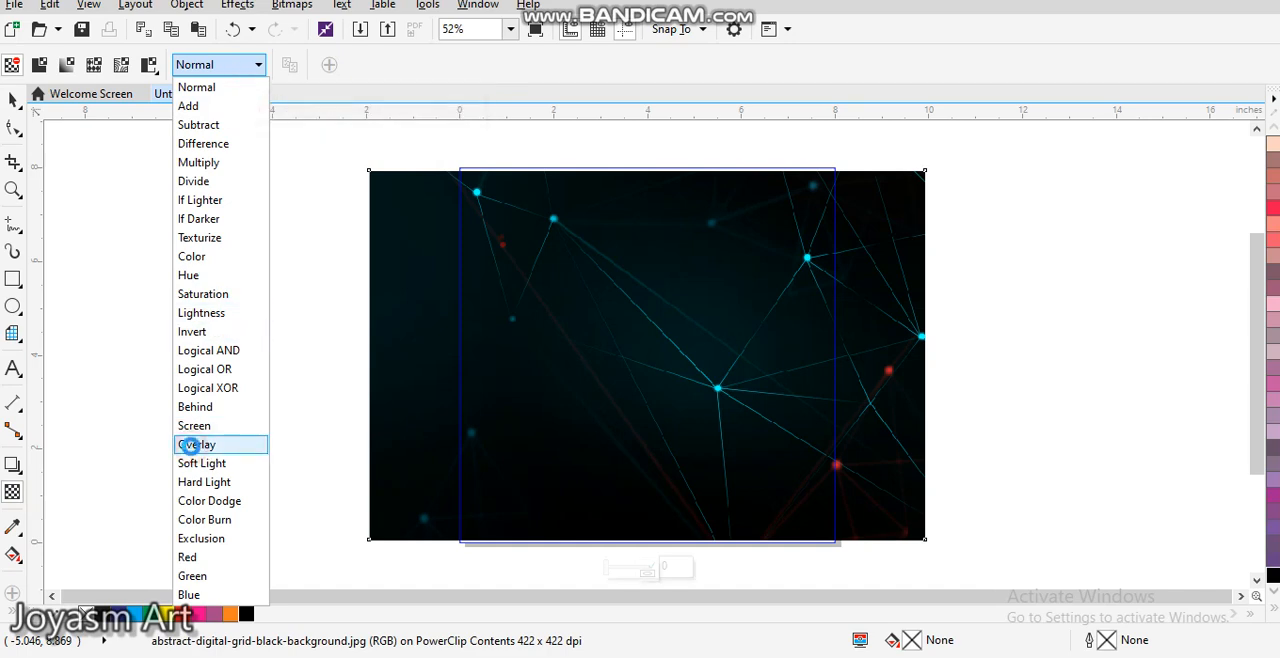
{"action": "left_click", "coordinate": [197, 444]}
{"action": "left_click", "coordinate": [13, 100]}
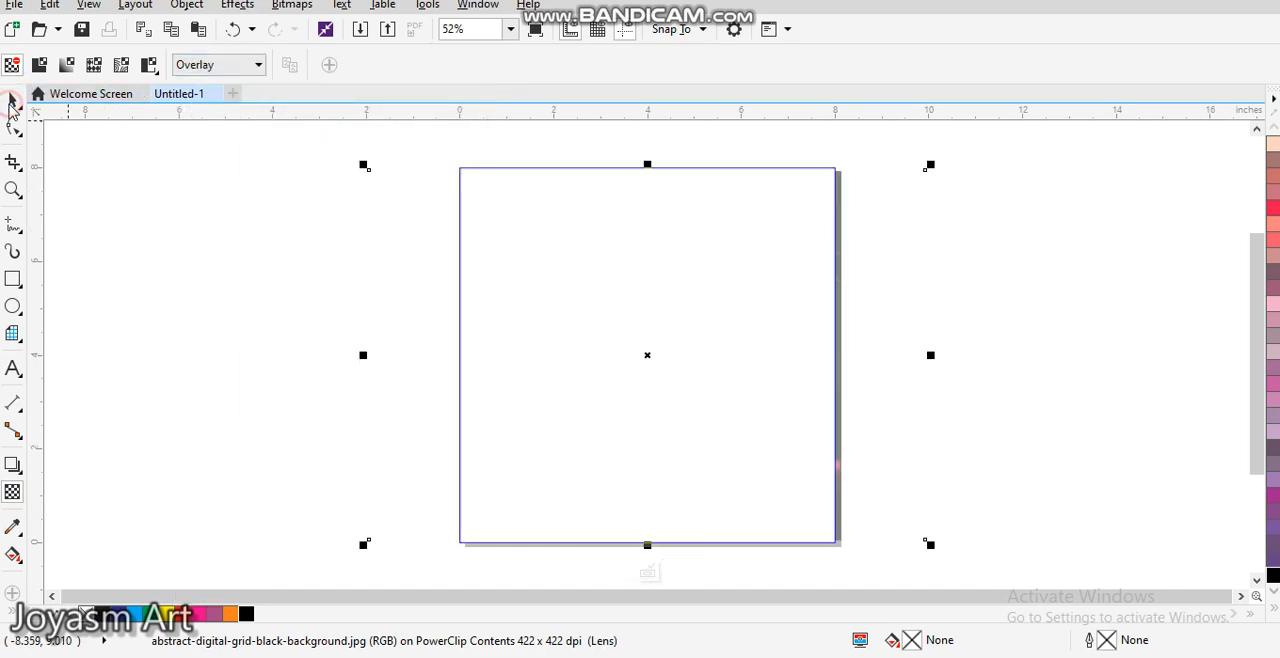
{"action": "left_click", "coordinate": [250, 261]}
{"action": "left_click", "coordinate": [710, 279]}
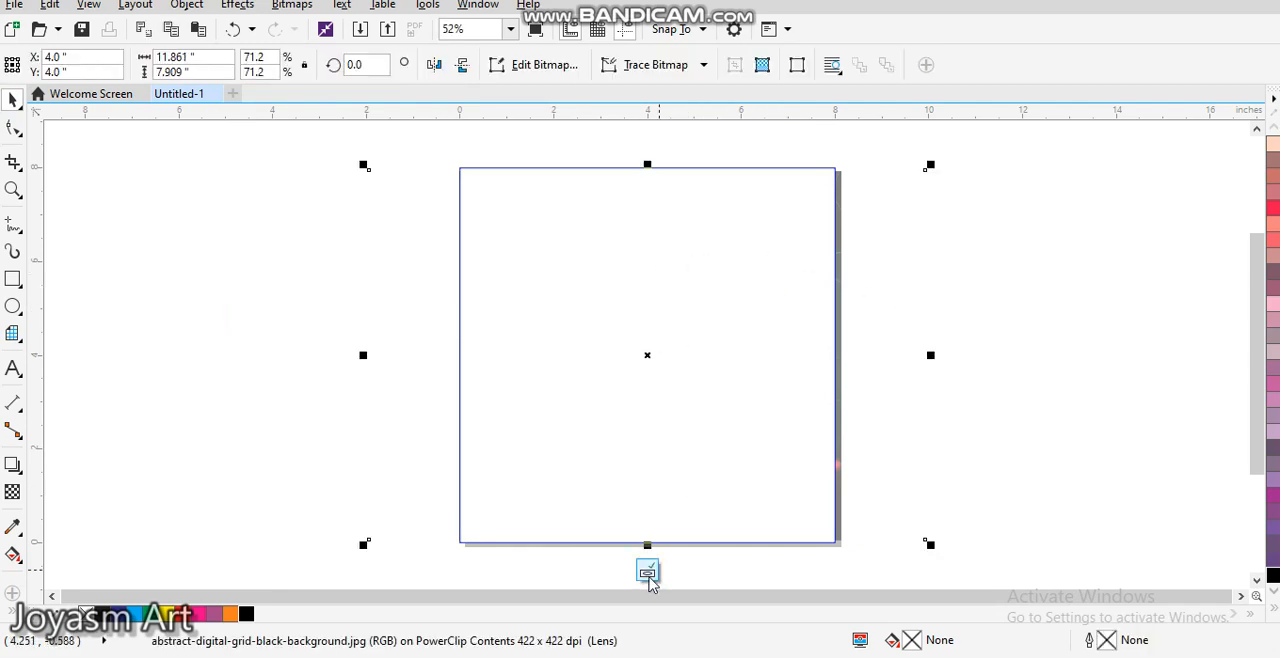
{"action": "left_click", "coordinate": [652, 571]}
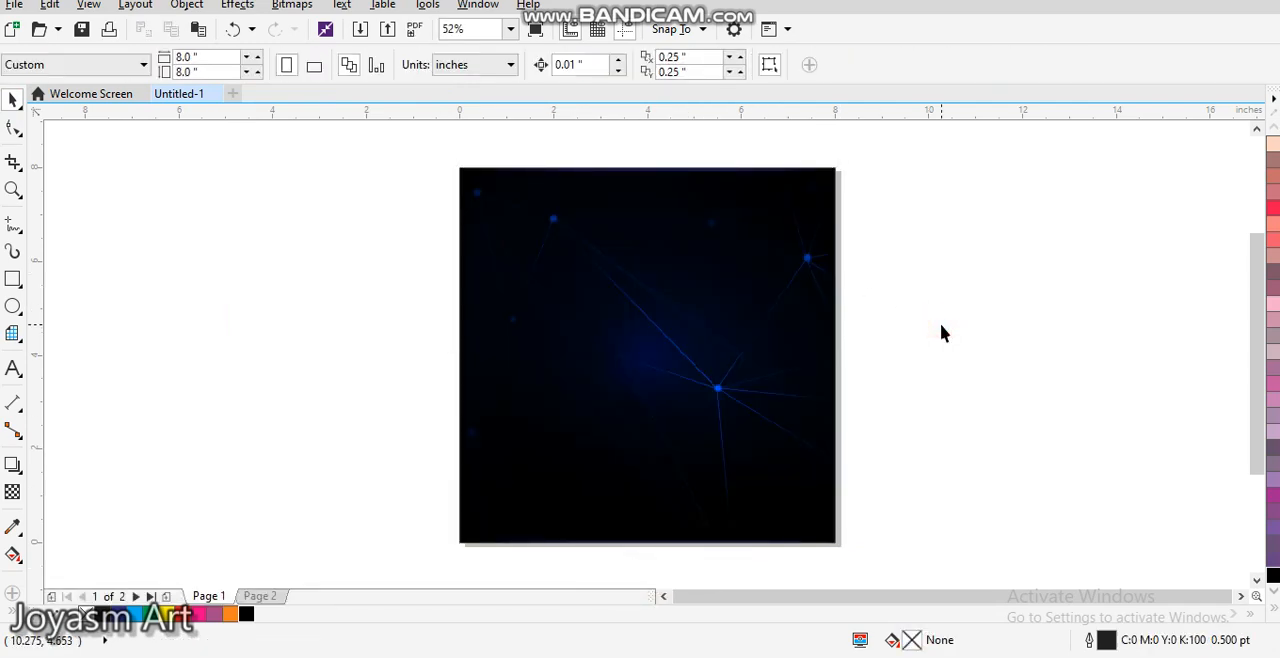
Step: Undo the Overlay merge mode on the grid image PowerClipped inside the square
{"action": "left_click", "coordinate": [726, 304]}
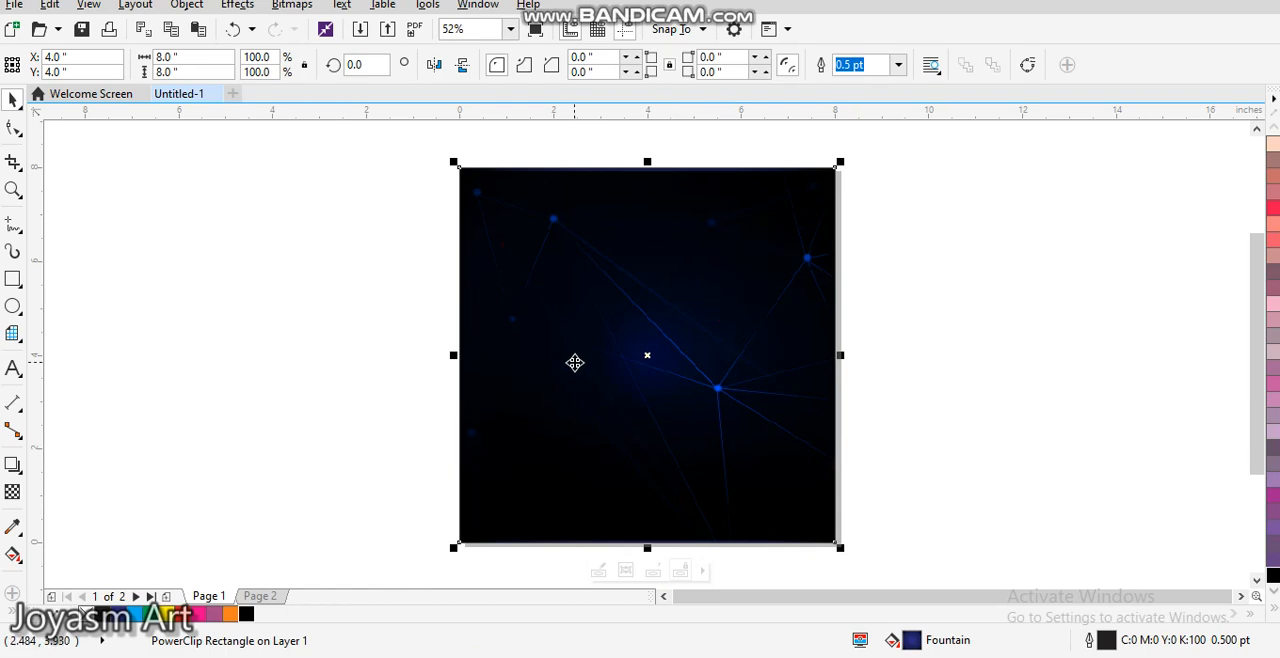
{"action": "key", "text": "ctrl+z"}
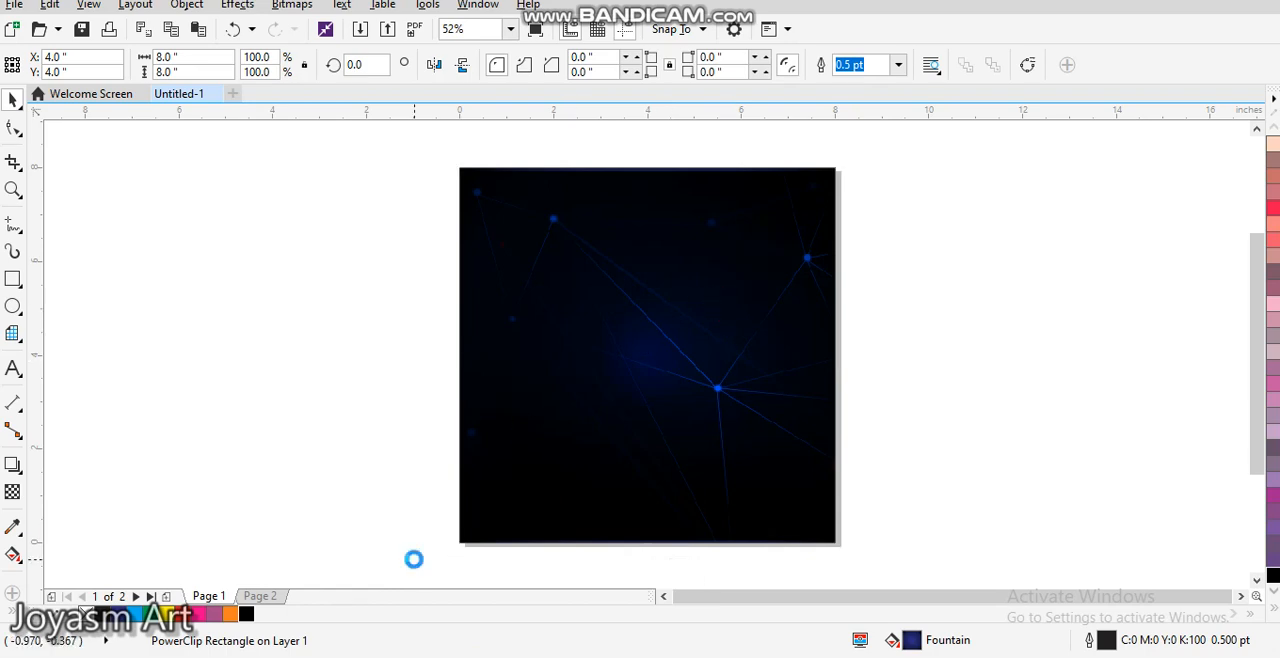
{"action": "key", "text": "ctrl+shift+z"}
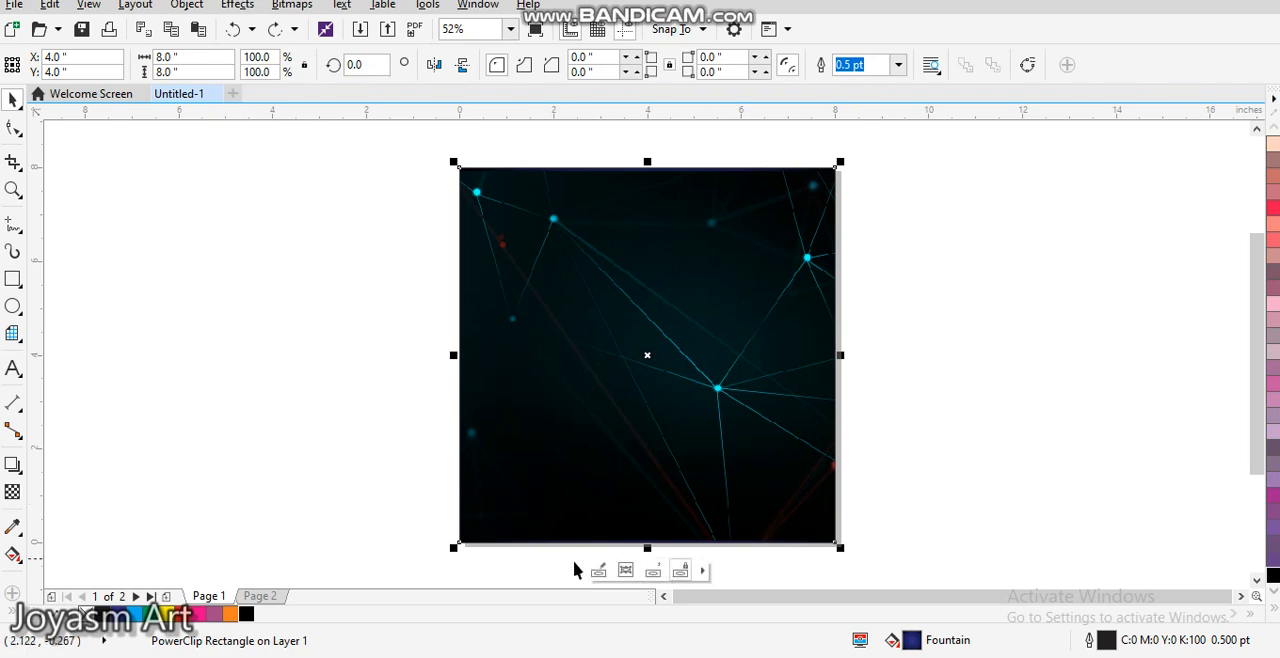
Step: Edit the square's PowerClip contents again, apply the Overlay transparency merge mode to the grid image and finish editing
{"action": "left_click", "coordinate": [592, 569]}
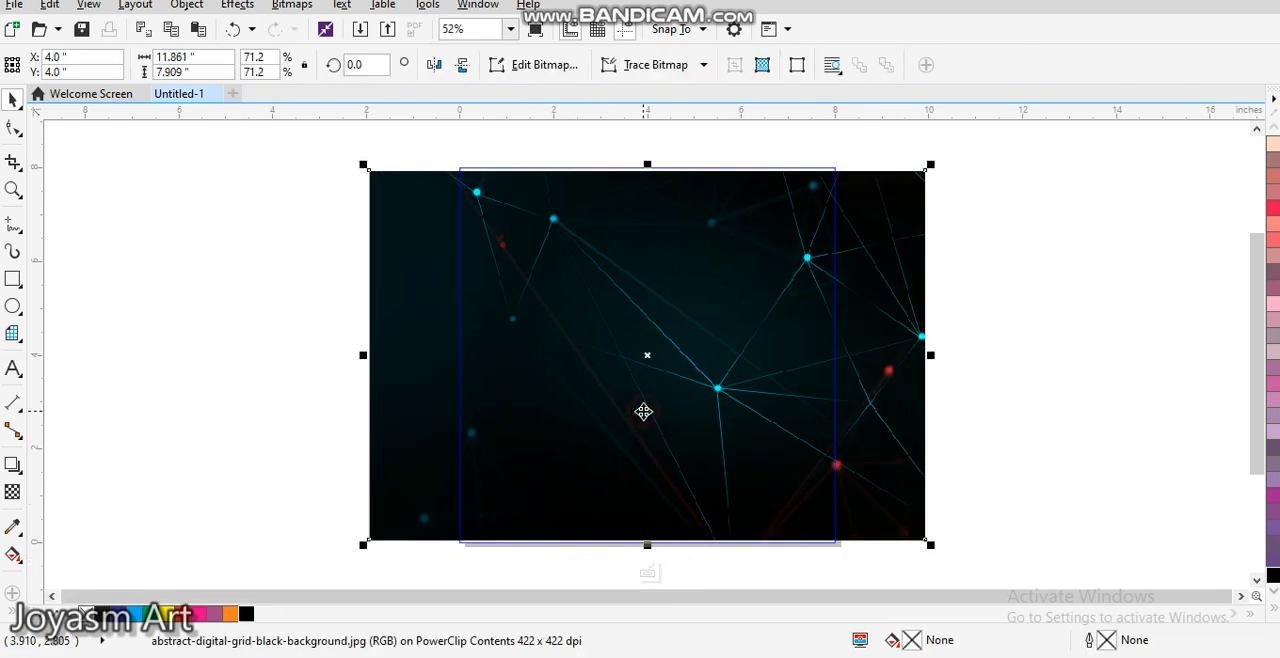
{"action": "left_click", "coordinate": [13, 492]}
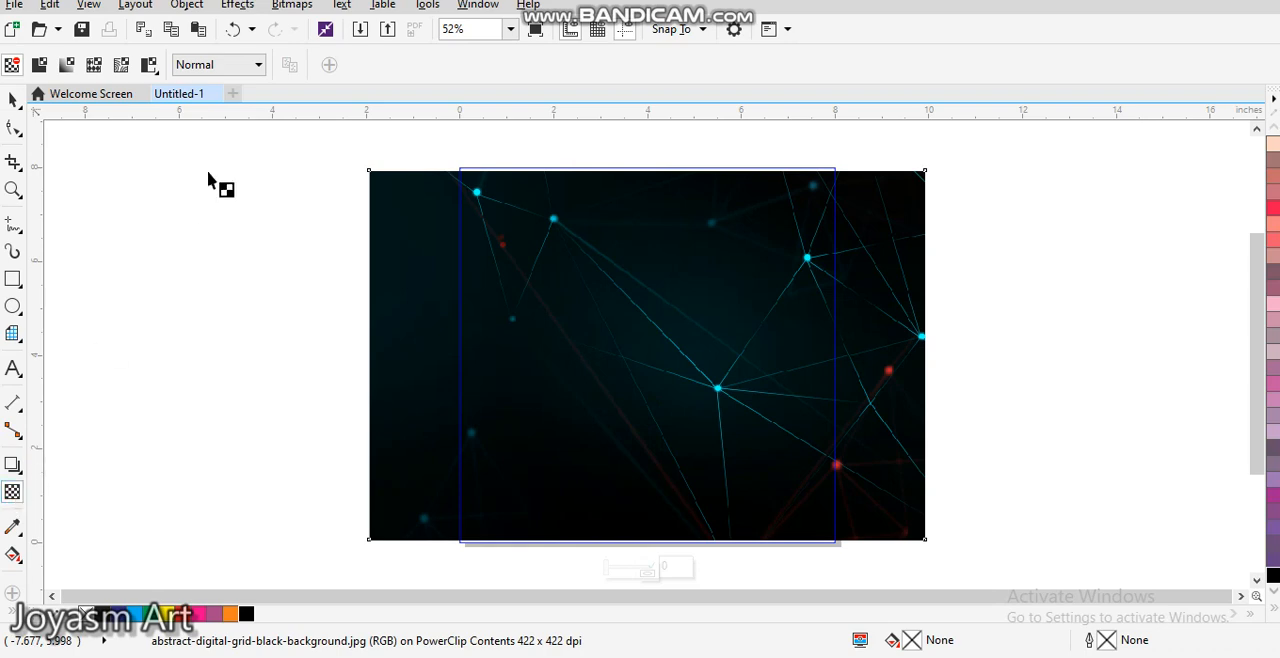
{"action": "left_click", "coordinate": [231, 64]}
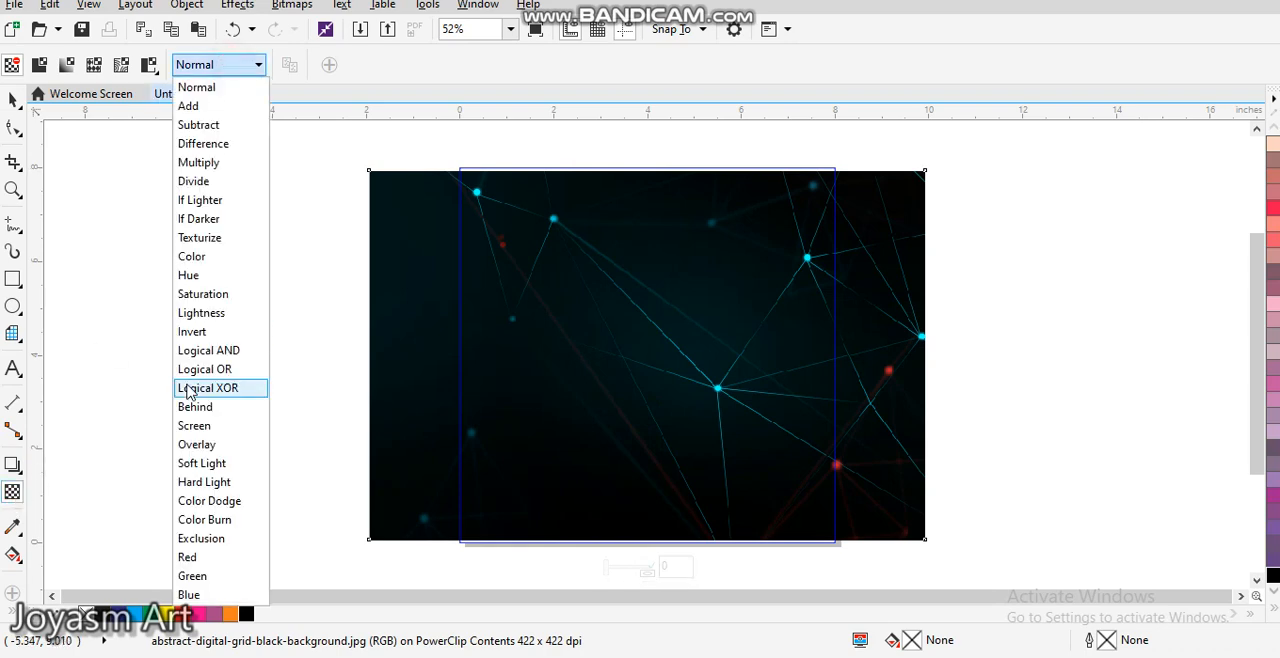
{"action": "left_click", "coordinate": [194, 446]}
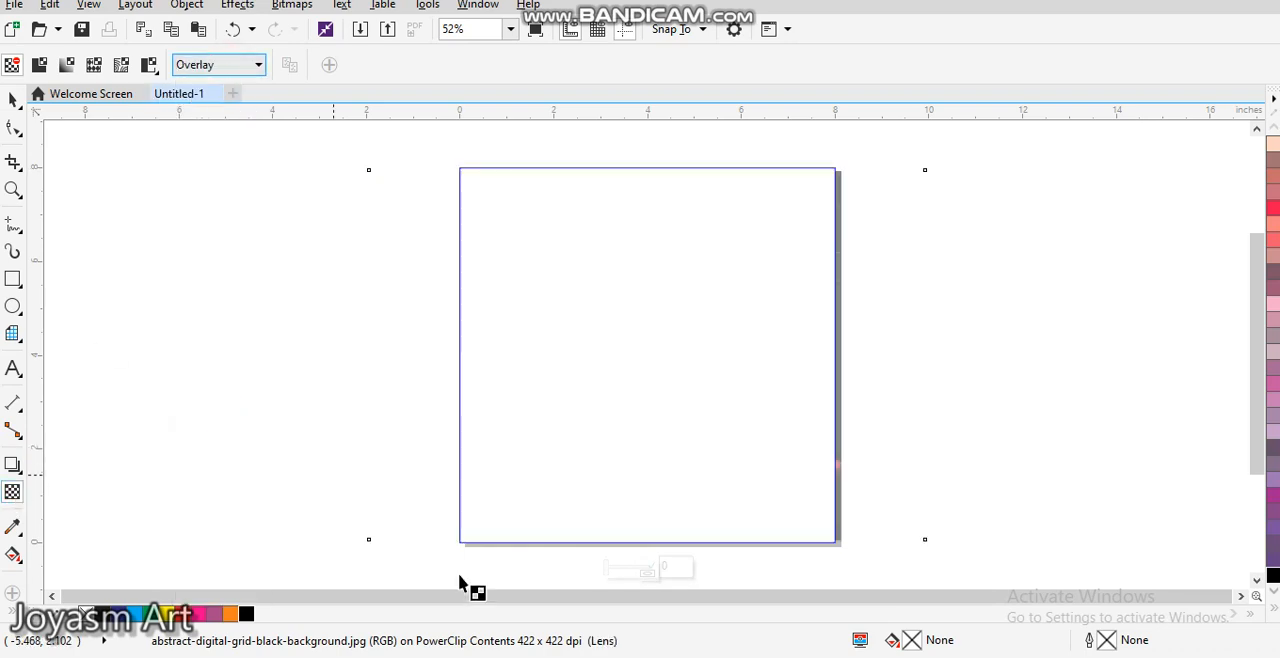
{"action": "left_click", "coordinate": [354, 538]}
{"action": "left_click", "coordinate": [650, 572]}
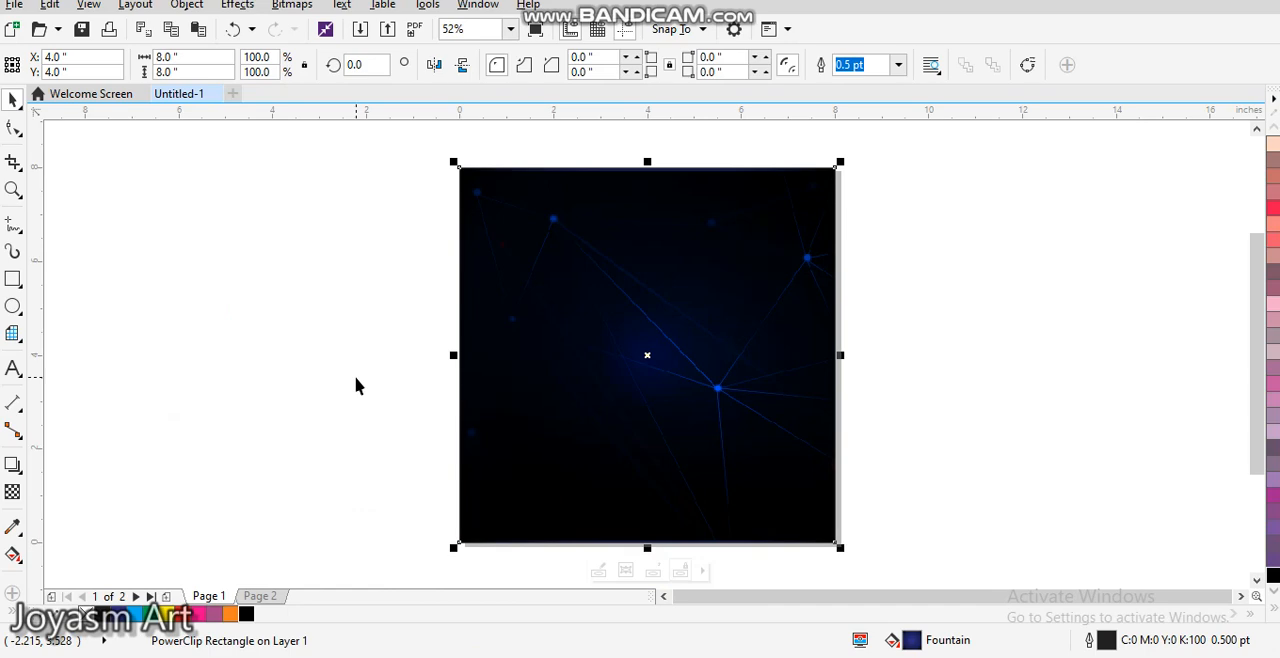
Step: Try solid orange, red, C100 M100 Y100 K100 black and cyan fills on the square behind the blended grid image
{"action": "left_click", "coordinate": [509, 162]}
{"action": "left_click", "coordinate": [568, 370]}
{"action": "left_click", "coordinate": [230, 614]}
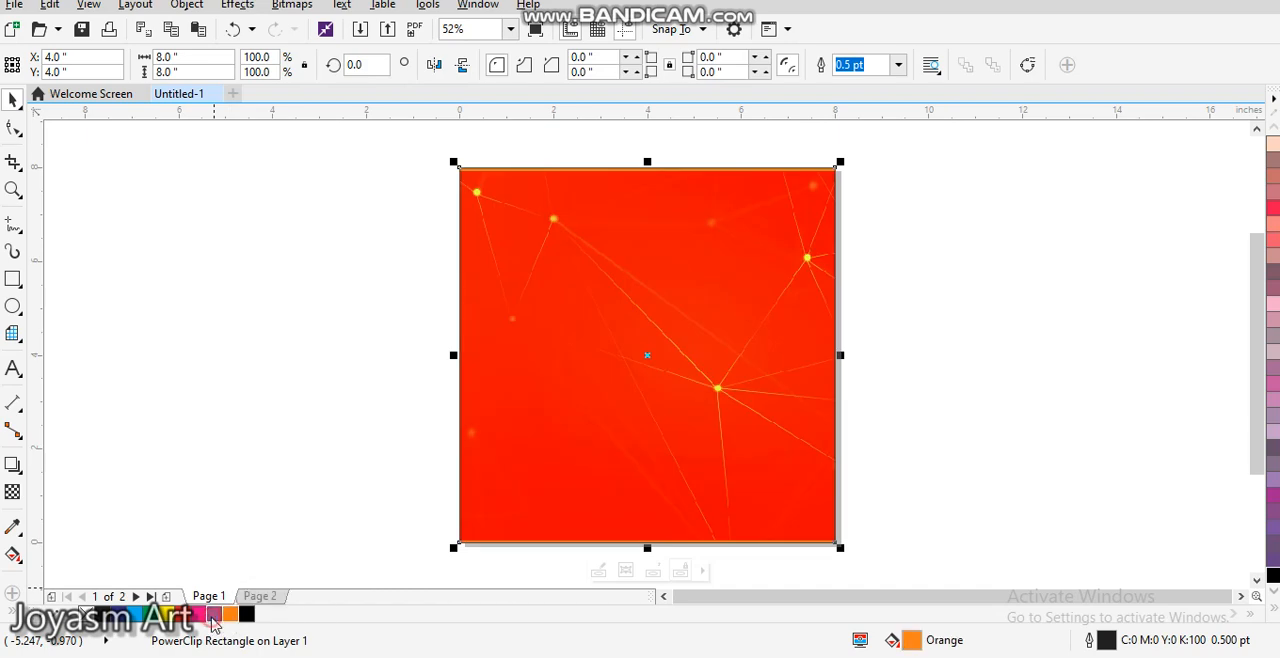
{"action": "left_click", "coordinate": [198, 614]}
{"action": "left_click", "coordinate": [198, 614]}
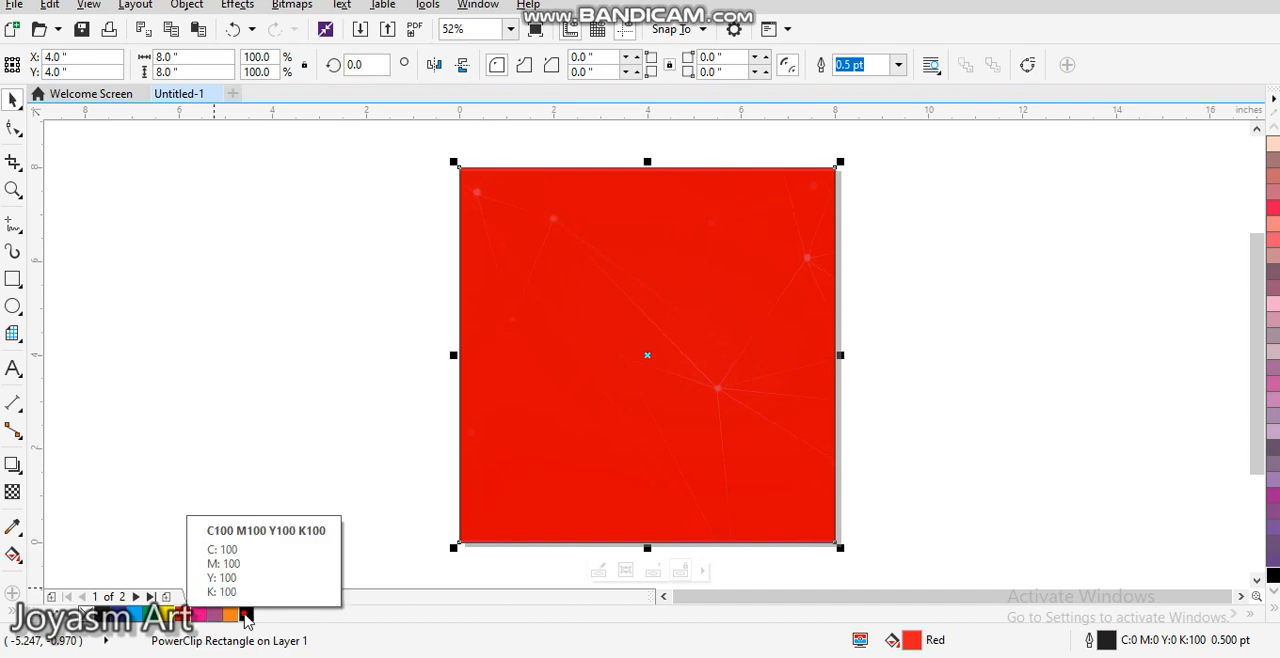
{"action": "left_click", "coordinate": [246, 614]}
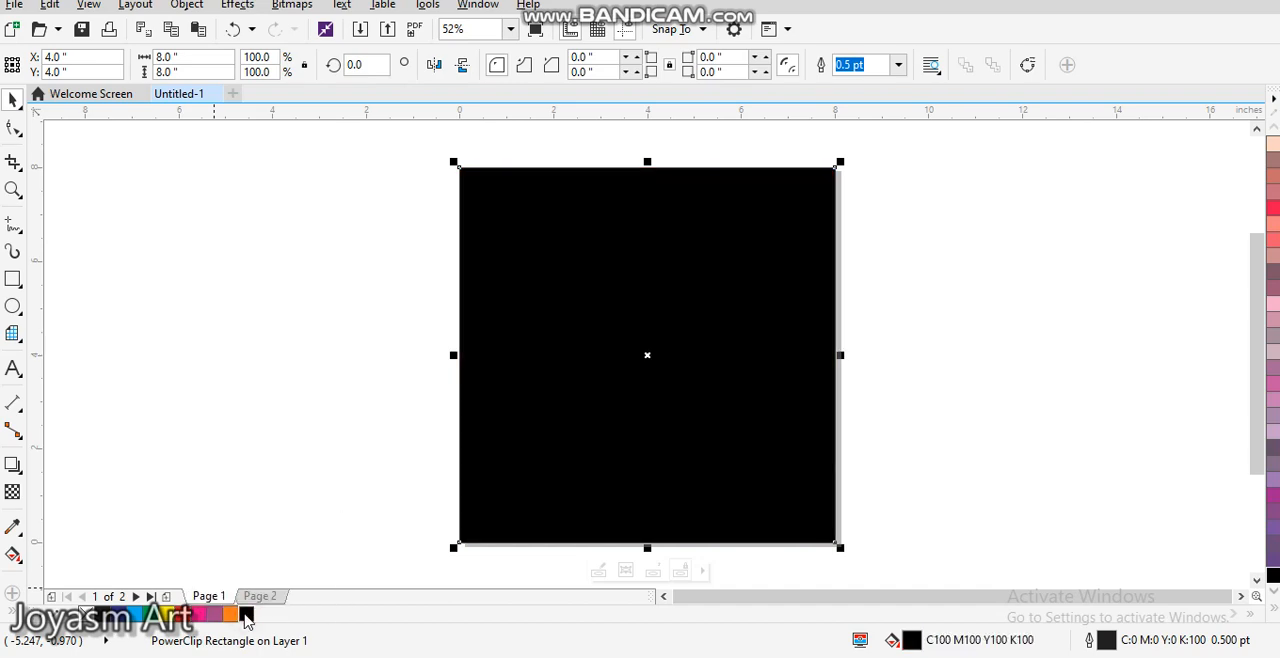
{"action": "left_click", "coordinate": [149, 617]}
{"action": "left_click", "coordinate": [133, 616]}
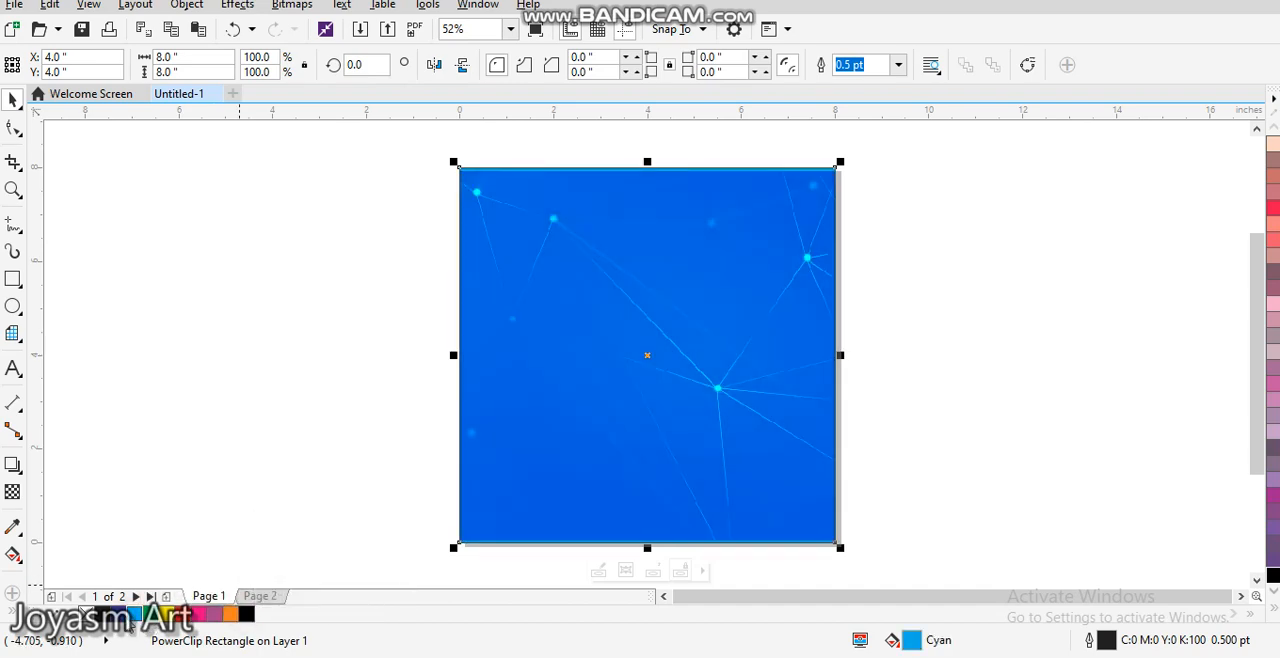
Step: Fill the PowerClip square with solid blue behind the grid image and deselect it
{"action": "left_click", "coordinate": [117, 615]}
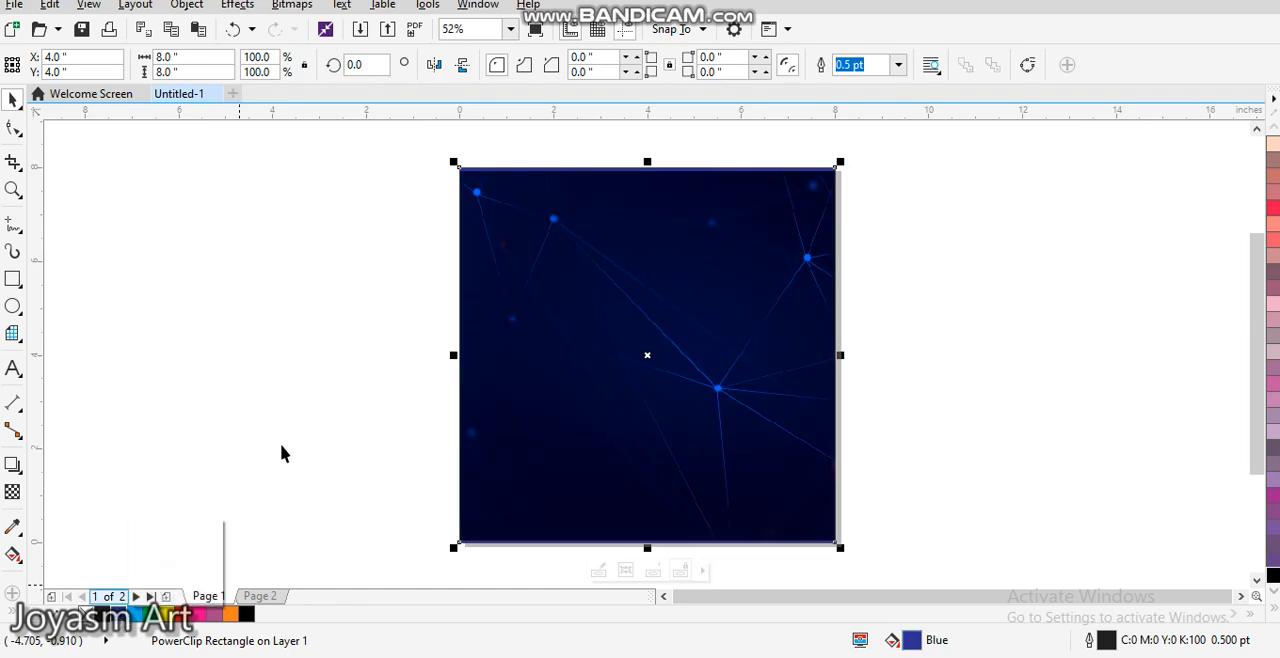
{"action": "left_click", "coordinate": [359, 318]}
{"action": "left_click", "coordinate": [828, 266]}
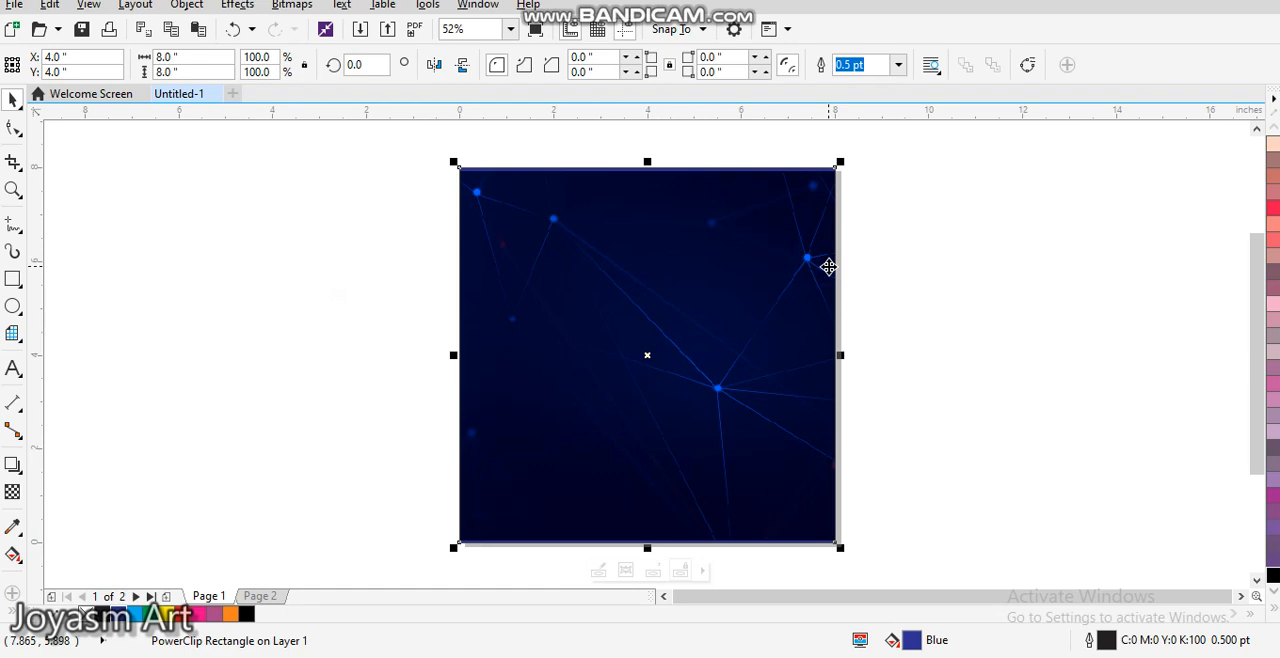
{"action": "left_click", "coordinate": [897, 317]}
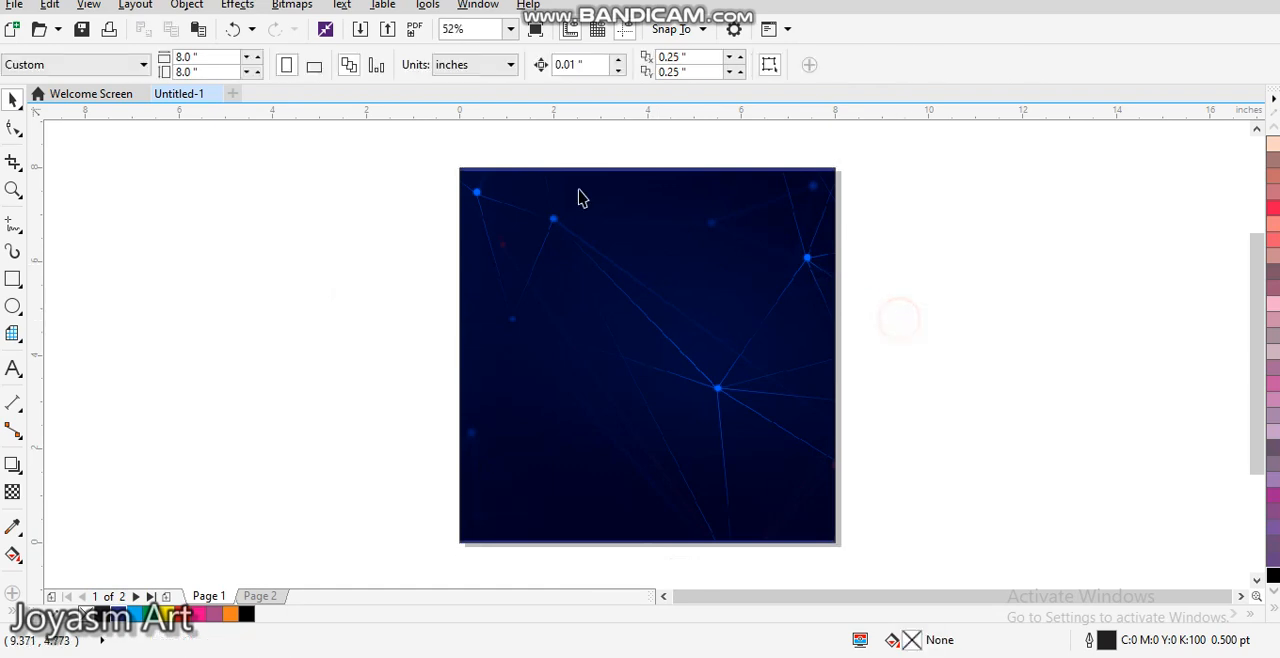
{"action": "left_click", "coordinate": [525, 277]}
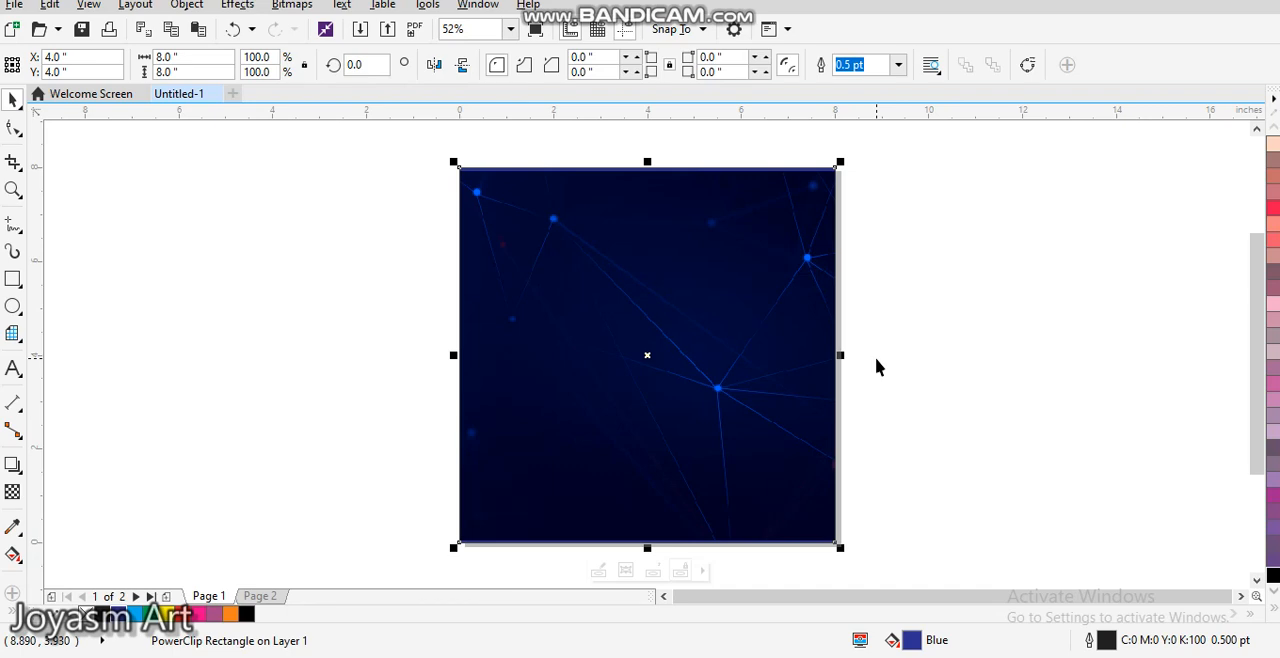
{"action": "left_click", "coordinate": [961, 288]}
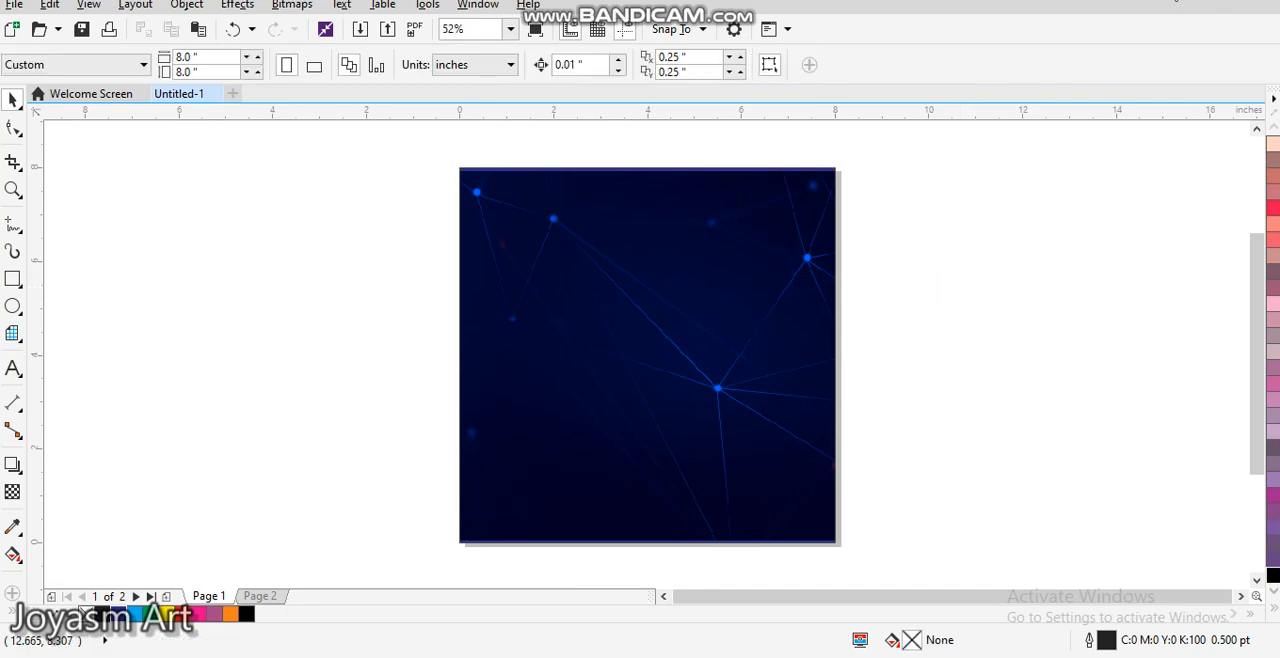